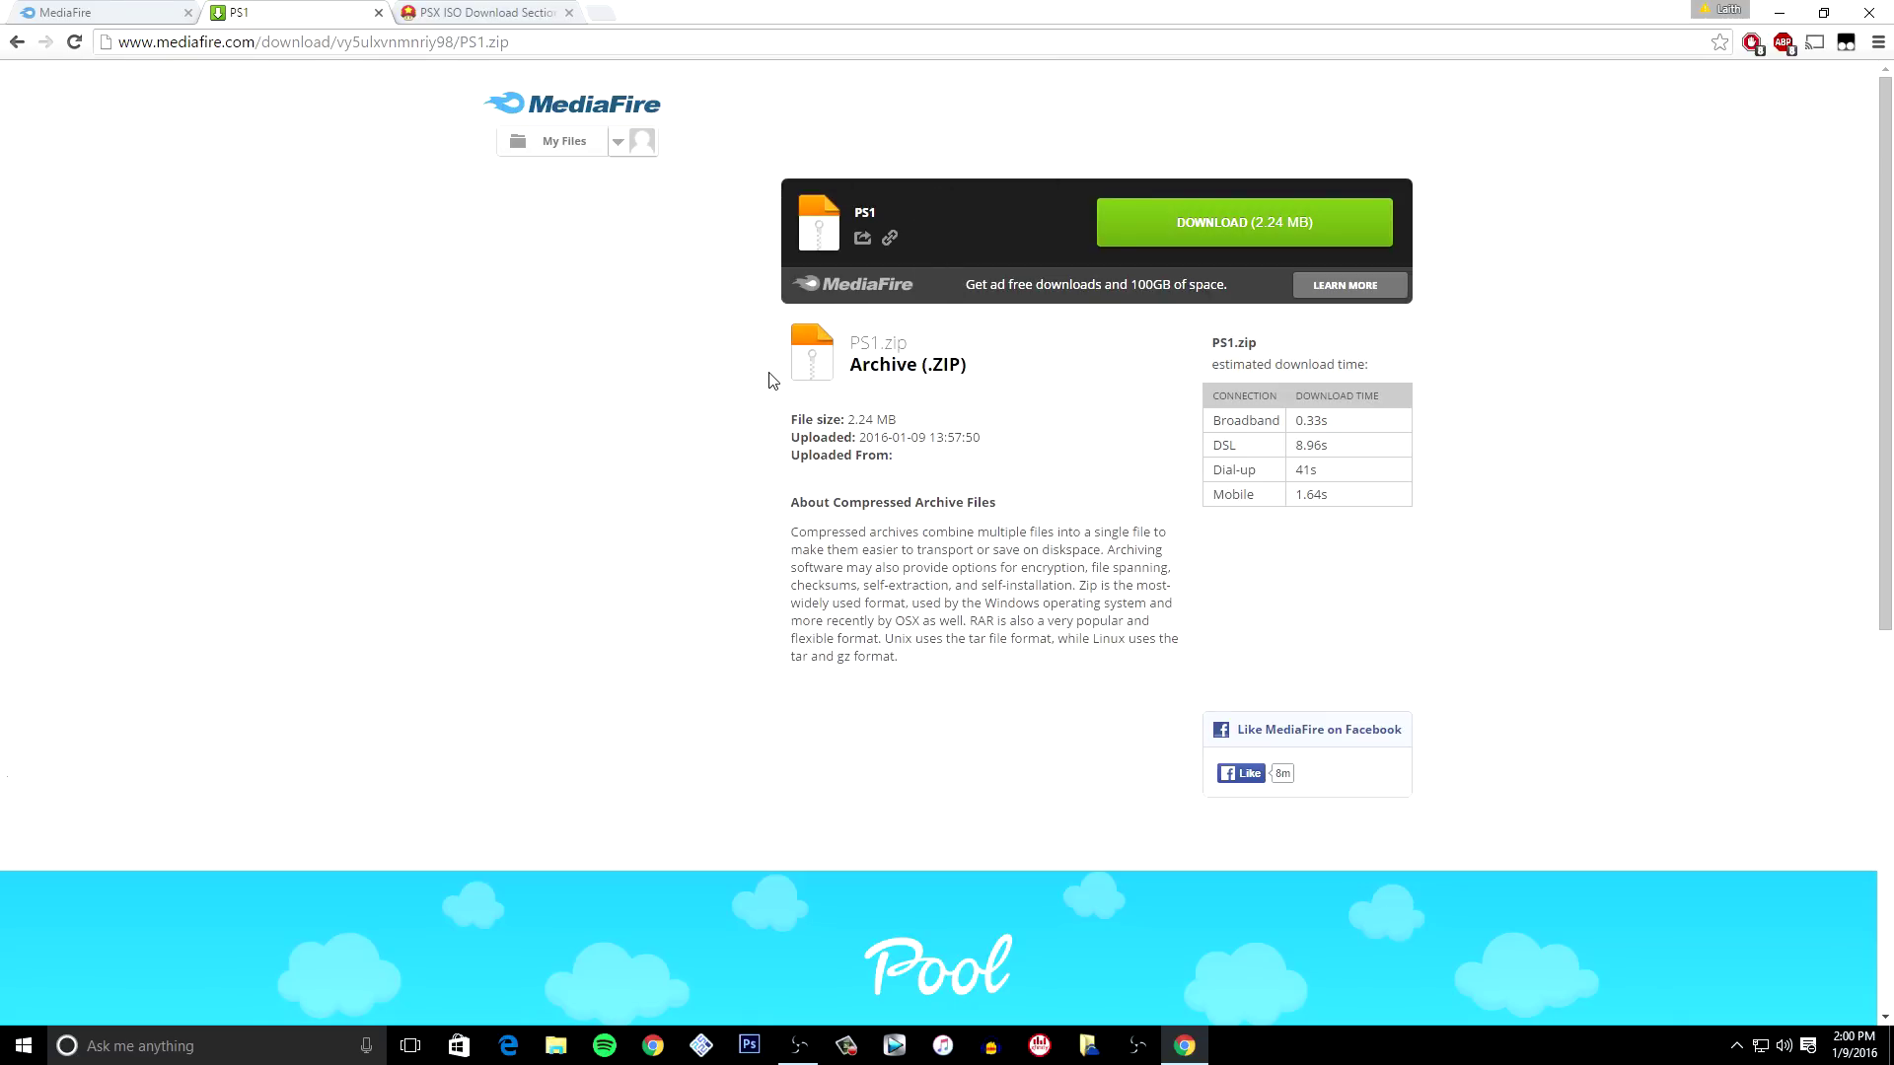
- Download PS1.zip from MediaFire and open the archive in WinRAR, dismissing the licence purchase reminder
left_click(1253, 243)
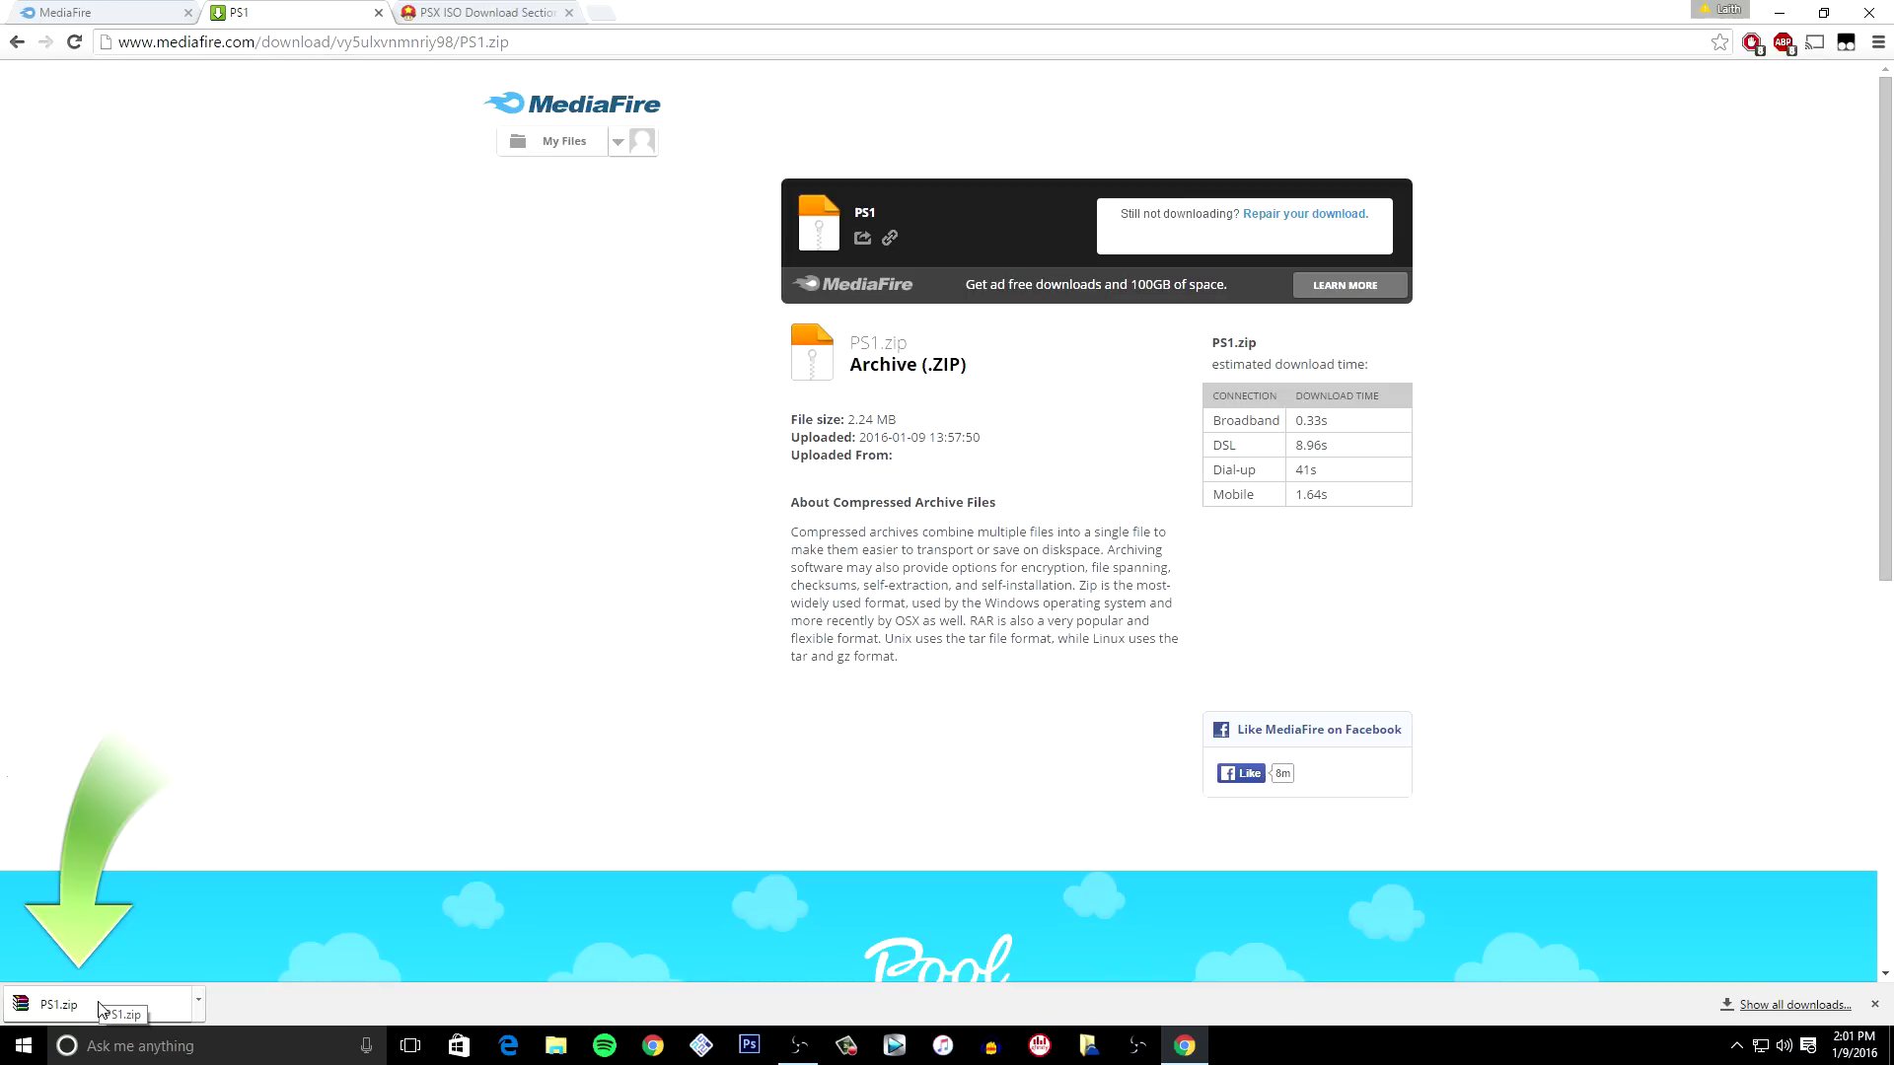
left_click(138, 1008)
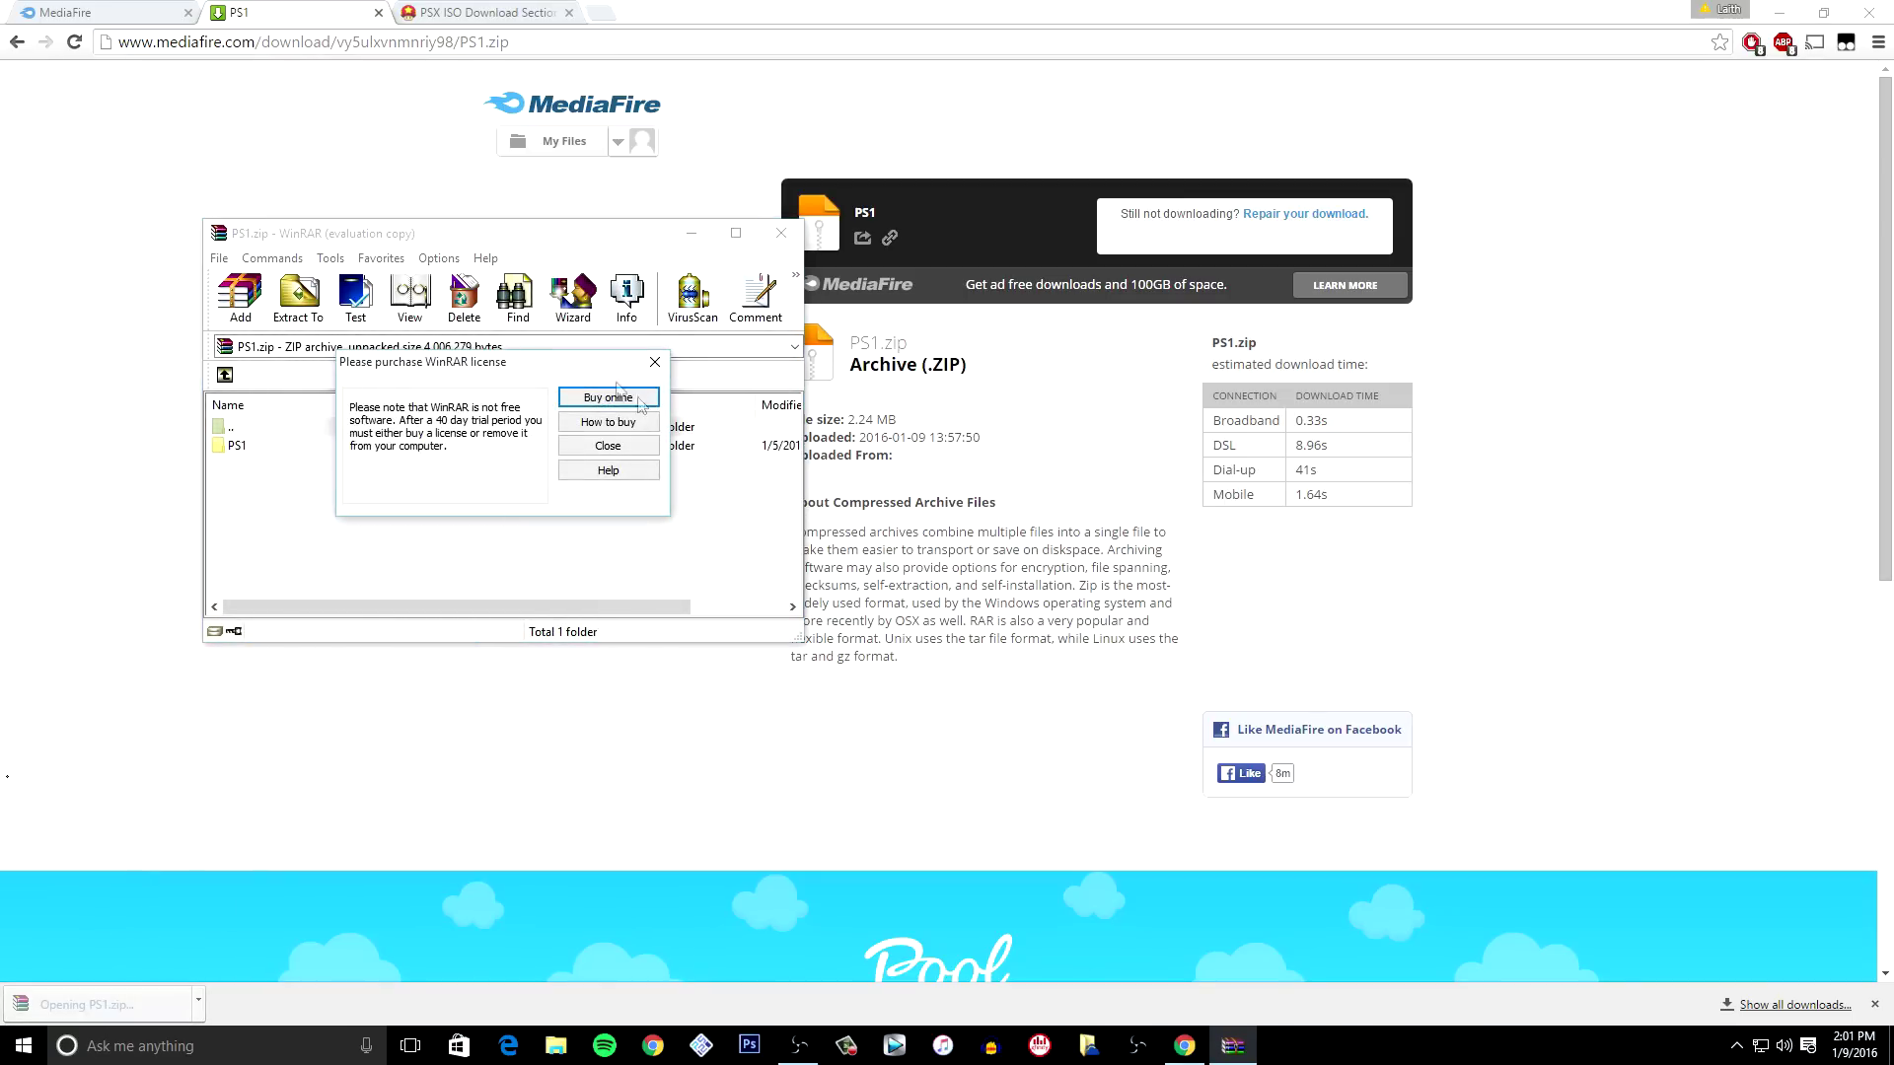
left_click(639, 449)
- Try to extract the PS1 folder from the archive to the Desktop, cancel the file replacement, and close the archive
left_click(260, 449)
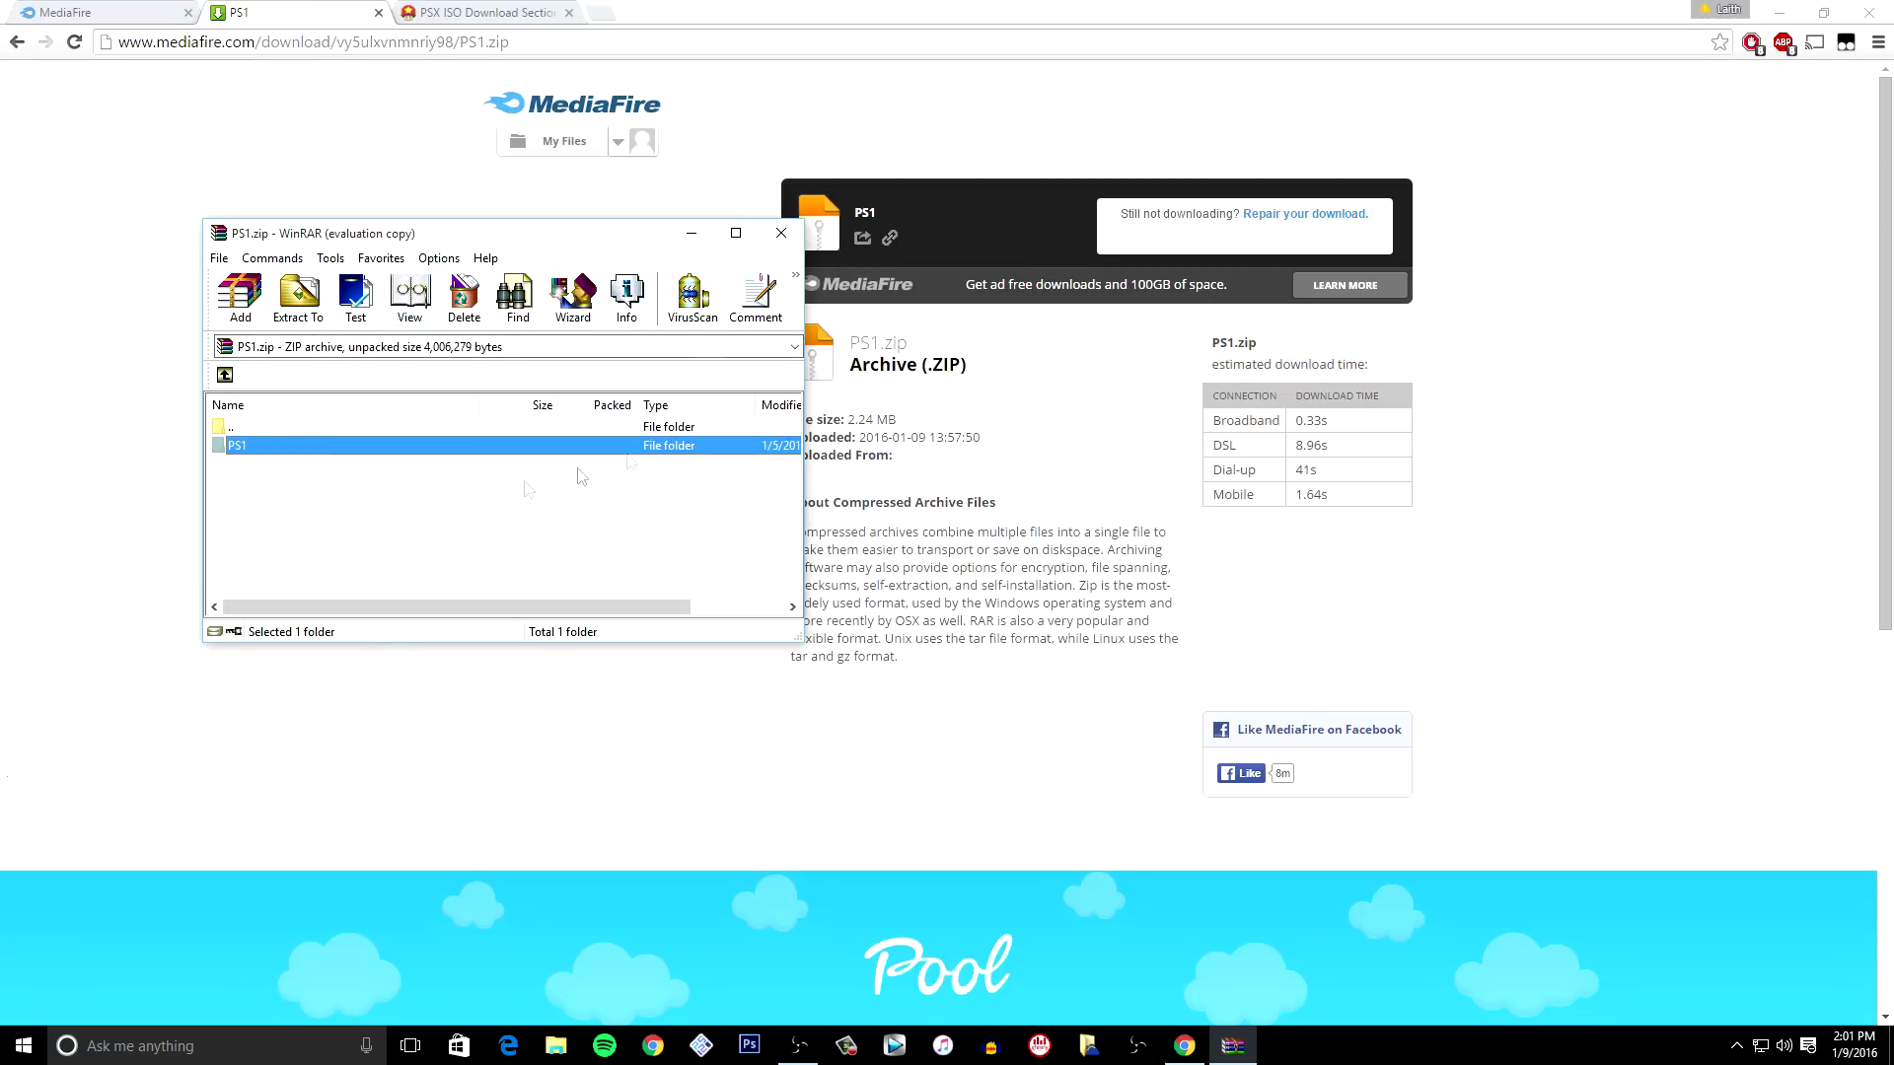
left_click(298, 299)
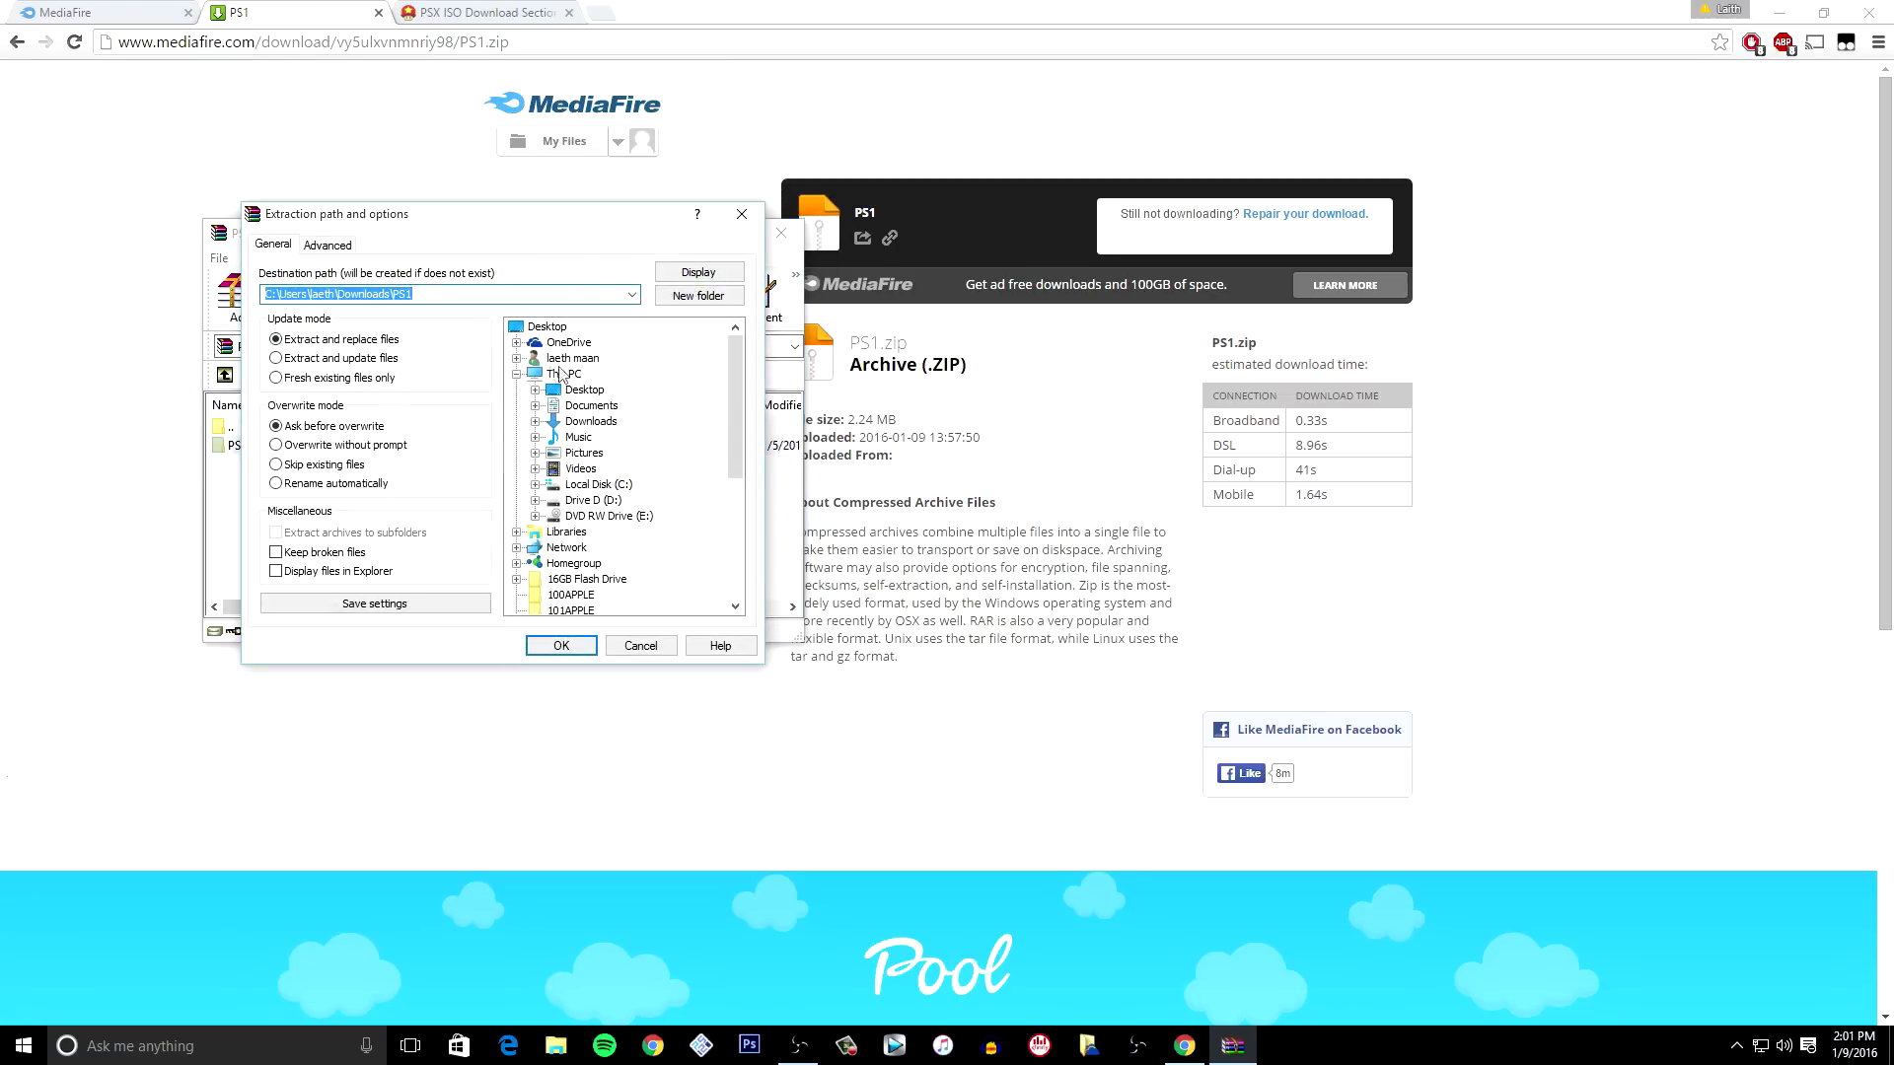
left_click(548, 326)
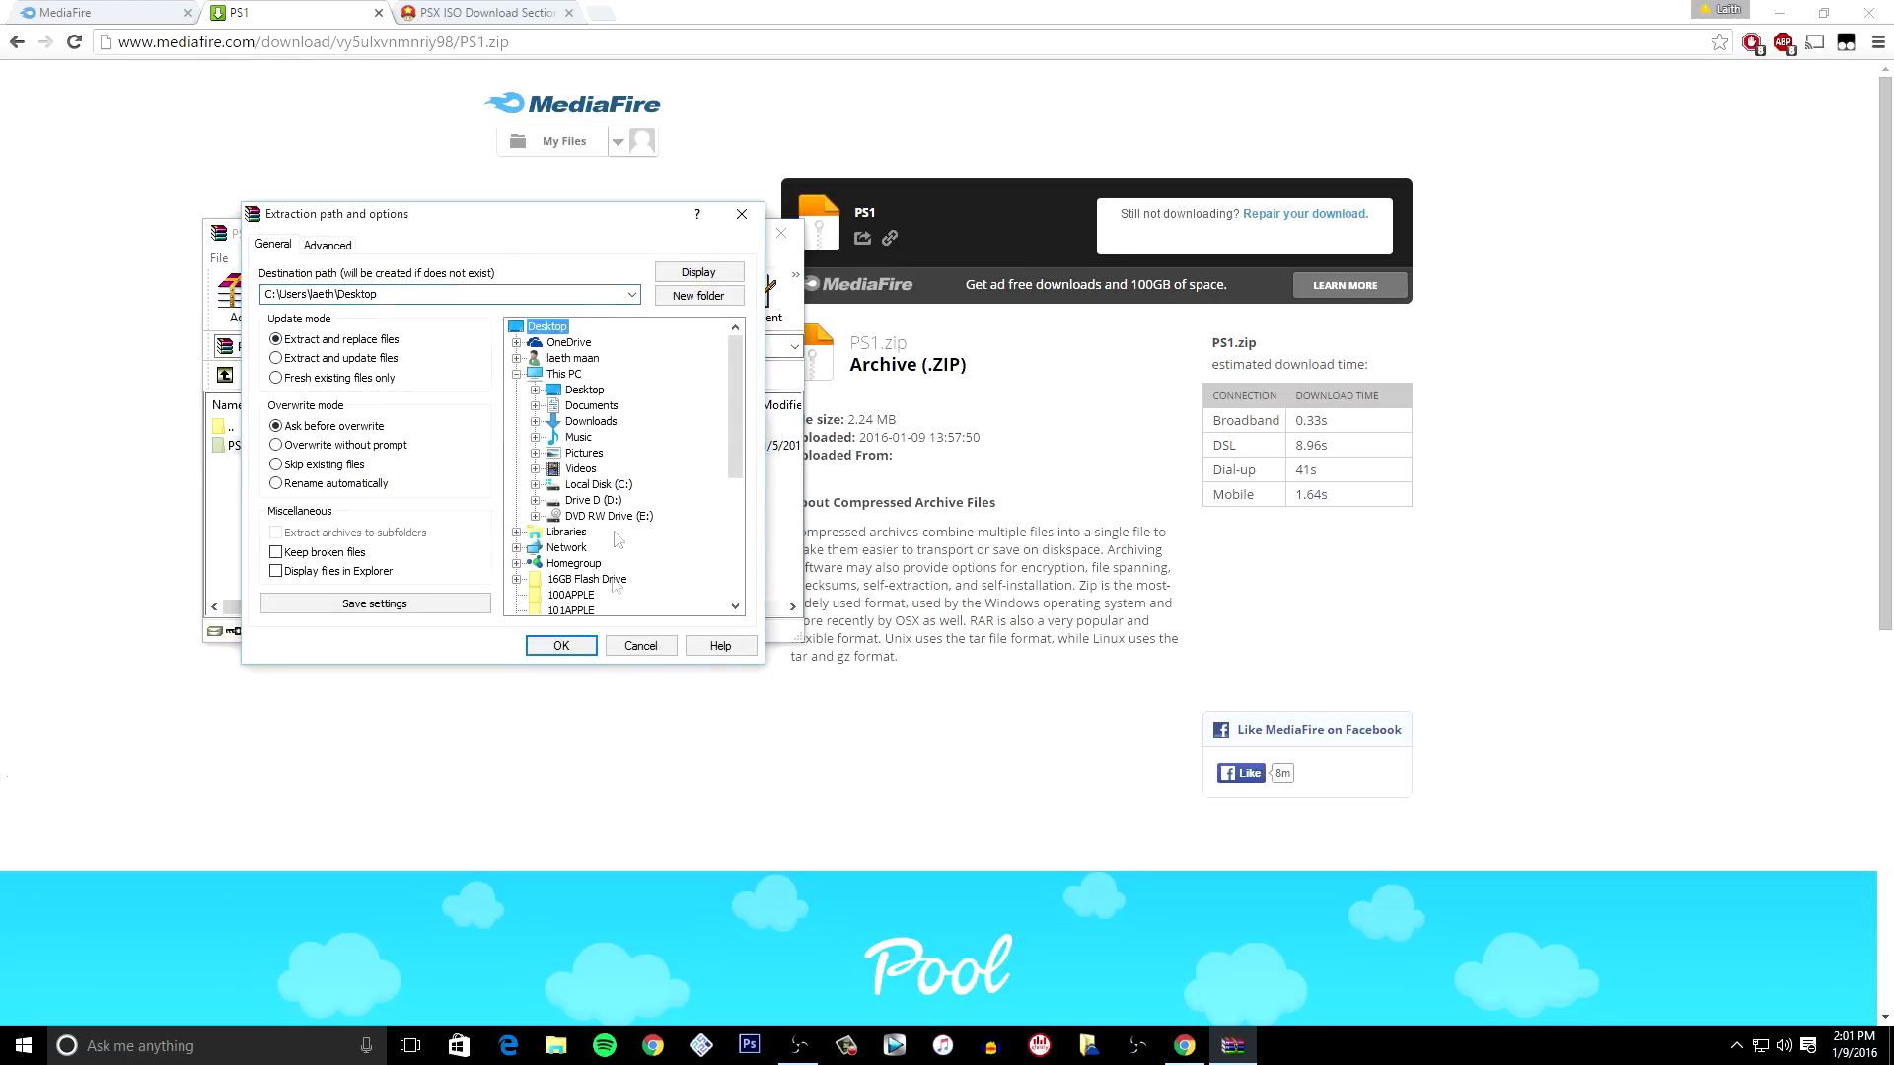
left_click(560, 645)
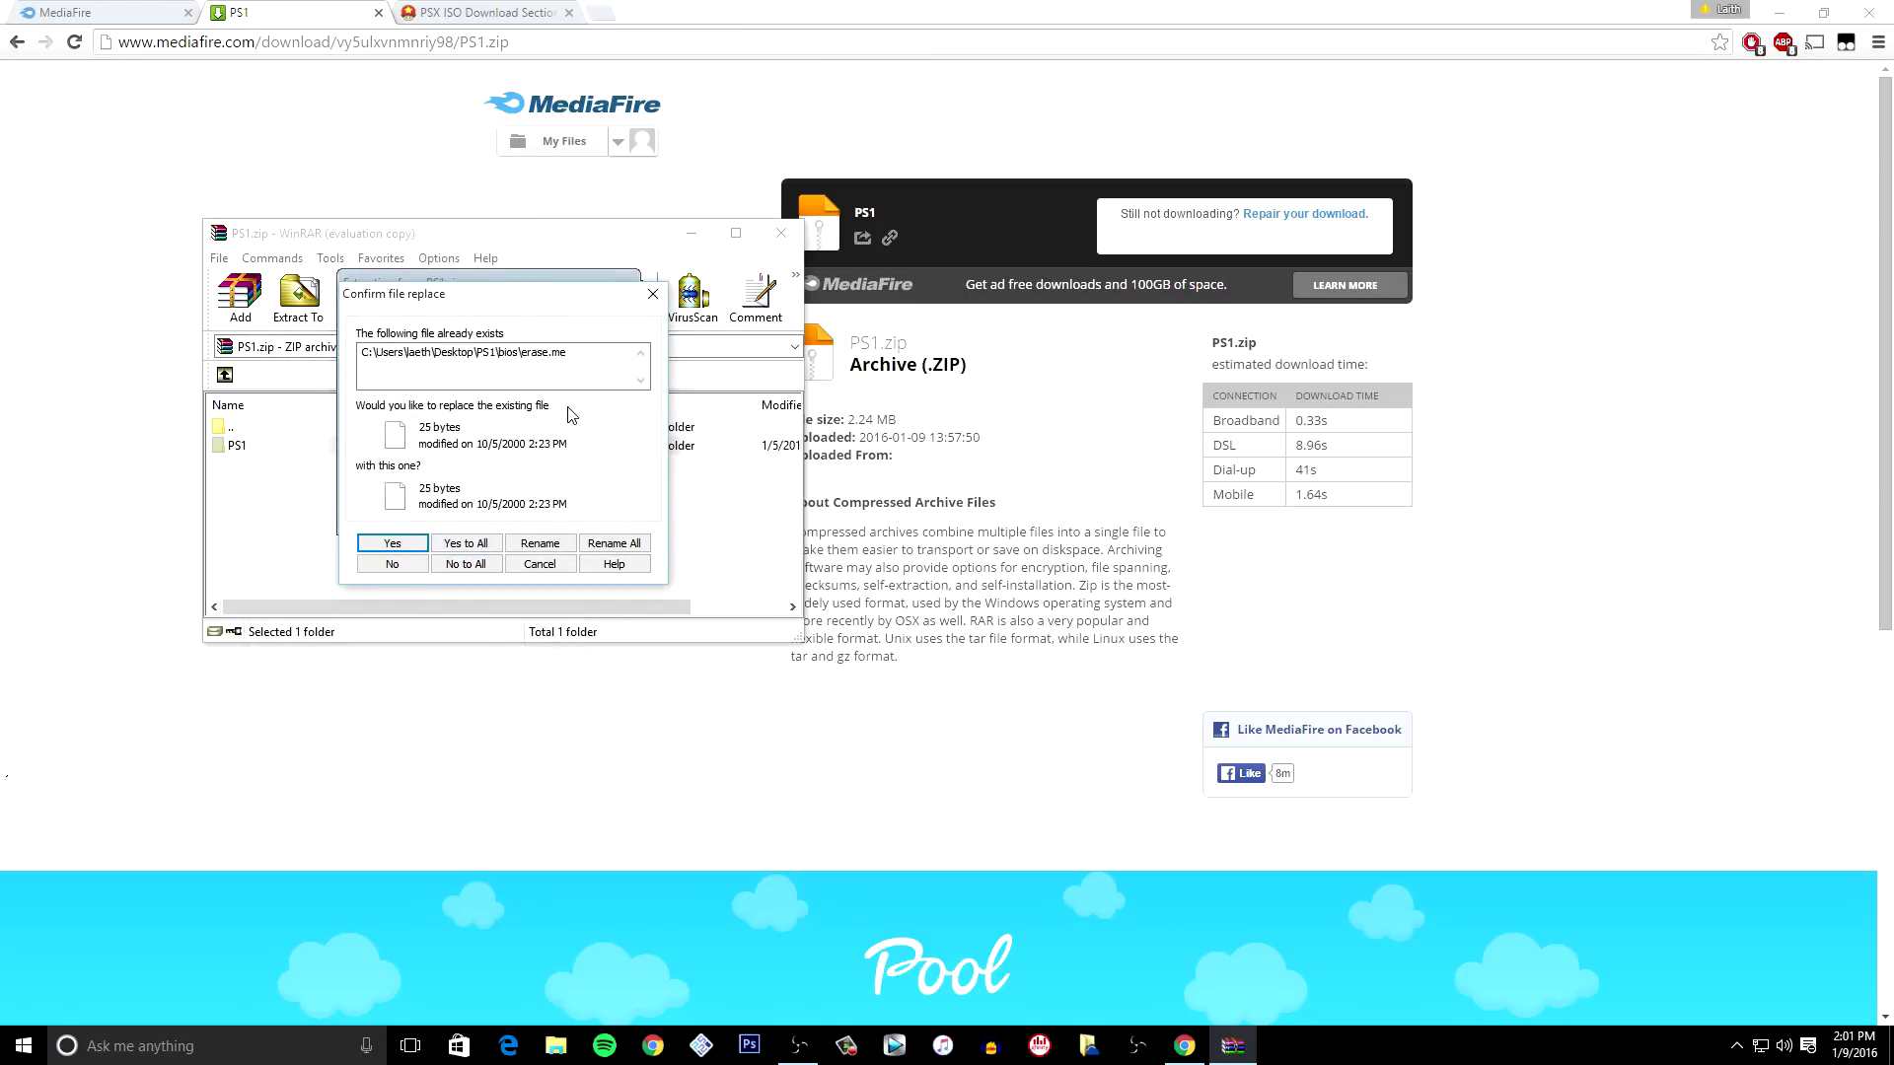
left_click(538, 565)
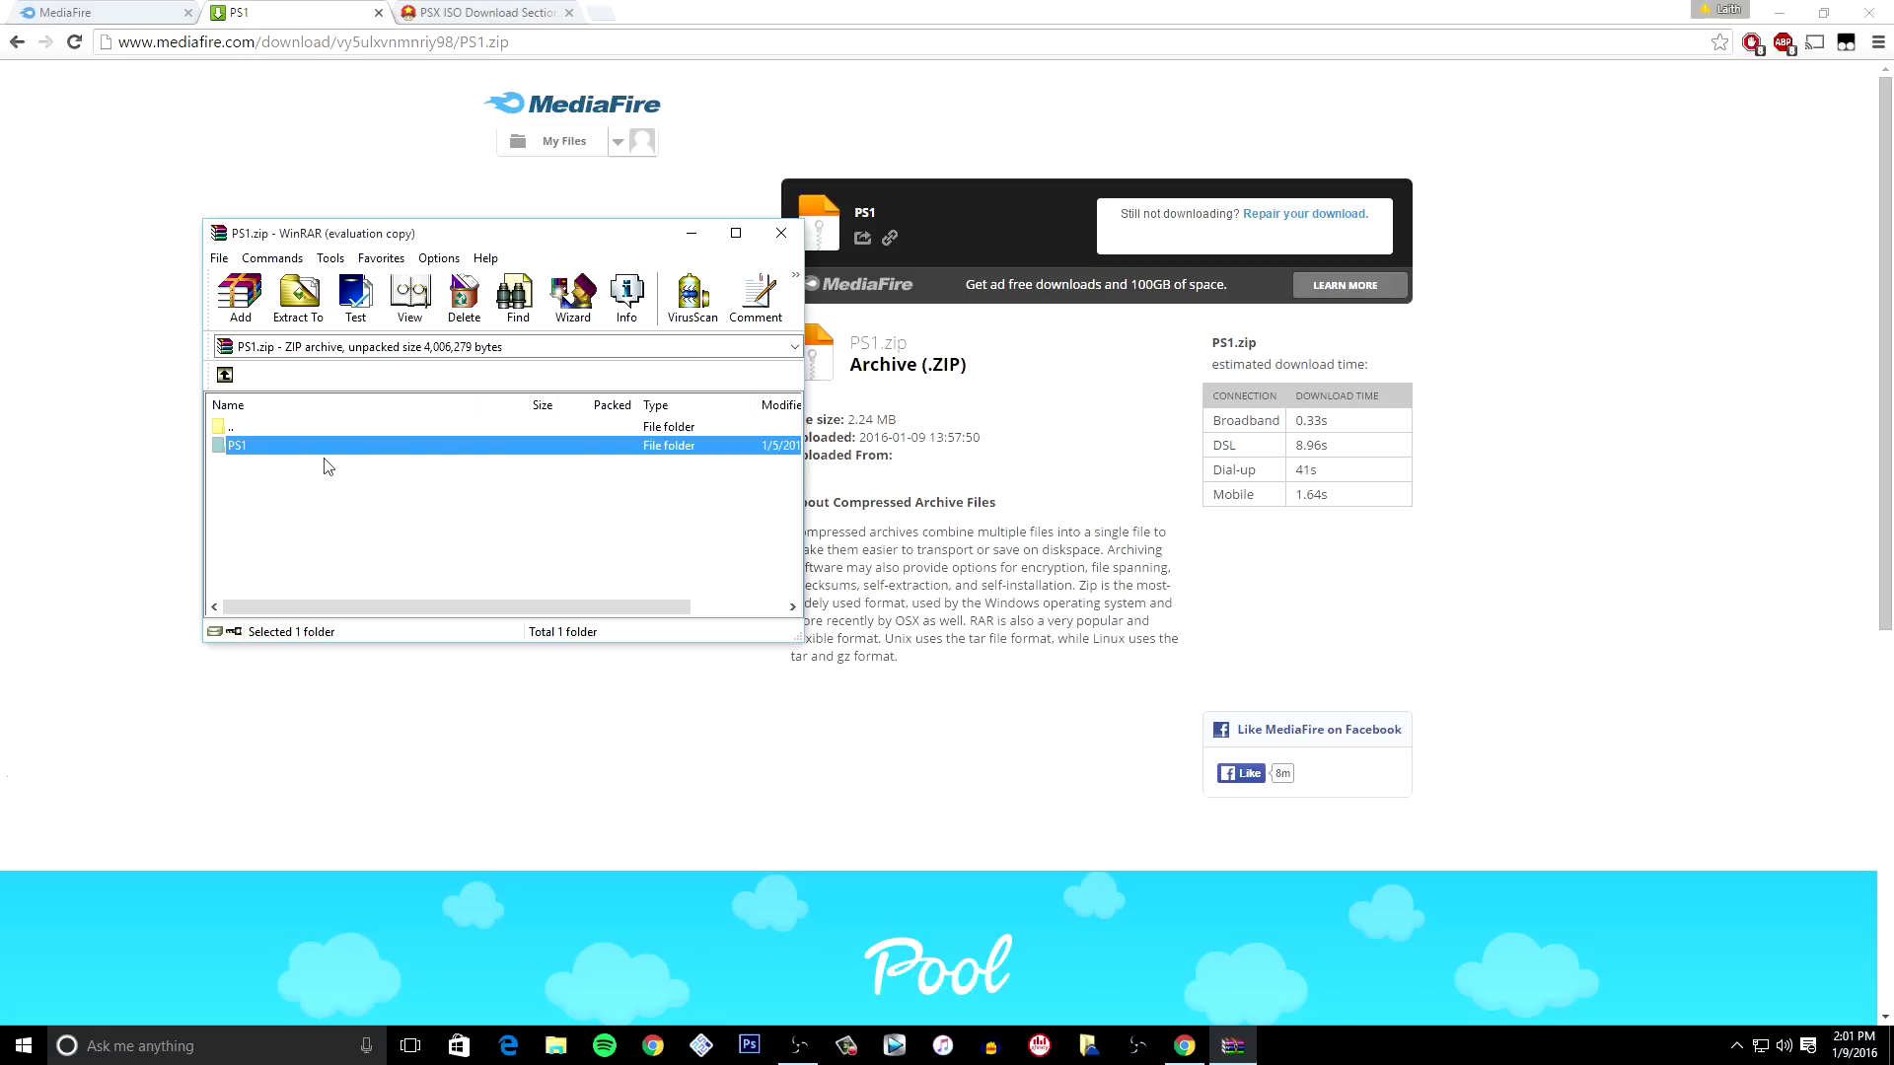
left_click(781, 233)
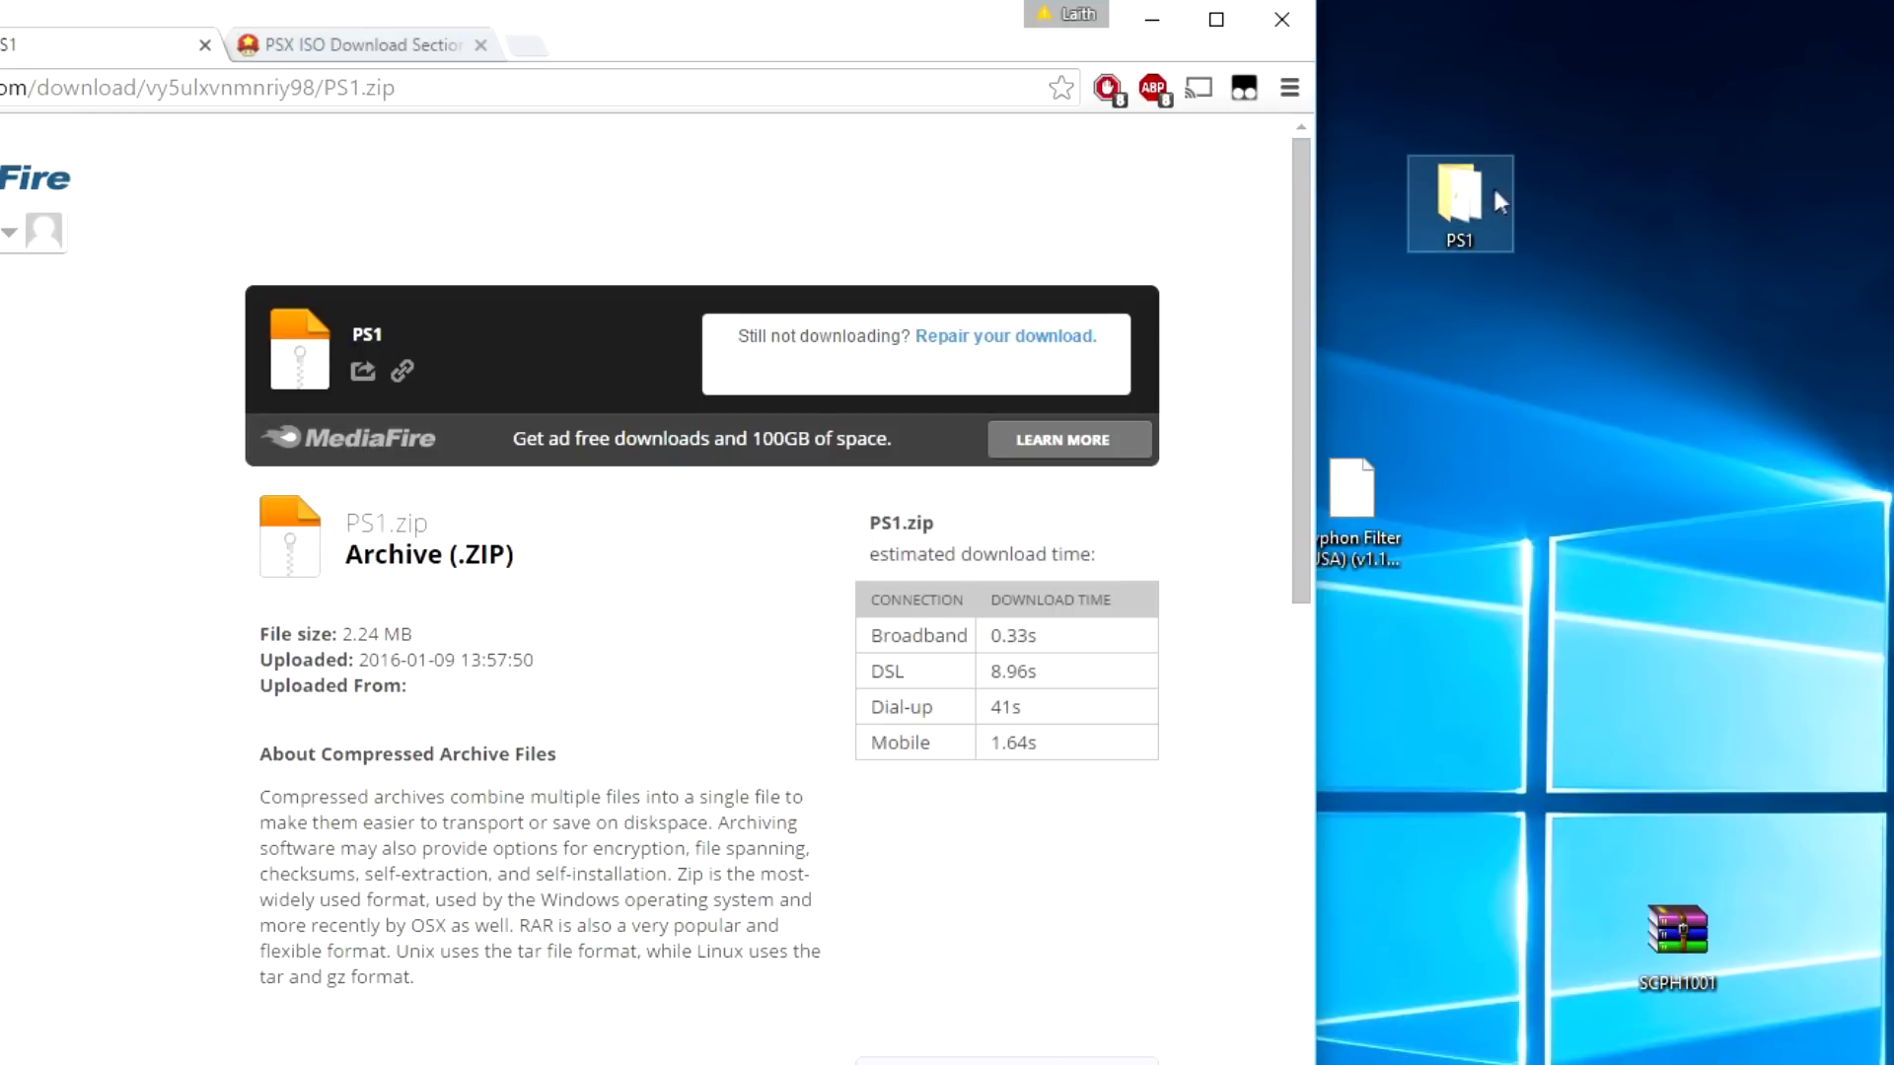
- Open the PS1 folder on the desktop in a maximized window and run the ePSXe application
double_click(1495, 191)
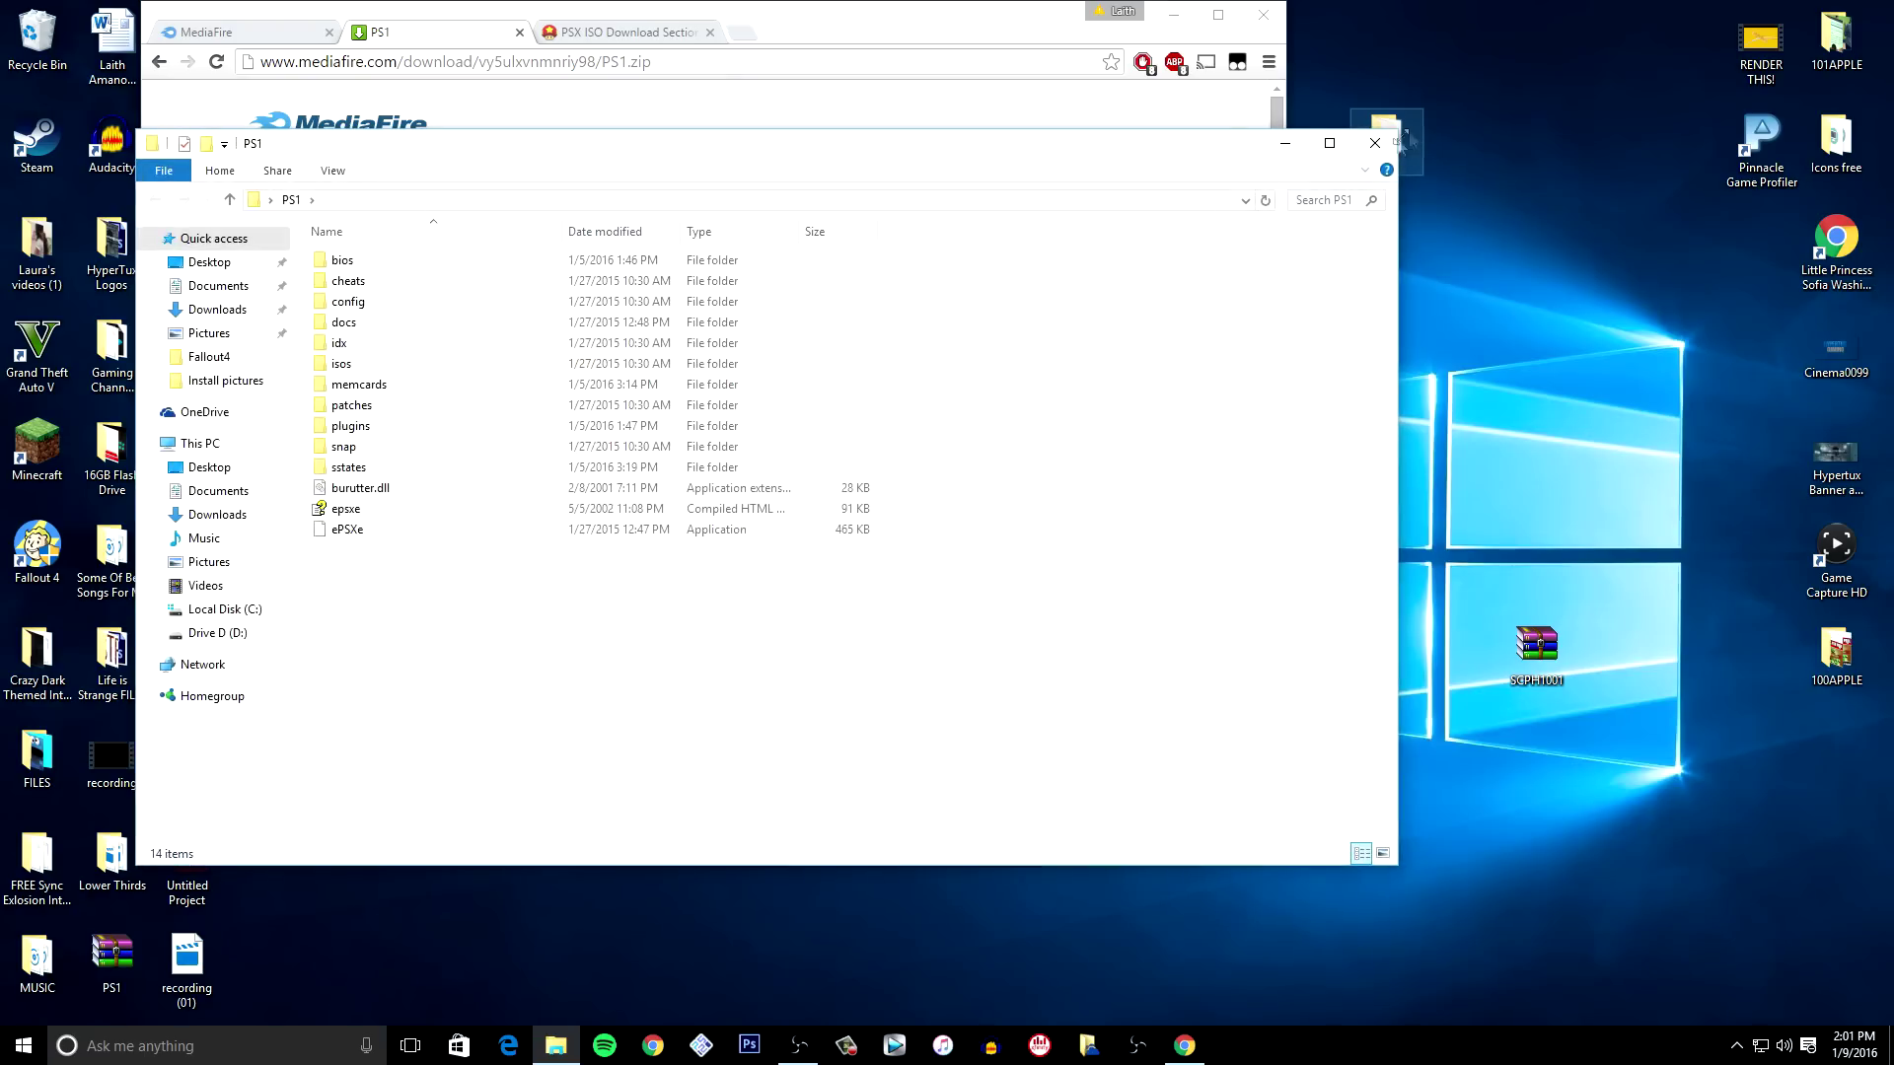
left_click(1330, 144)
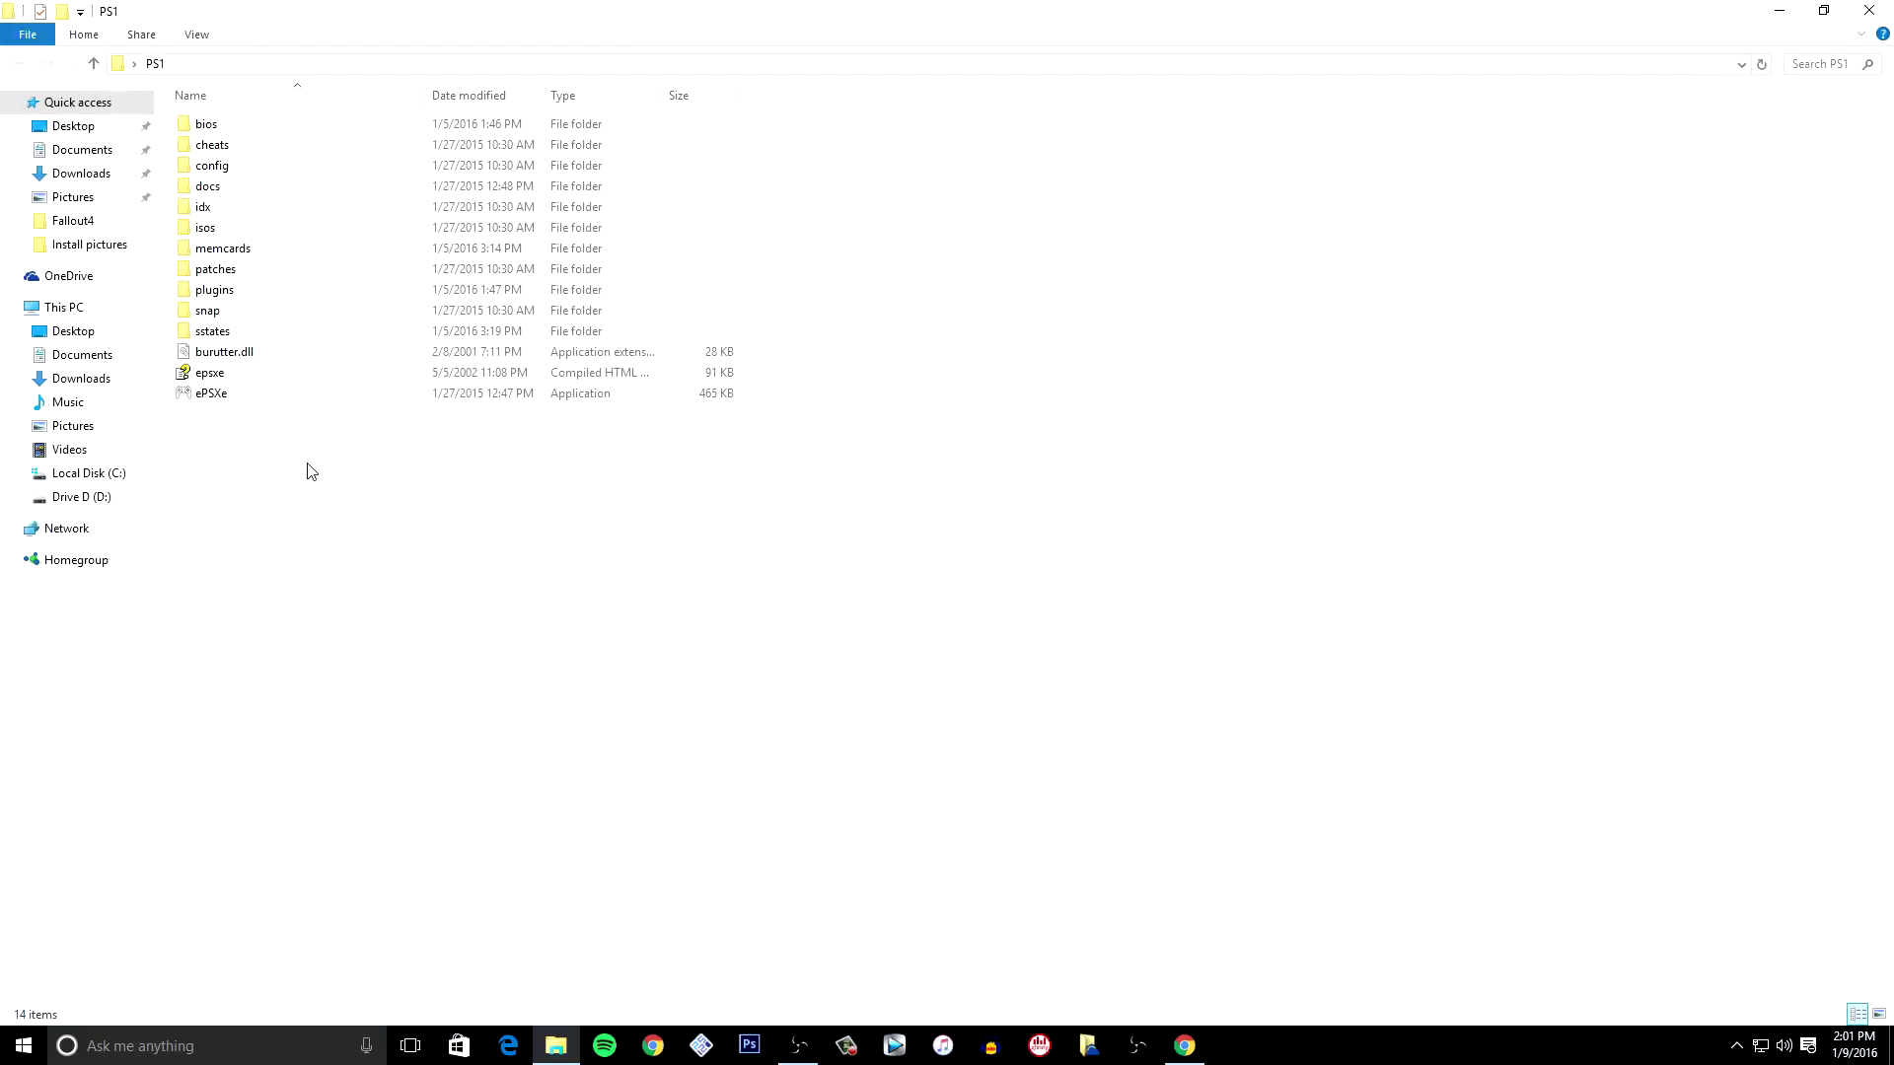
double_click(230, 398)
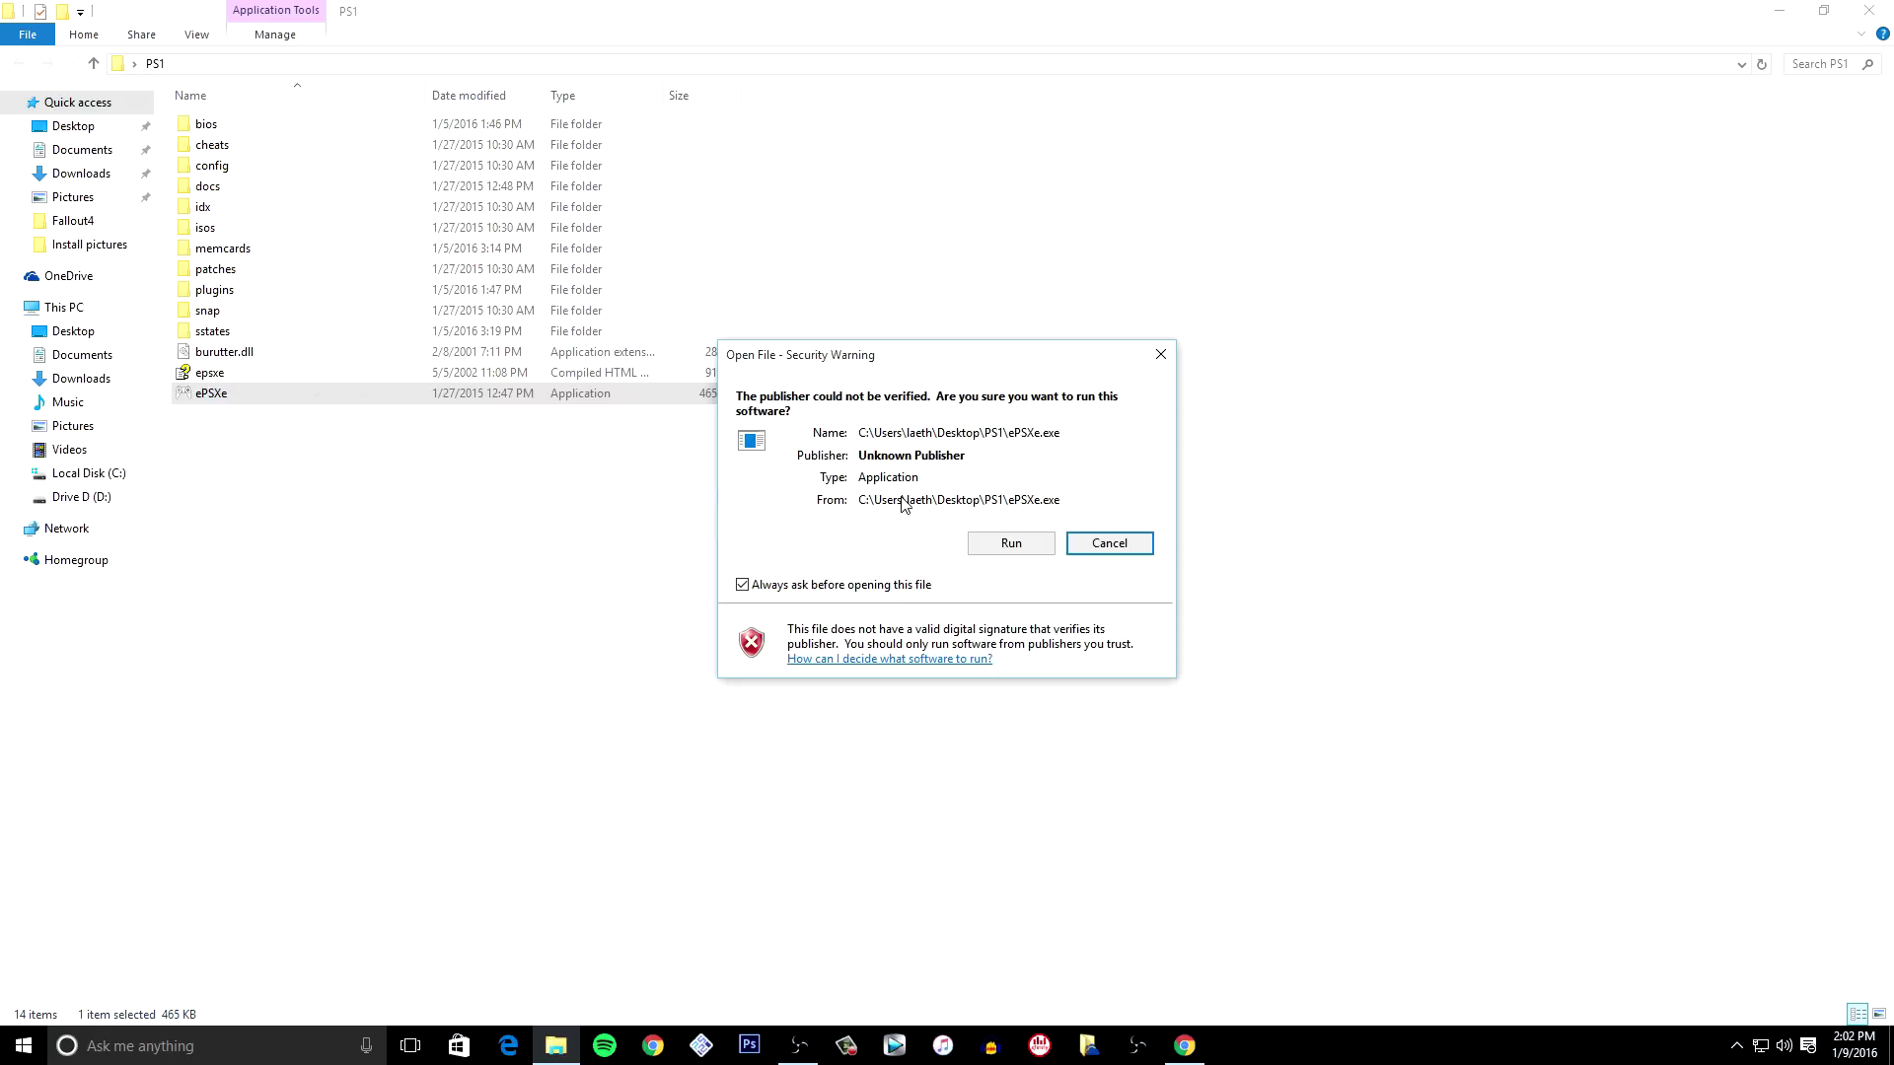
left_click(1012, 546)
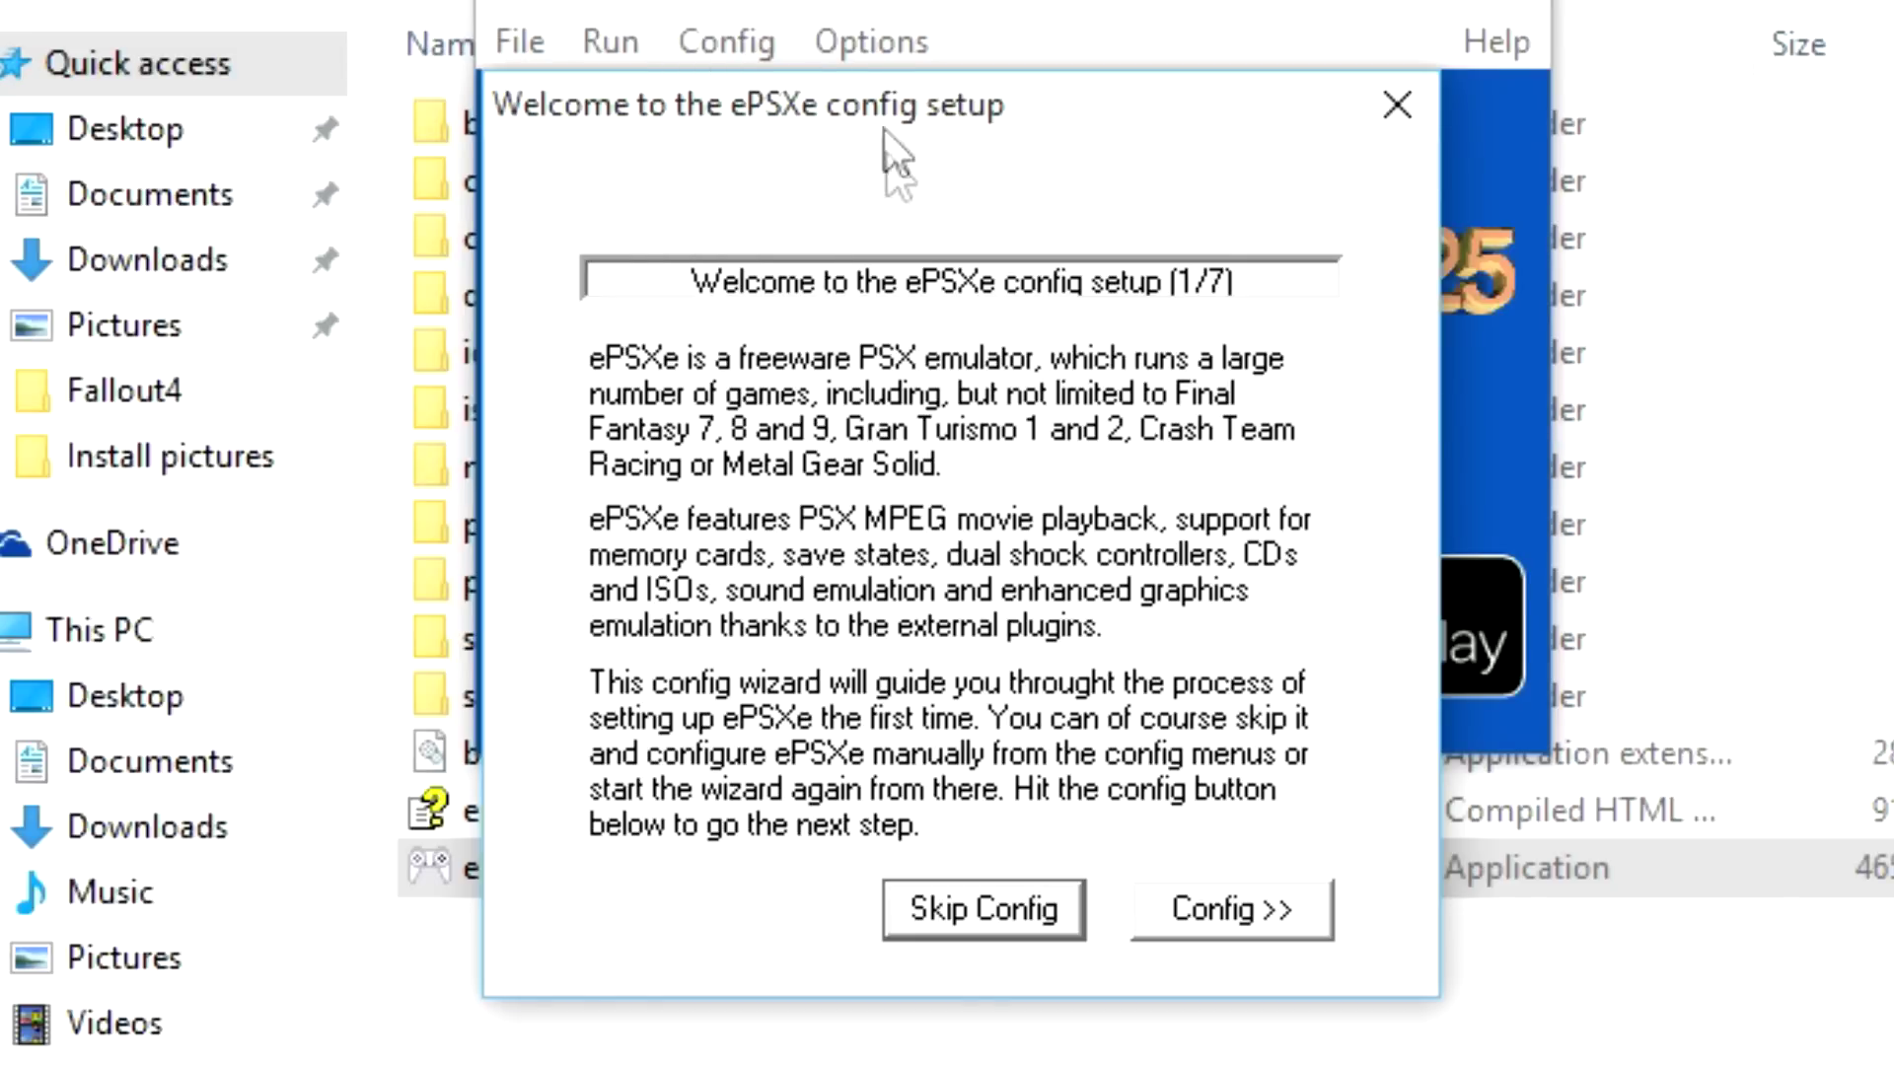
- Start the ePSXe configuration wizard and choose the scph1001 - USA (Recommended) BIOS
left_click(1323, 908)
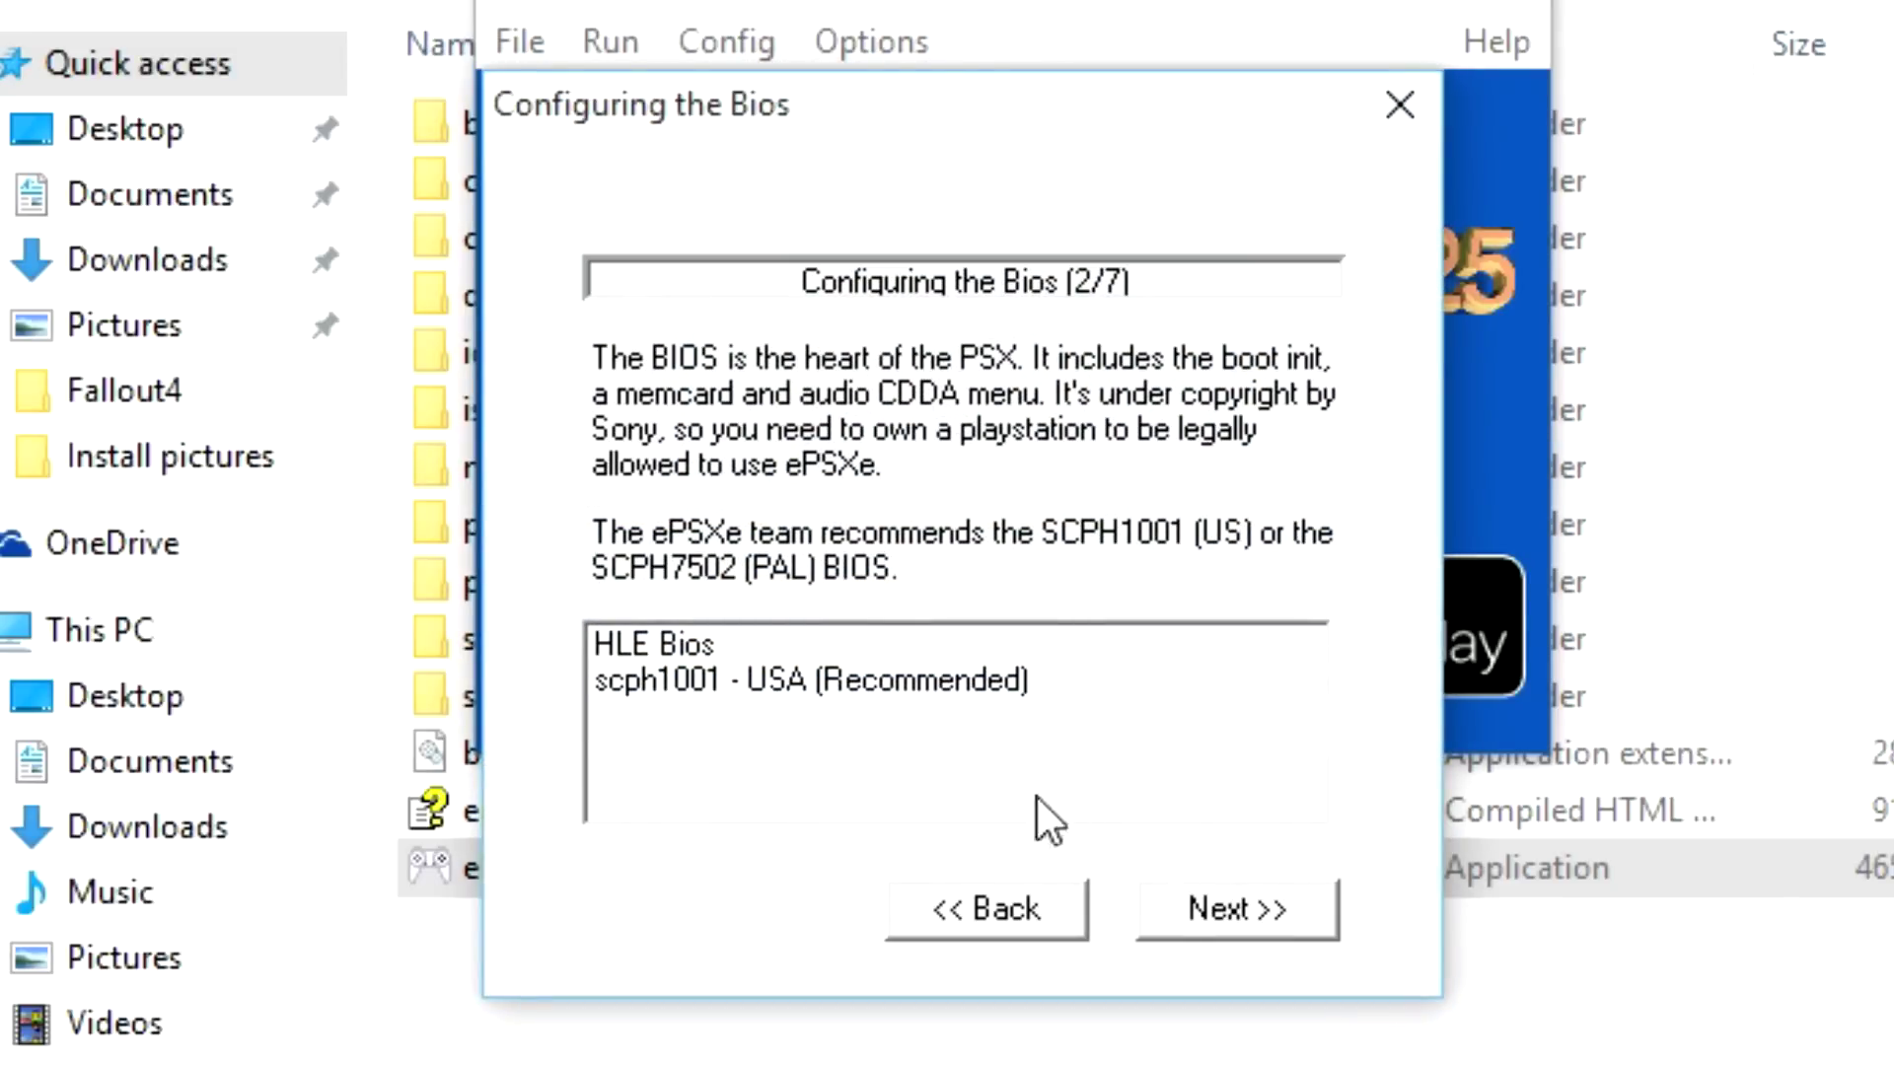
left_click(606, 683)
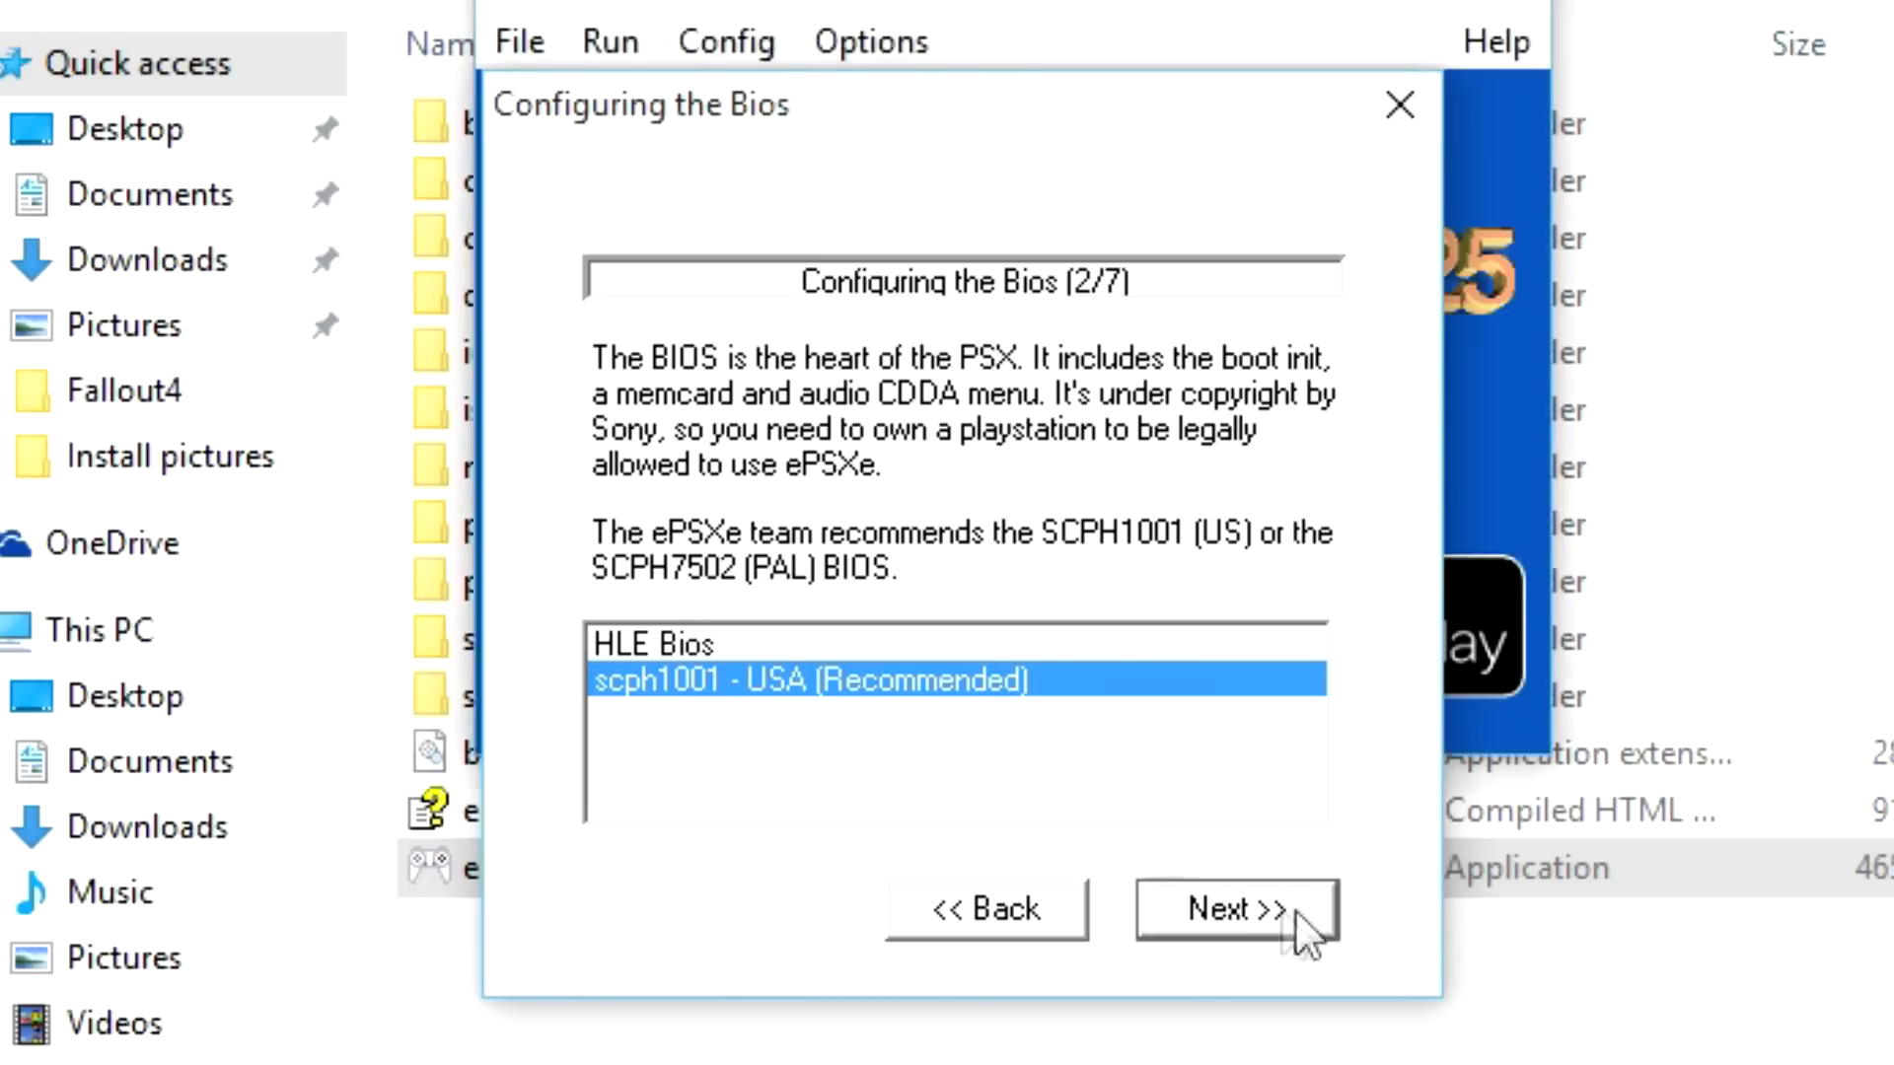
left_click(1295, 1026)
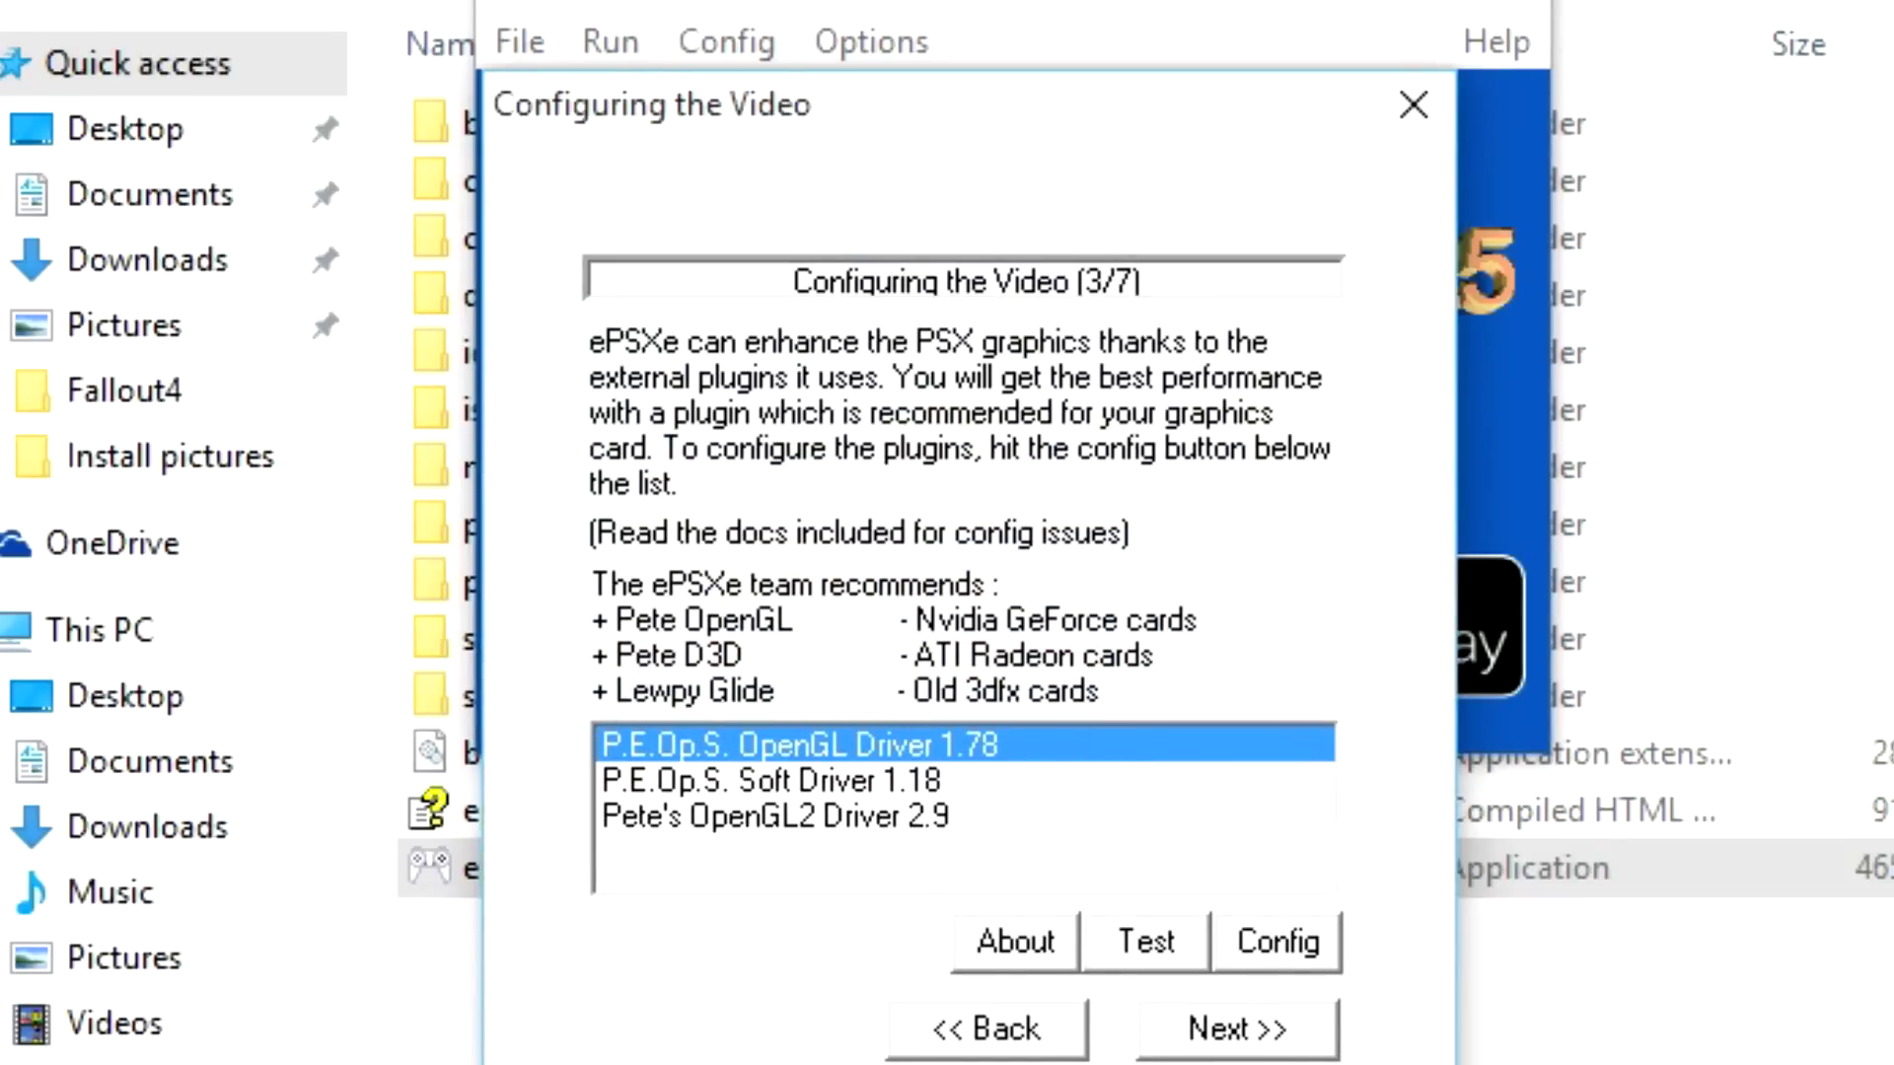
- Accept P.E.Op.S. OpenGL Driver 1.78 for video, ePSXe SPU core 1.9.0 for sound, and ePSXe CDR WNT/W2K core 1.7.0 for the CD-ROM
left_click(1315, 1036)
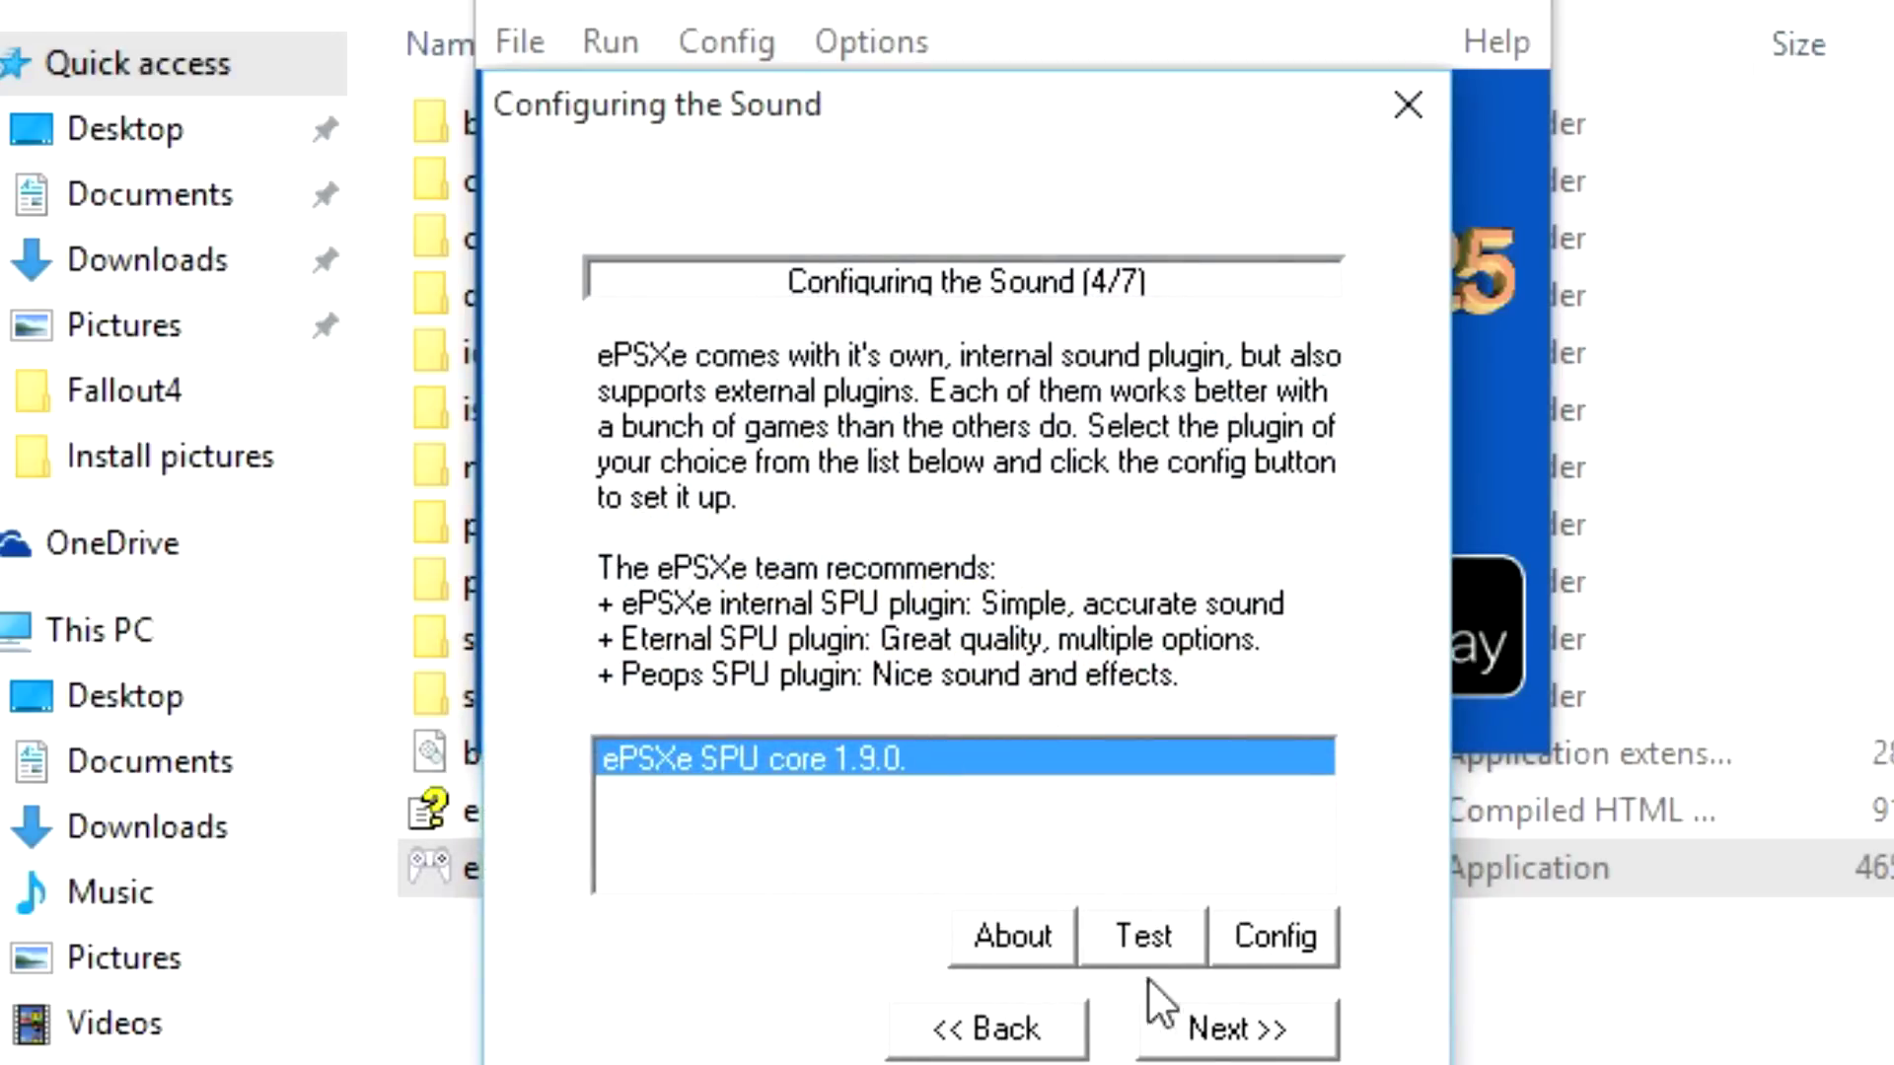
left_click(1224, 1038)
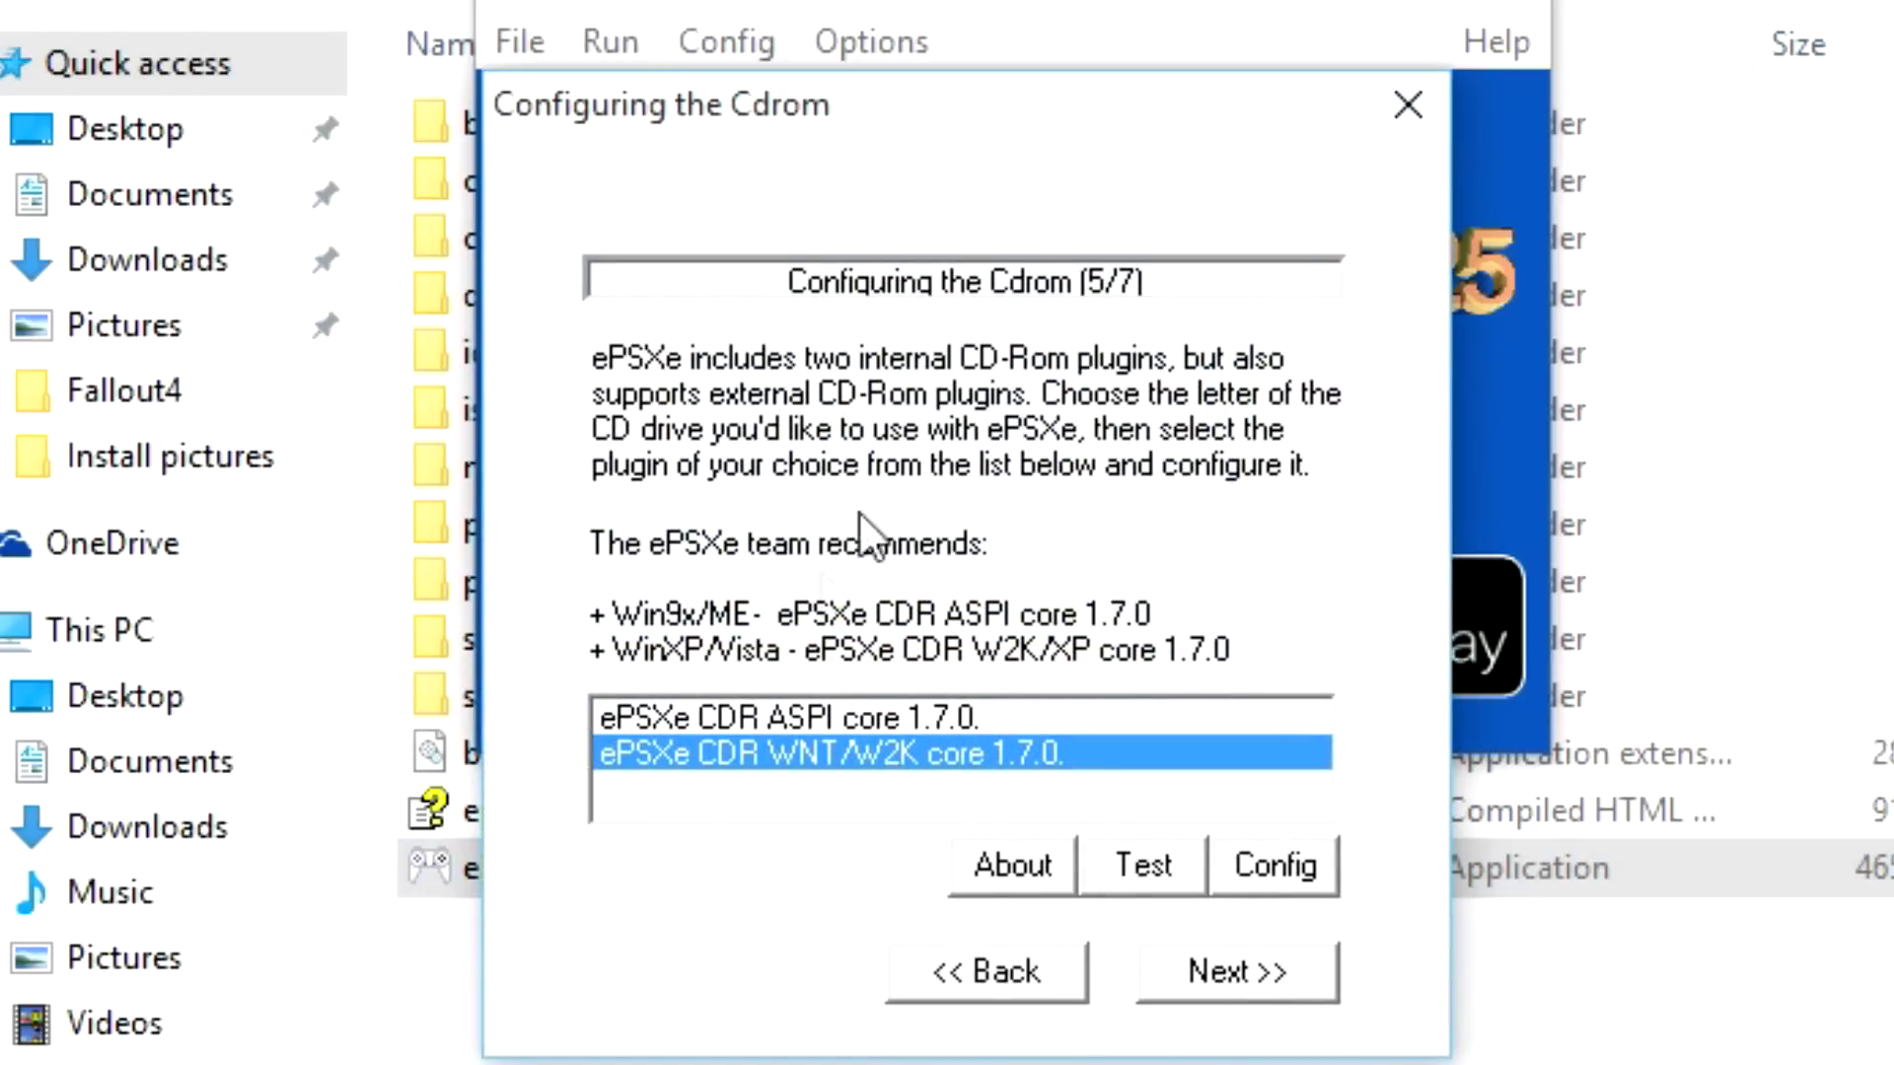
left_click(1195, 953)
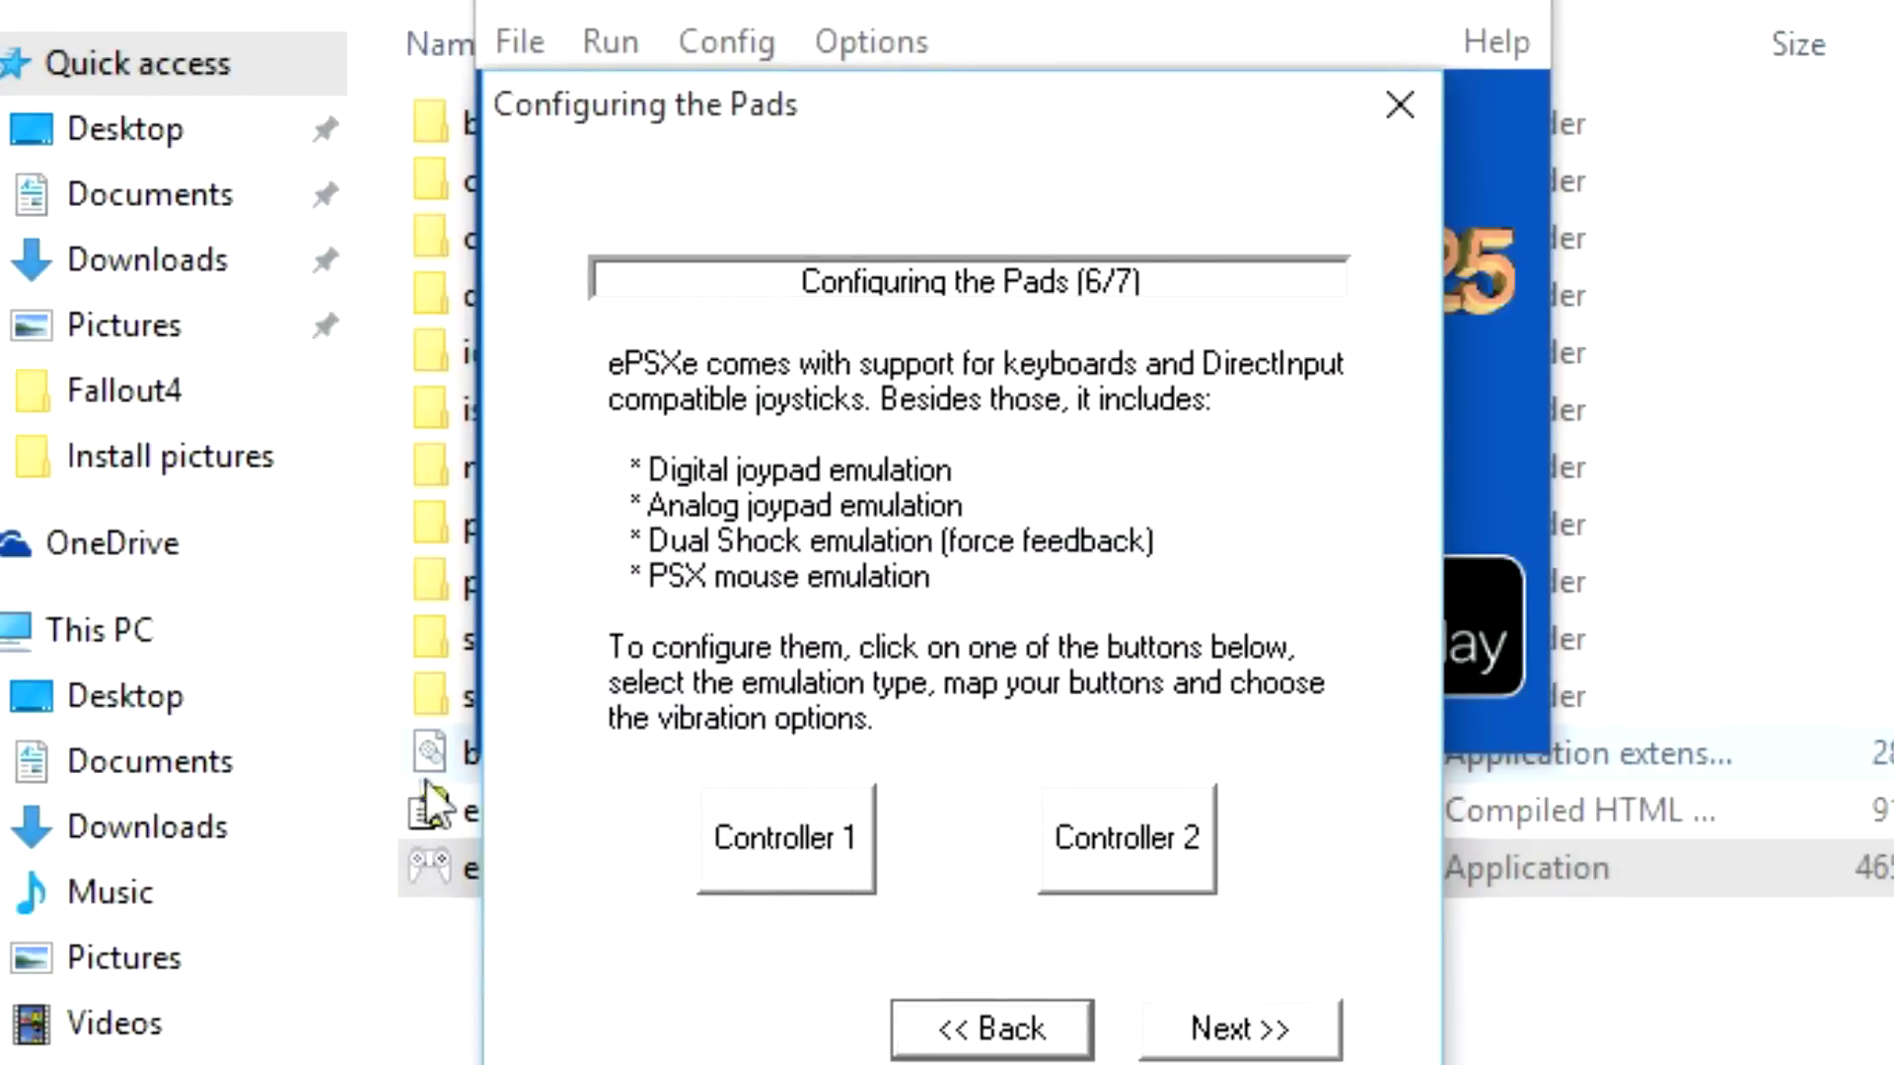
- Open the Controller 1 configuration and go through the X, Square, Triangle and R1 button assignments
left_click(781, 854)
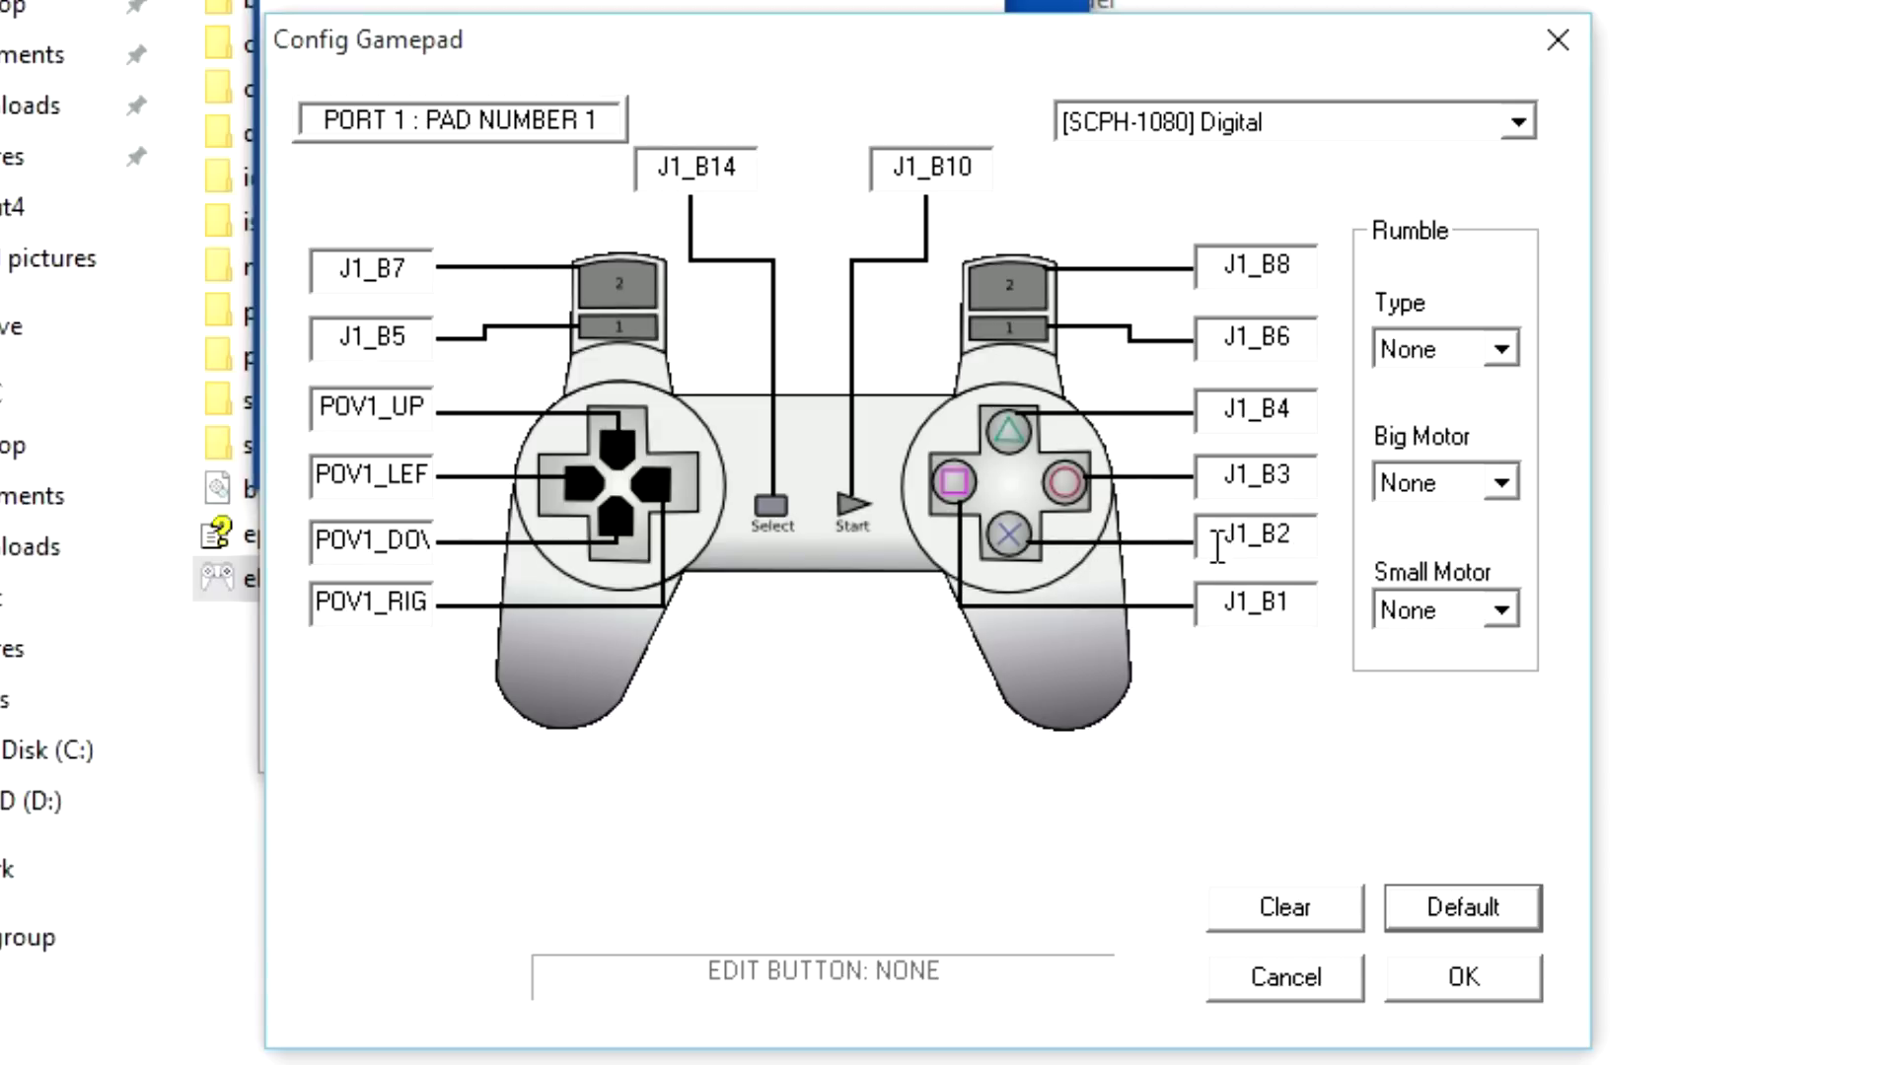
left_click(1305, 534)
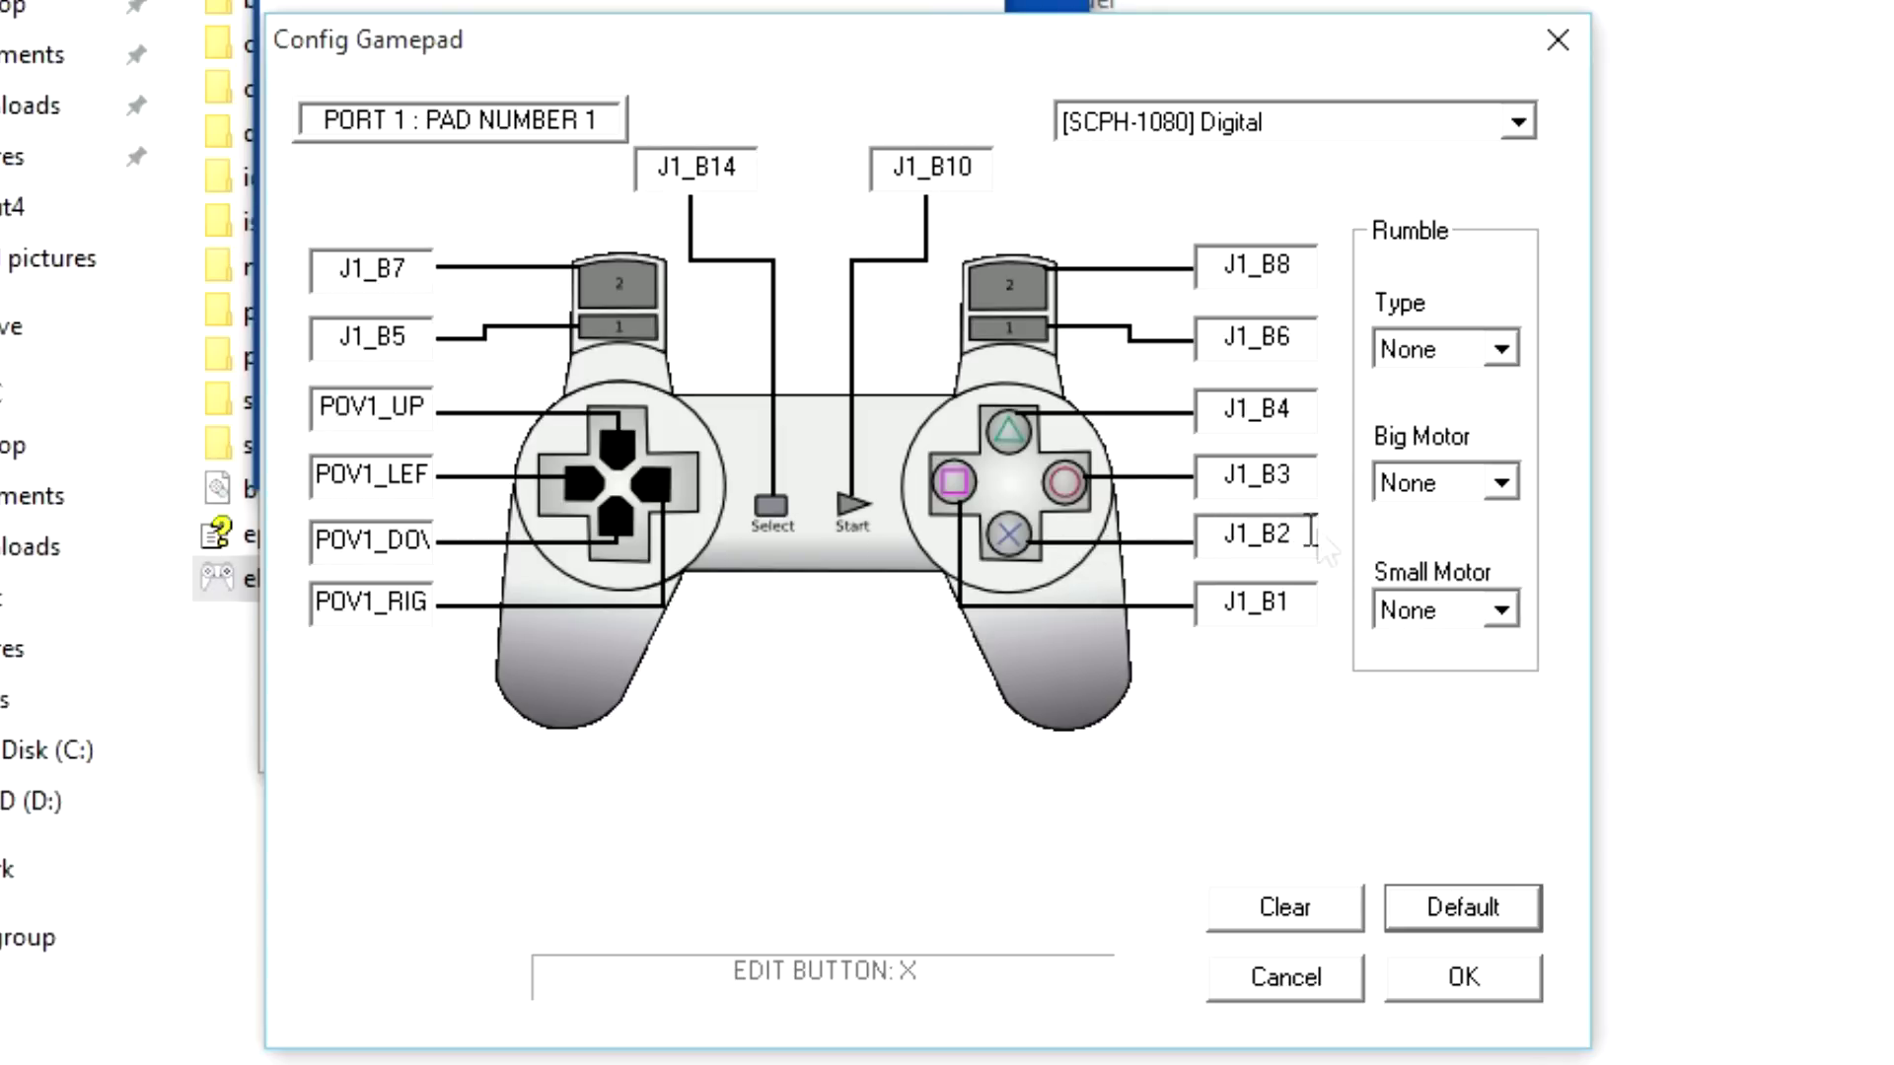
left_click(1259, 611)
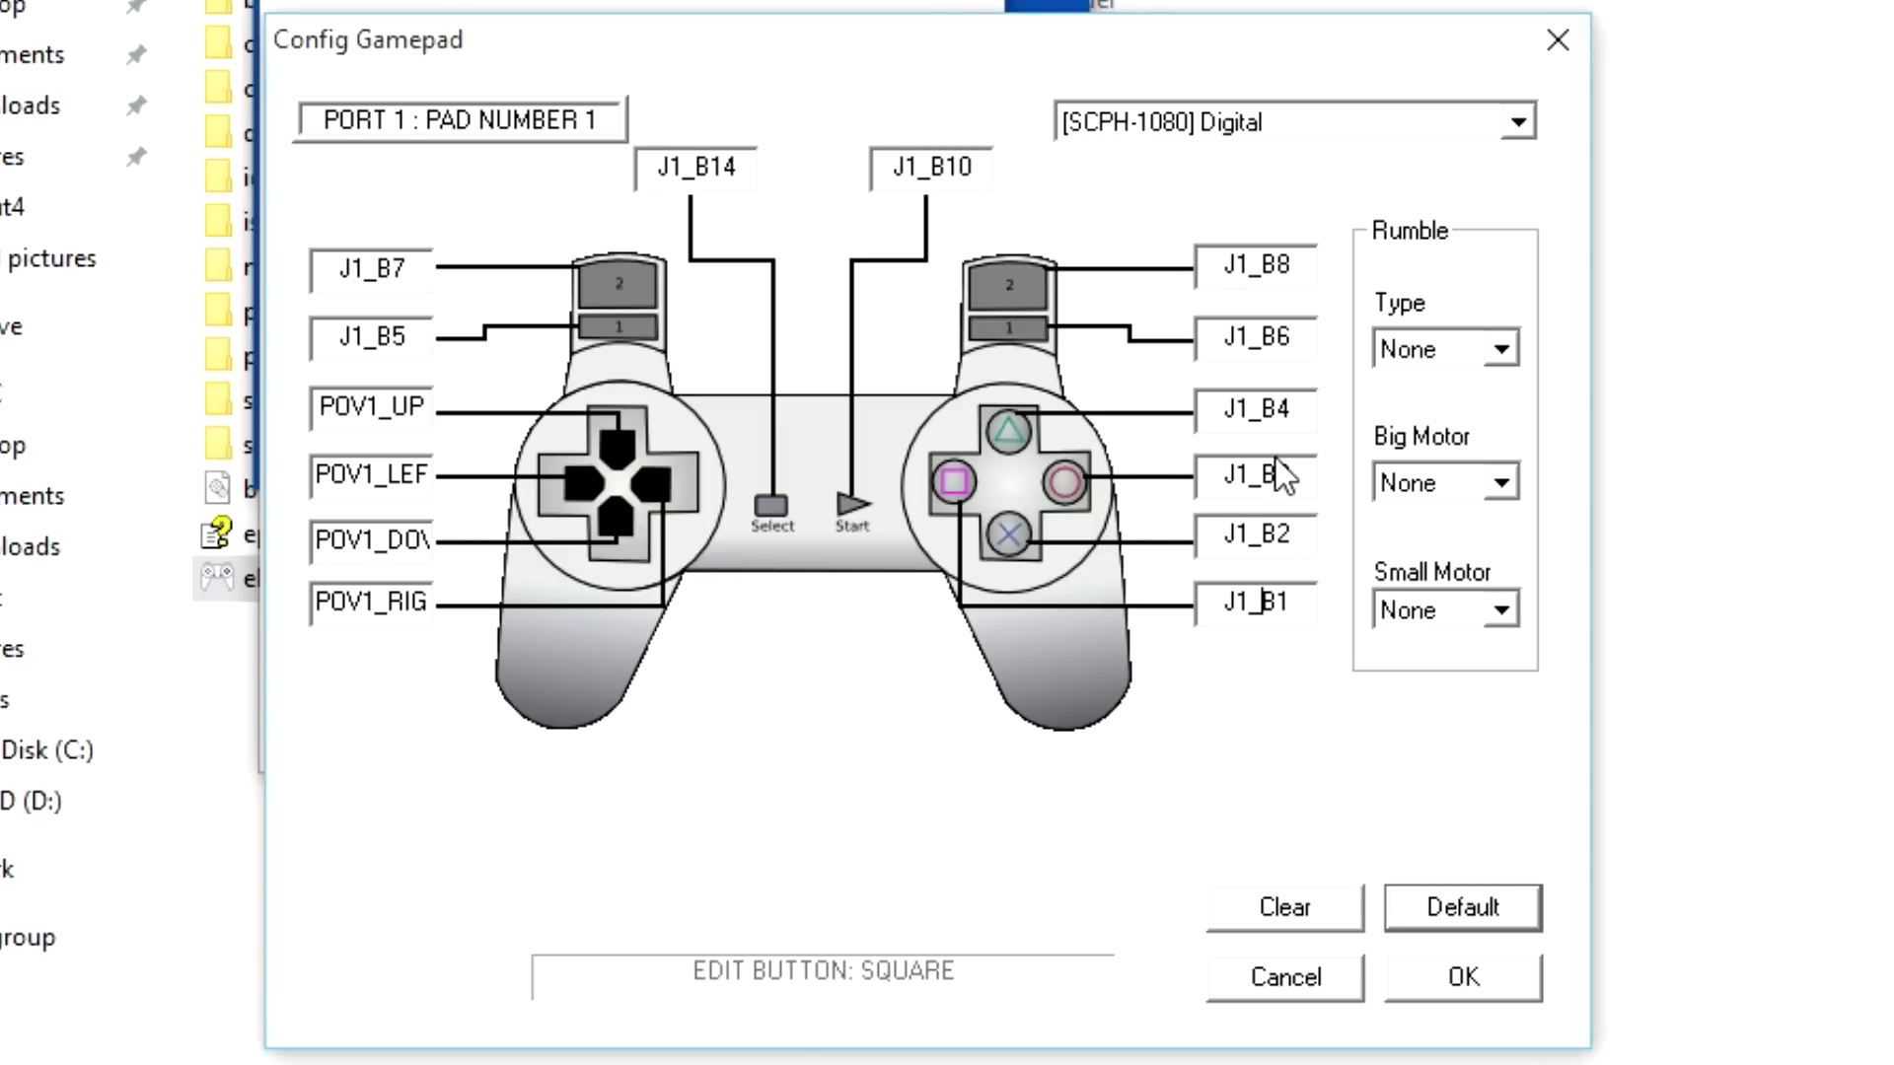
left_click(1272, 410)
left_click(1272, 345)
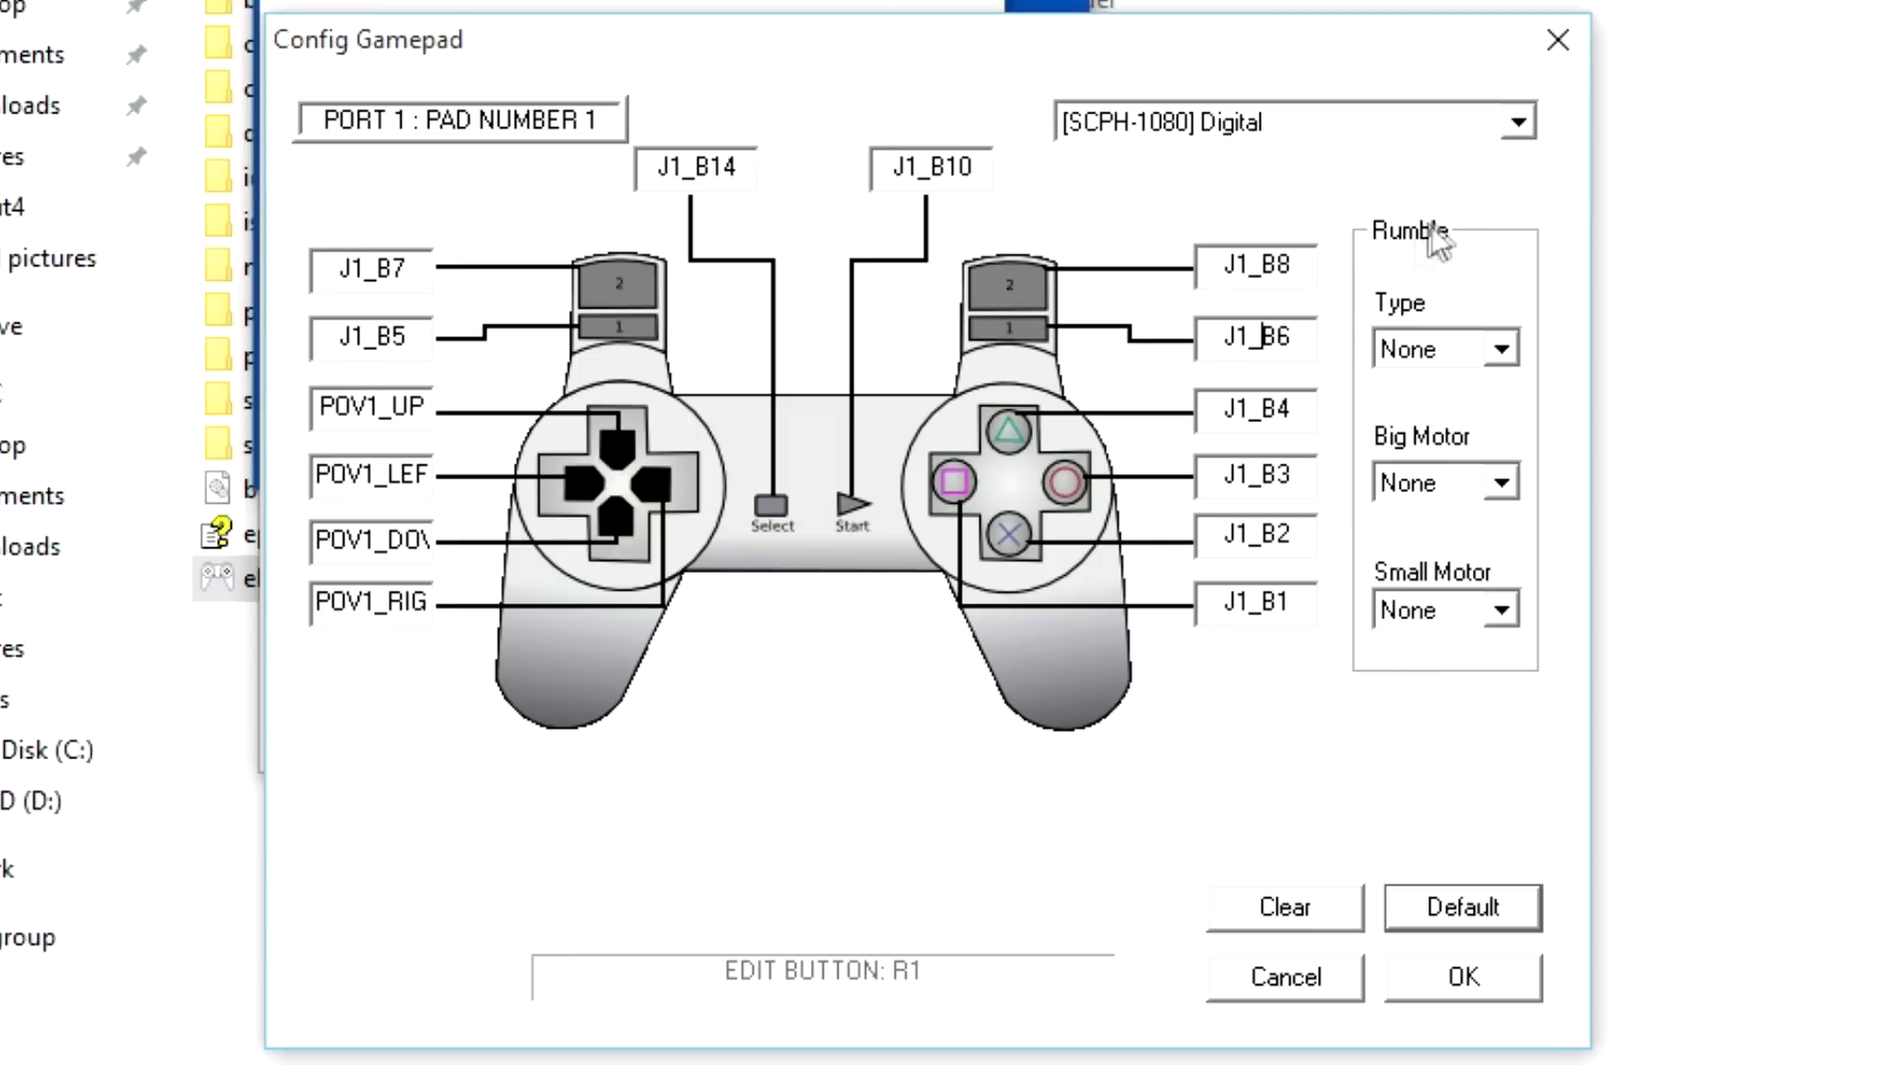
- Try the [SCPH-1200] DualShock (F5) controller type for pad 1, and return it to [SCPH-1080] Digital
left_click(1527, 123)
left_click(1424, 259)
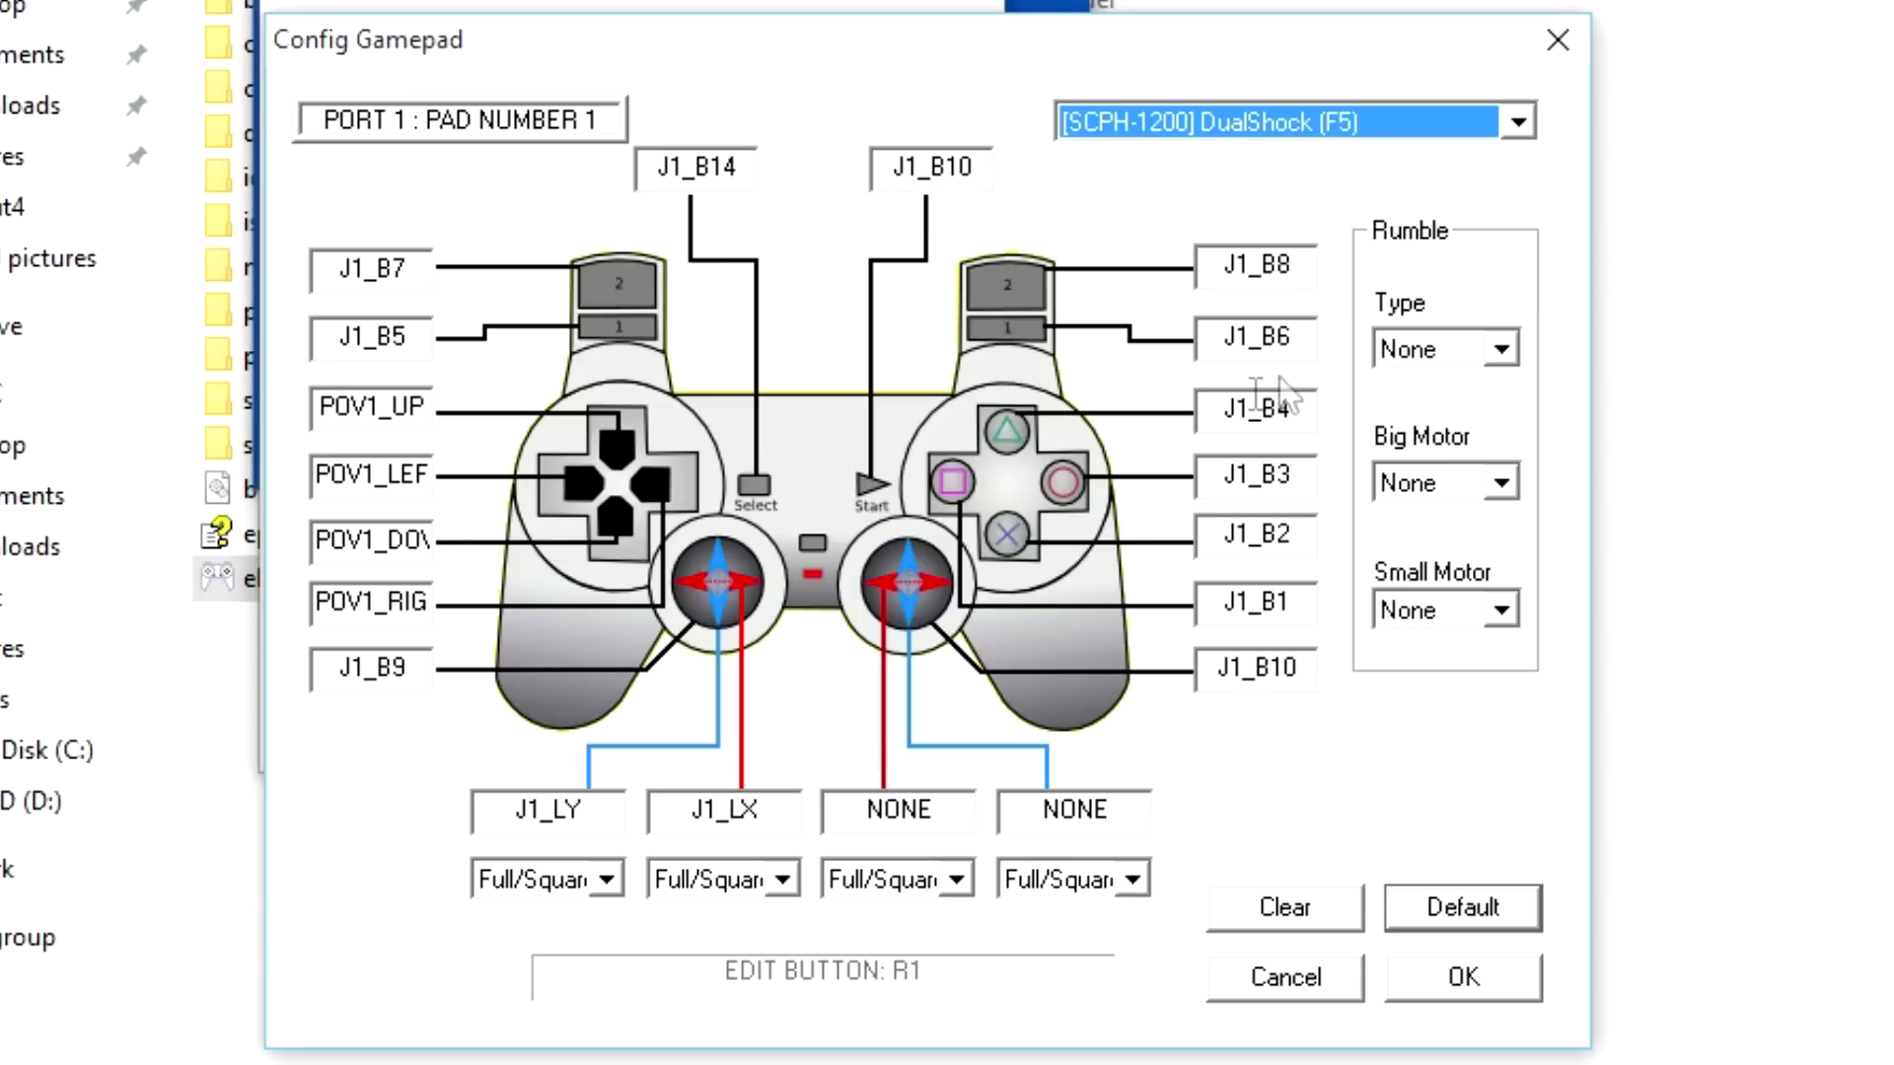
key("Up")
key("Up")
key("Up")
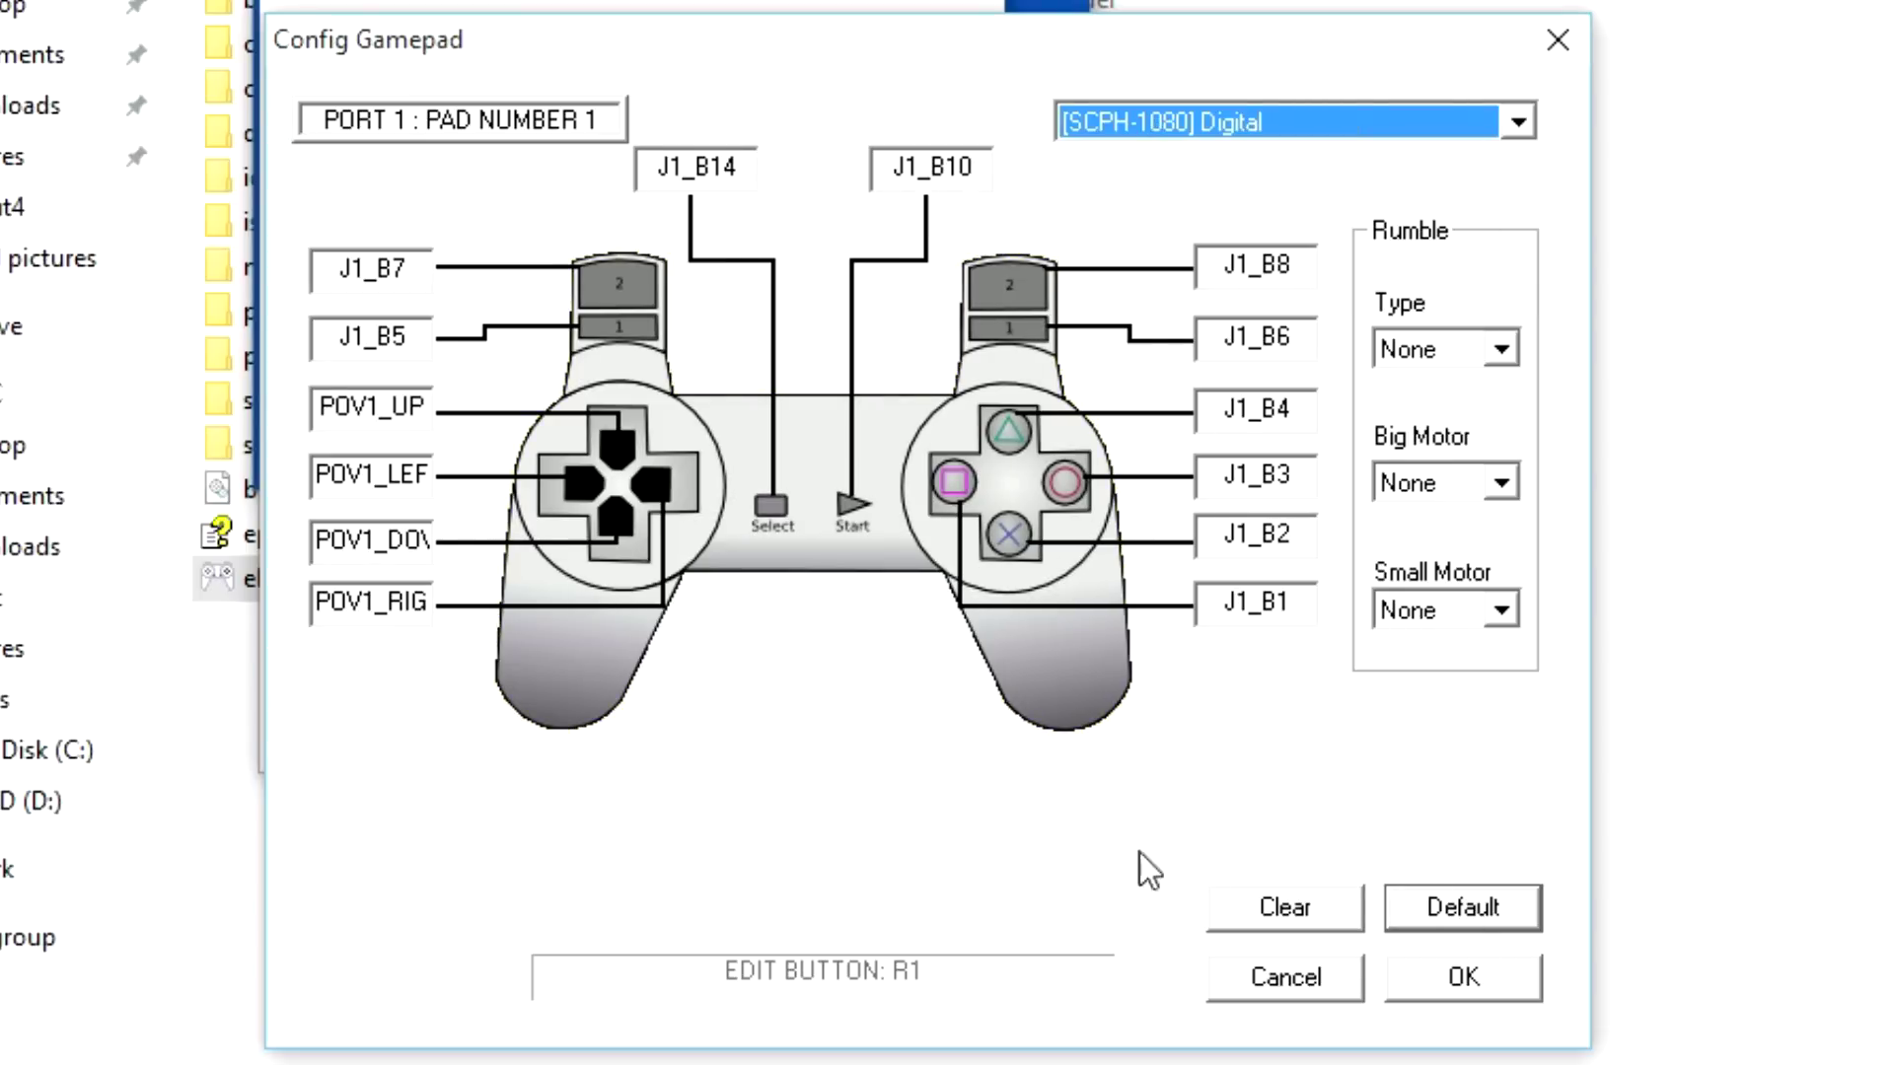
- Accept the Controller 1 configuration and finish the ePSXe setup wizard
left_click(1495, 994)
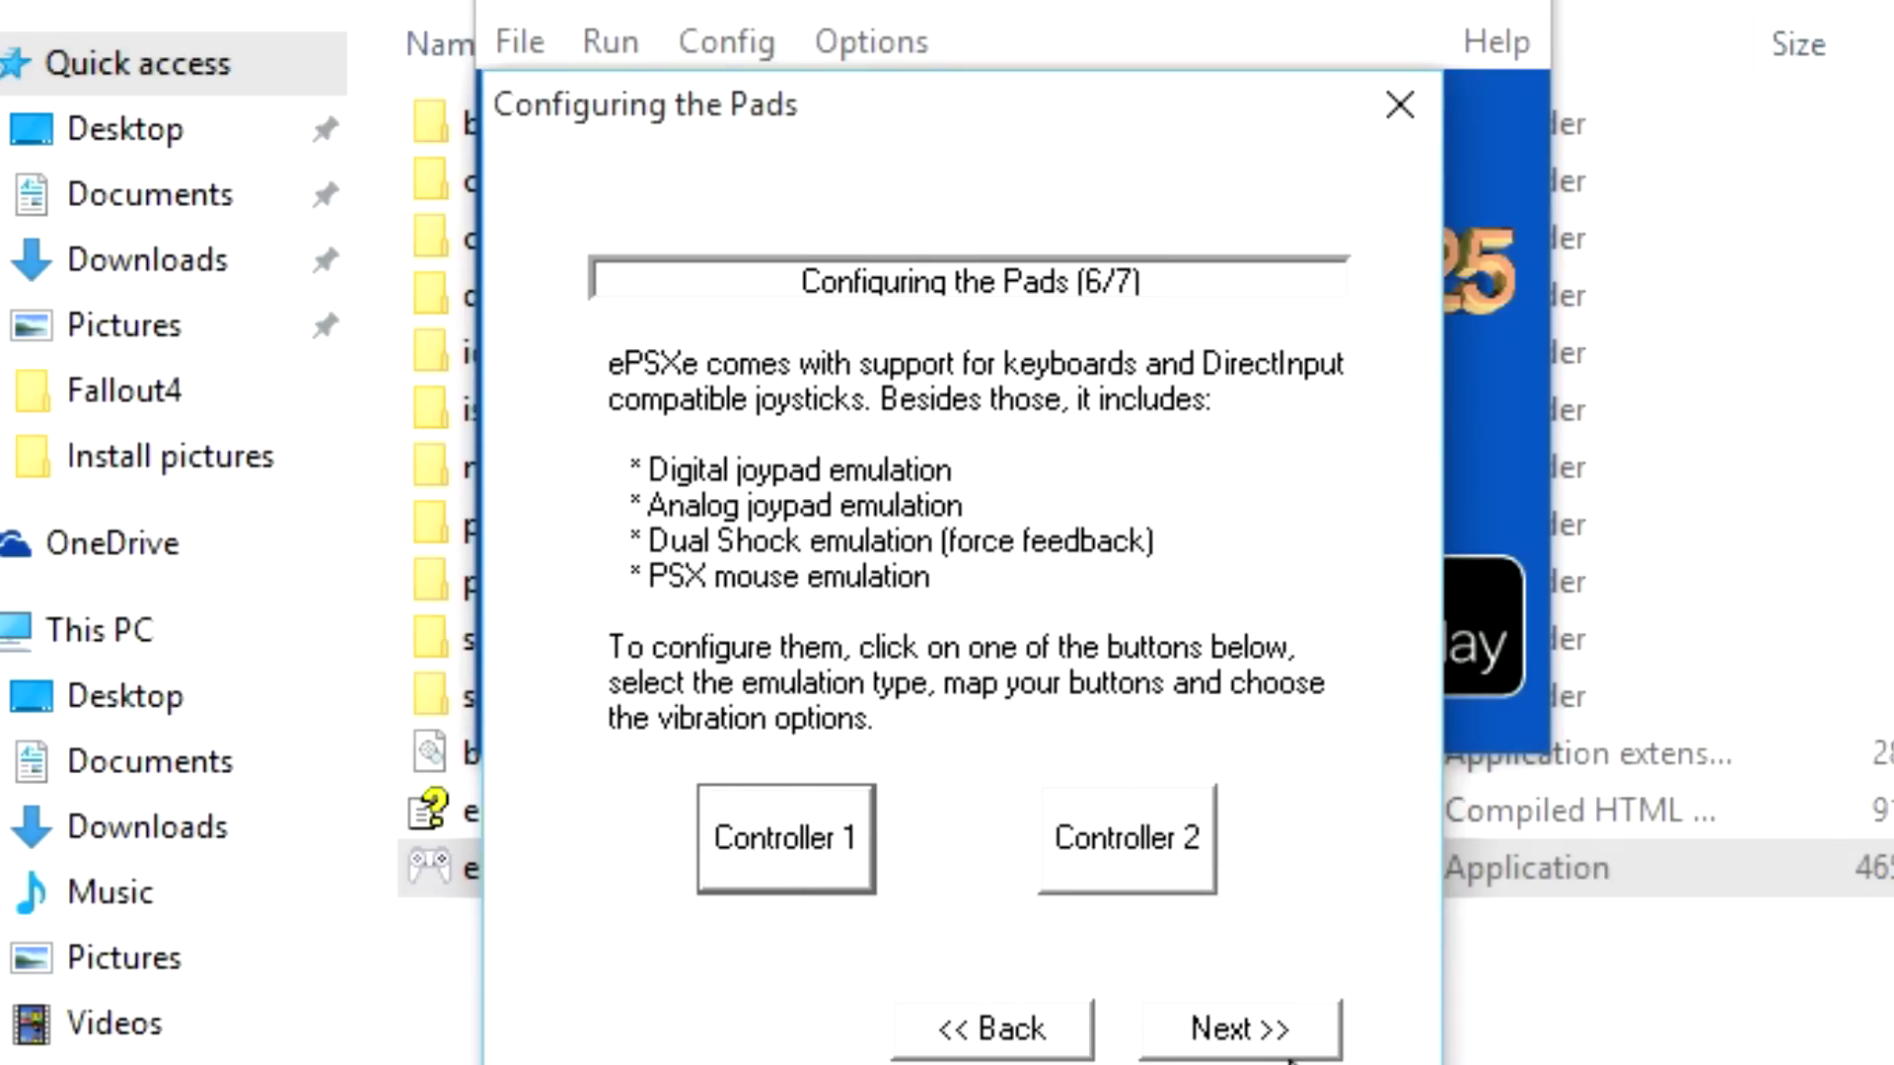
left_click(1320, 1027)
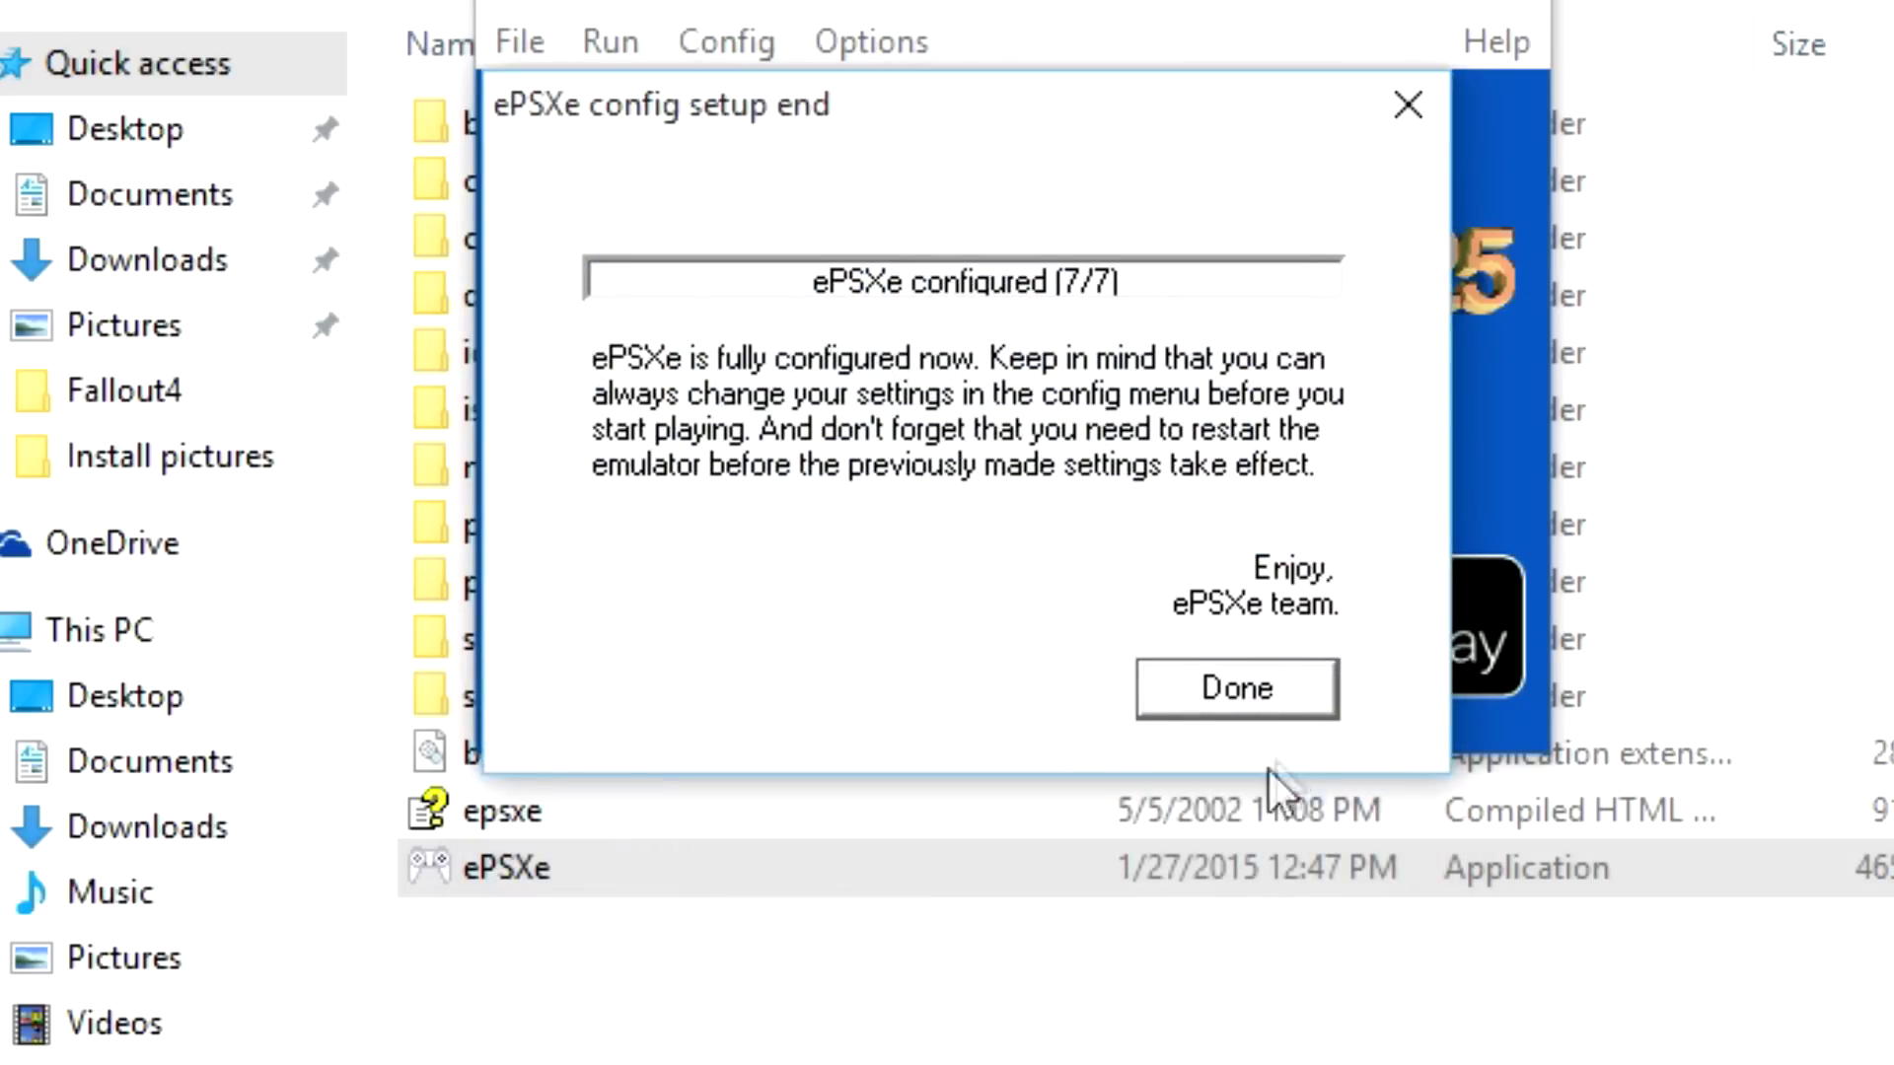
left_click(1307, 683)
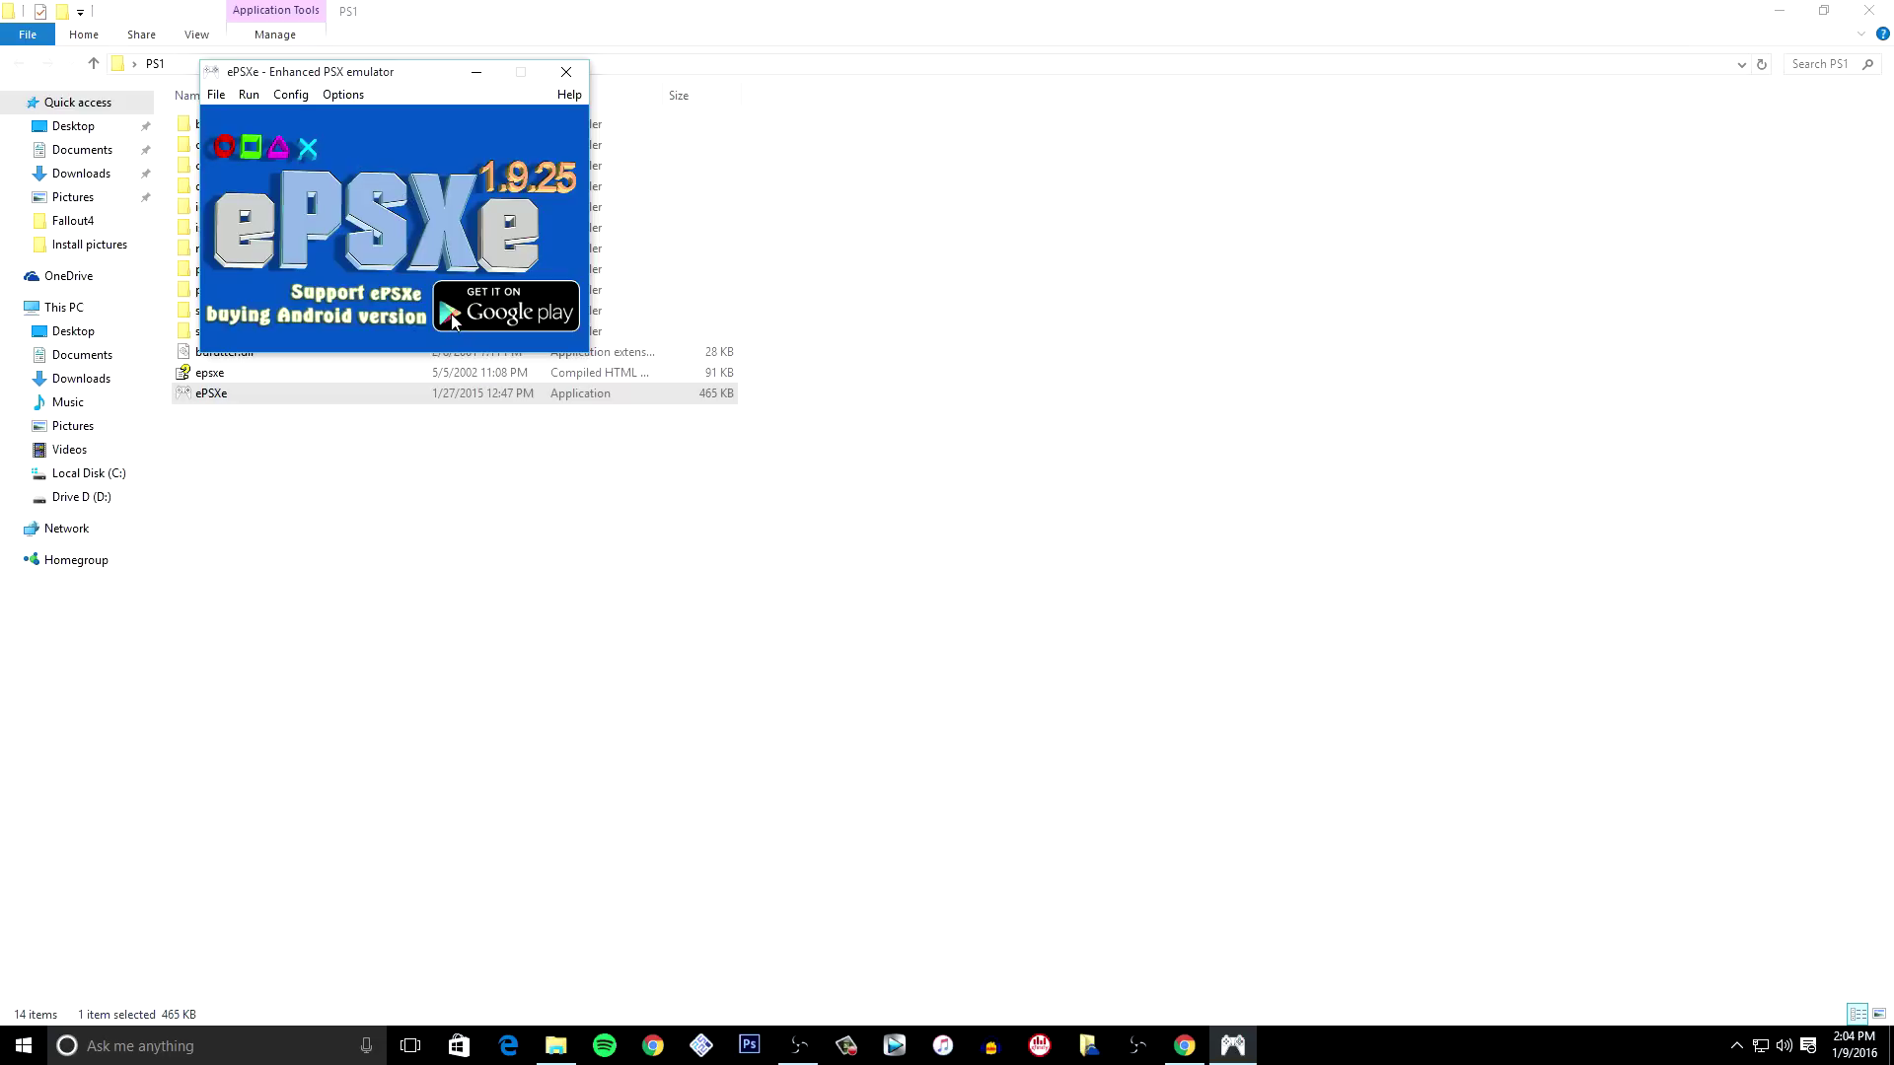
left_click(301, 96)
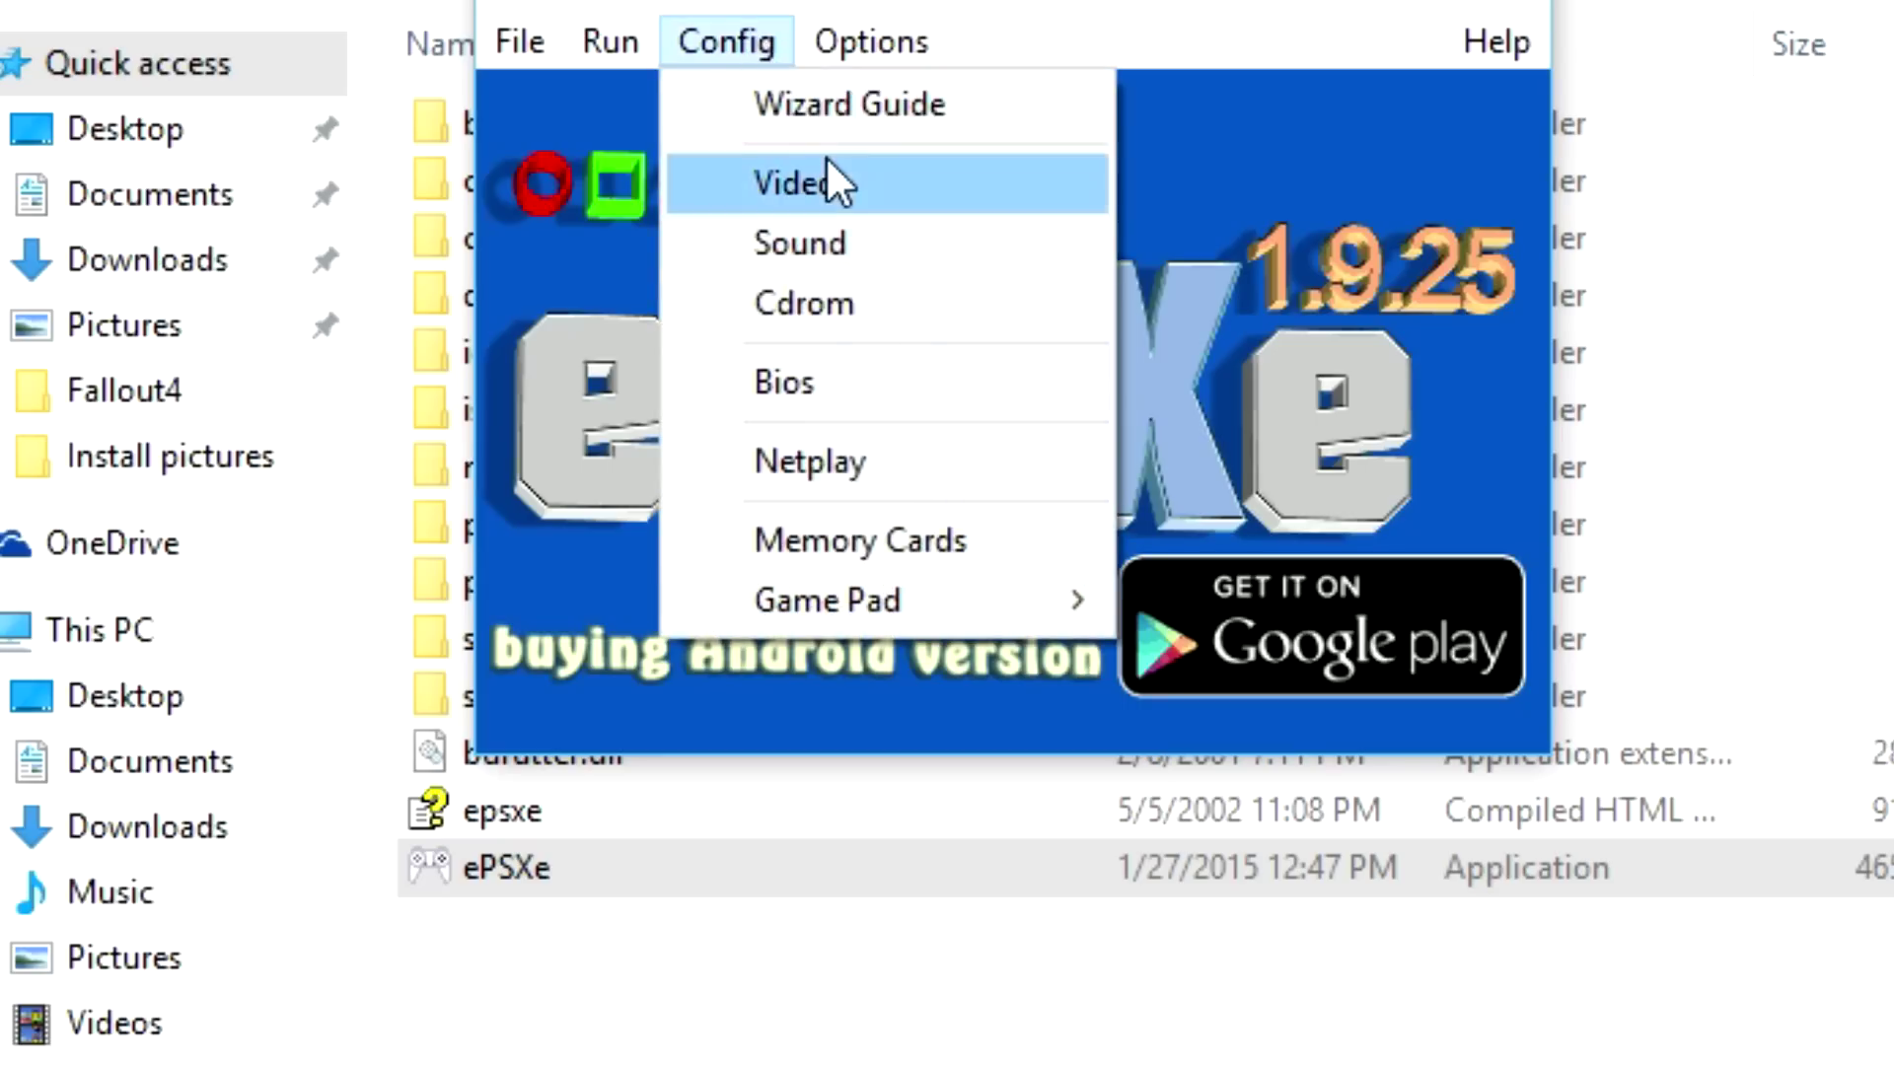
left_click(324, 144)
left_click(1134, 843)
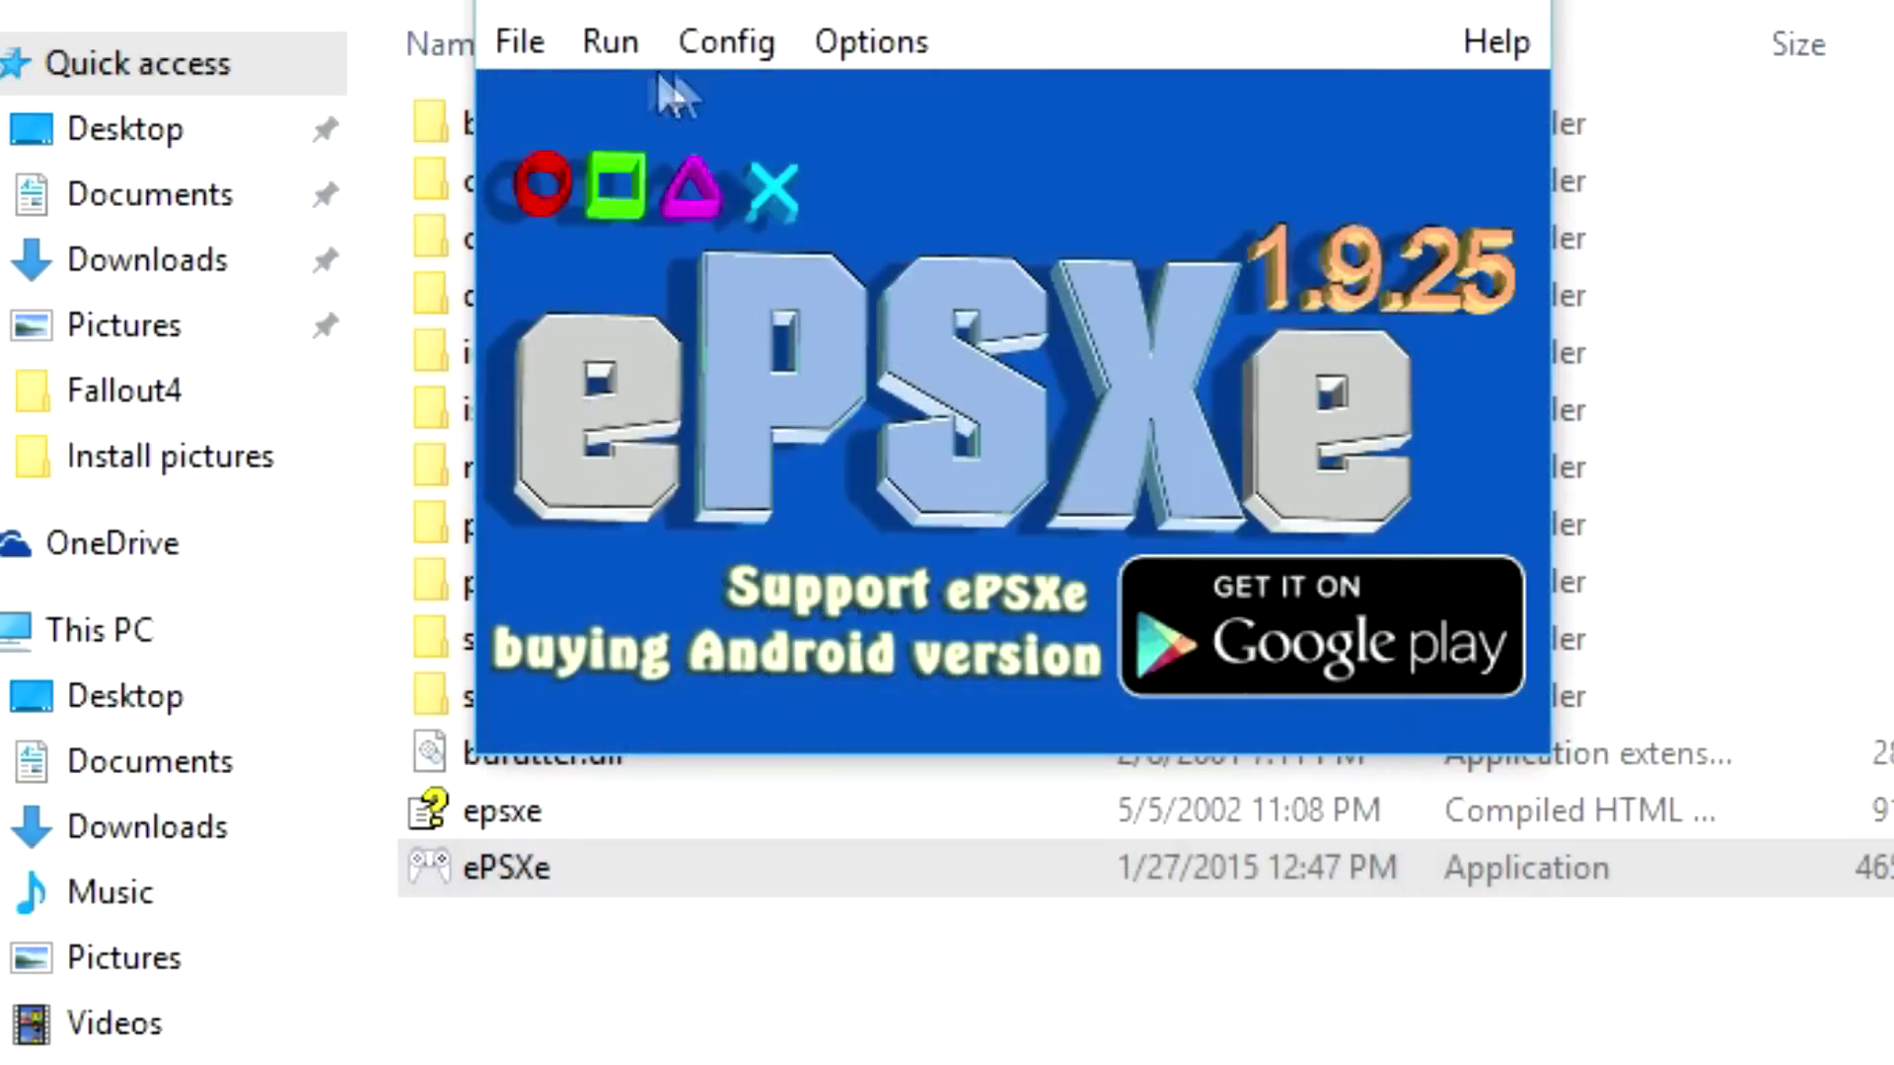
- Open the video configuration and select P.E.Op.S. OpenGL Driver 1.78 as the main video plugin
left_click(750, 53)
left_click(848, 188)
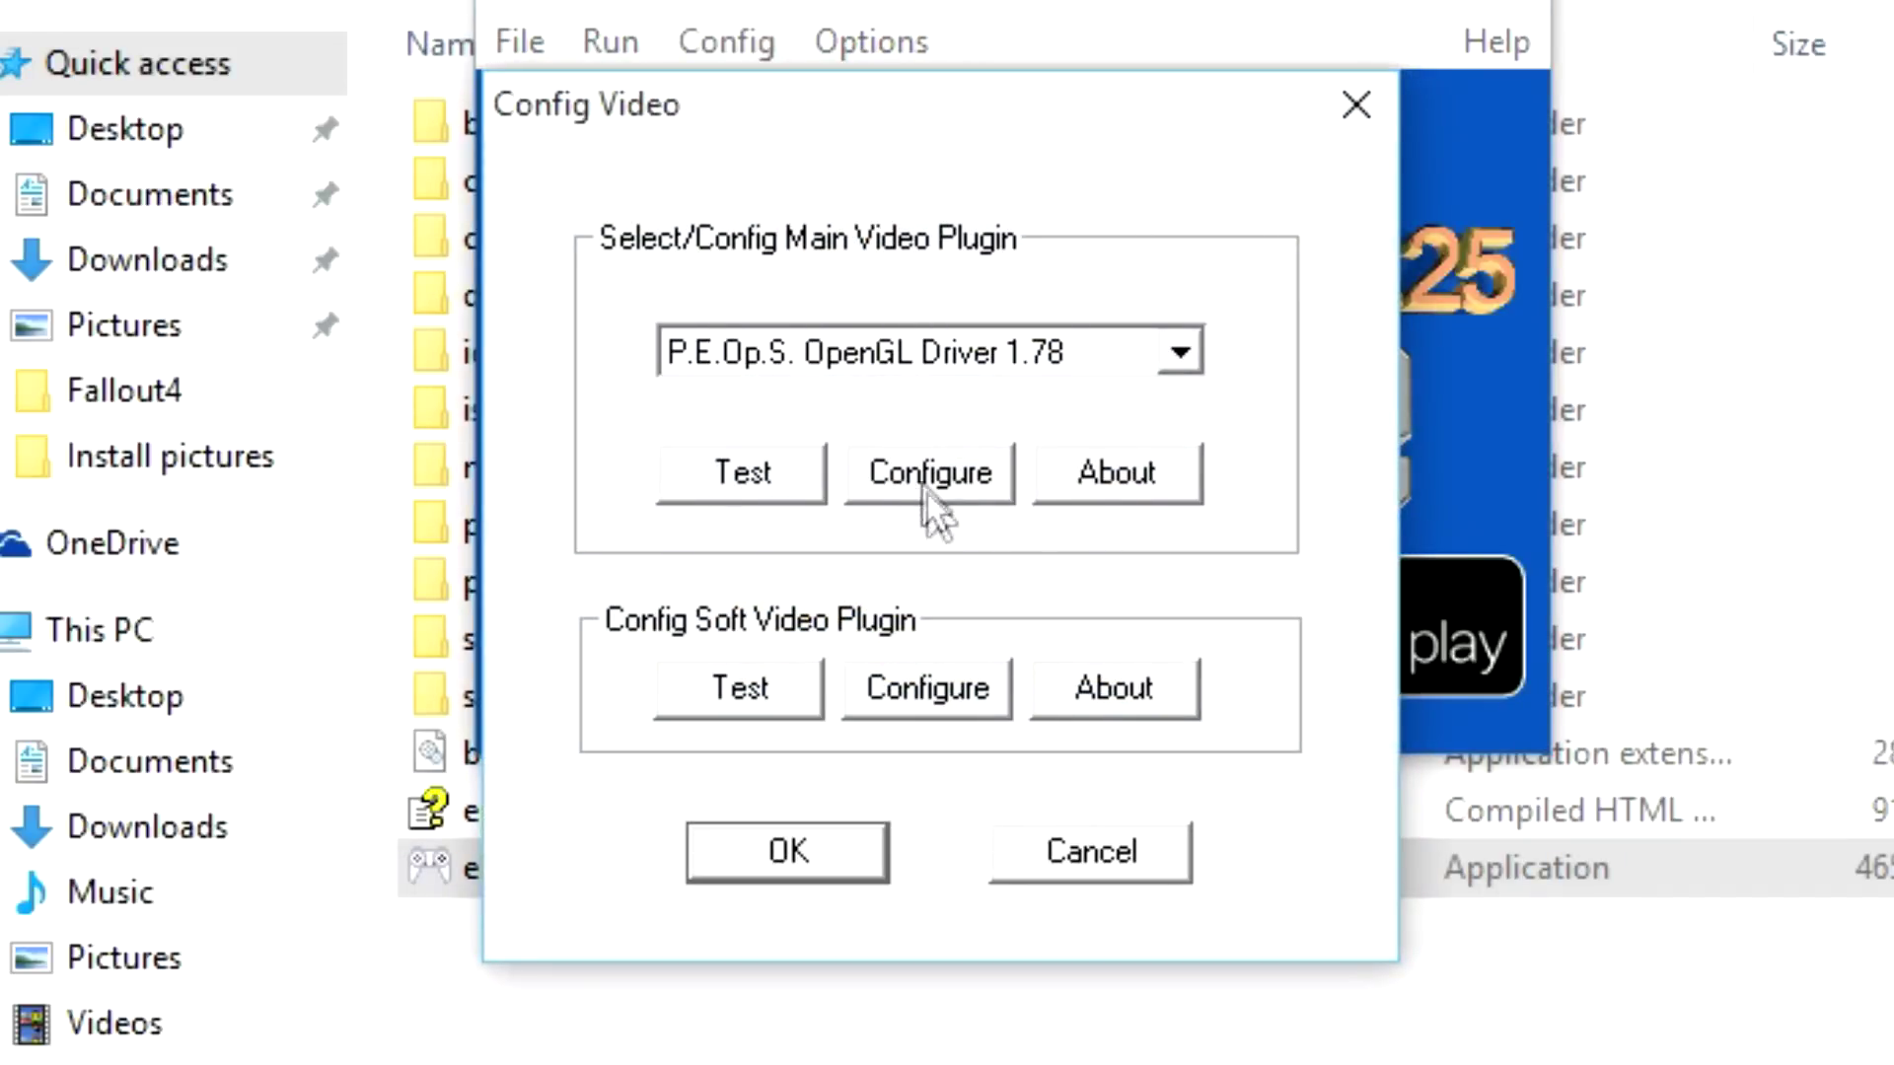
left_click(1179, 355)
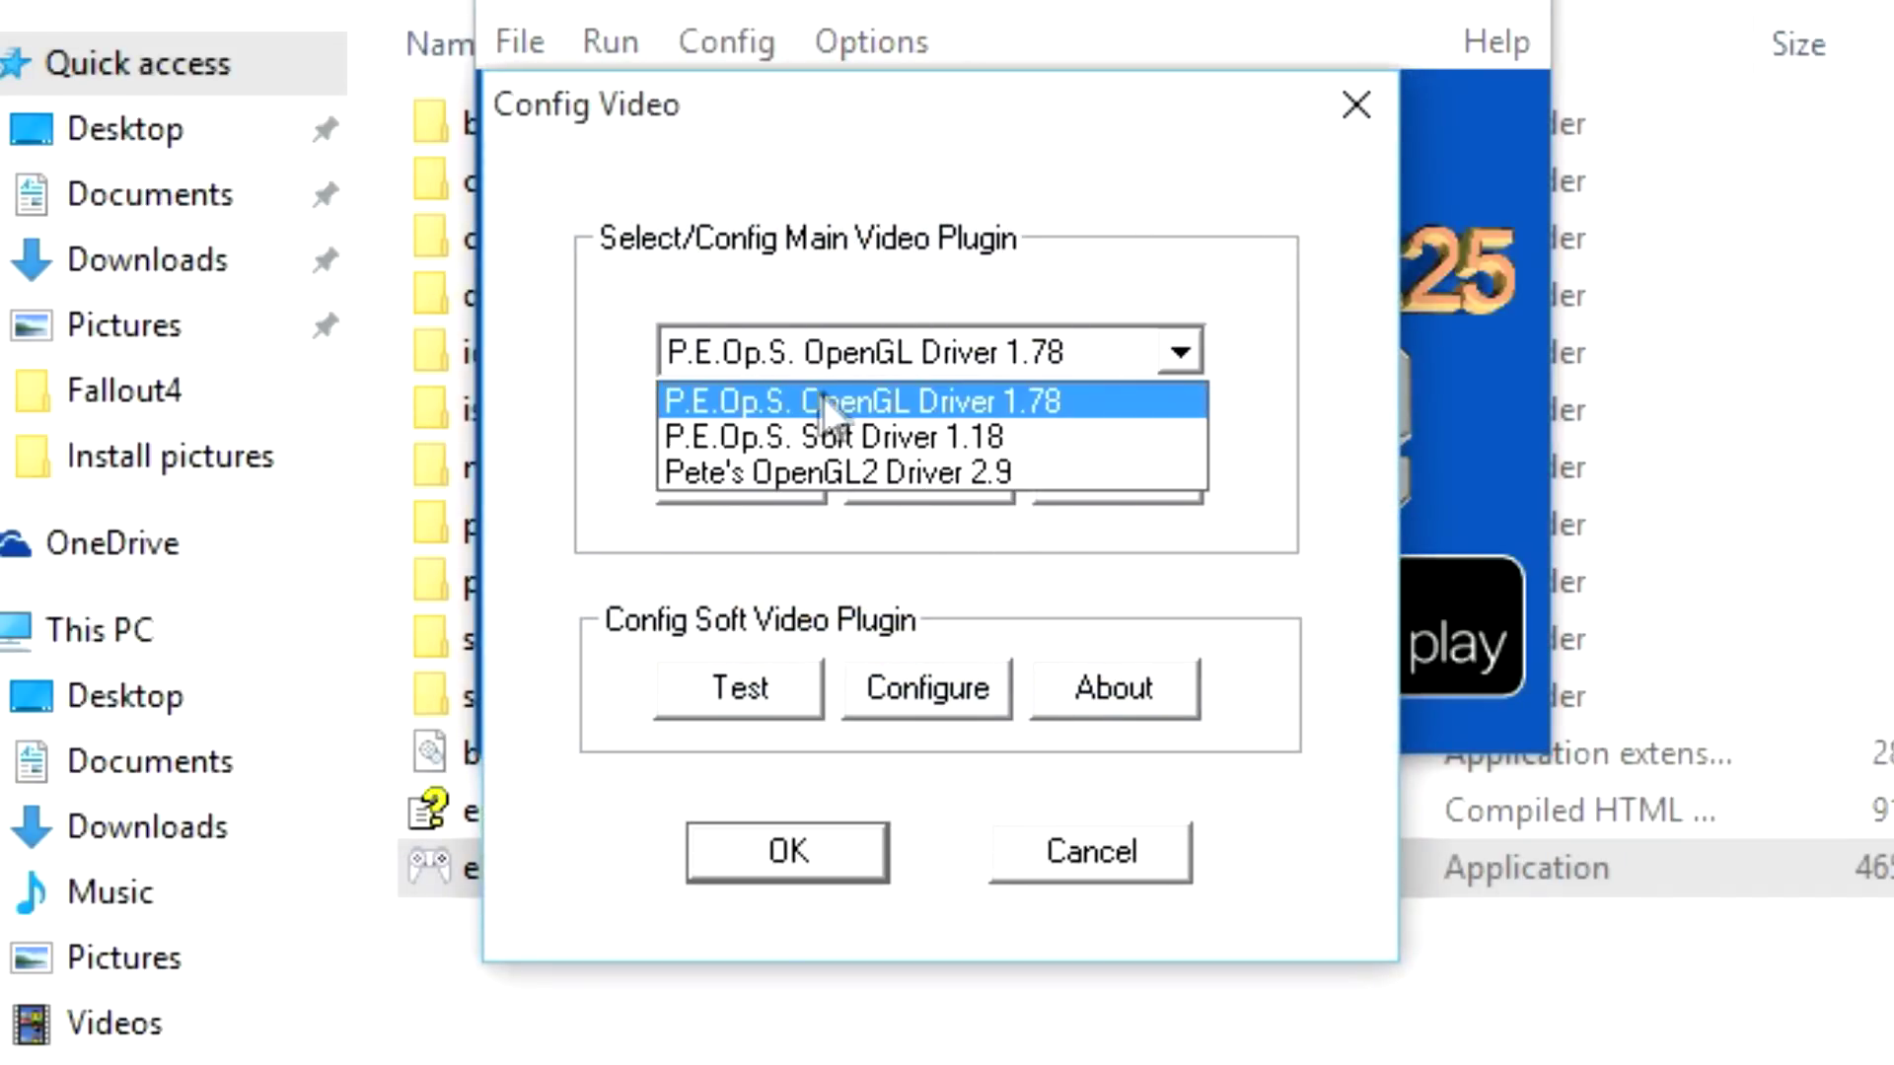
left_click(809, 401)
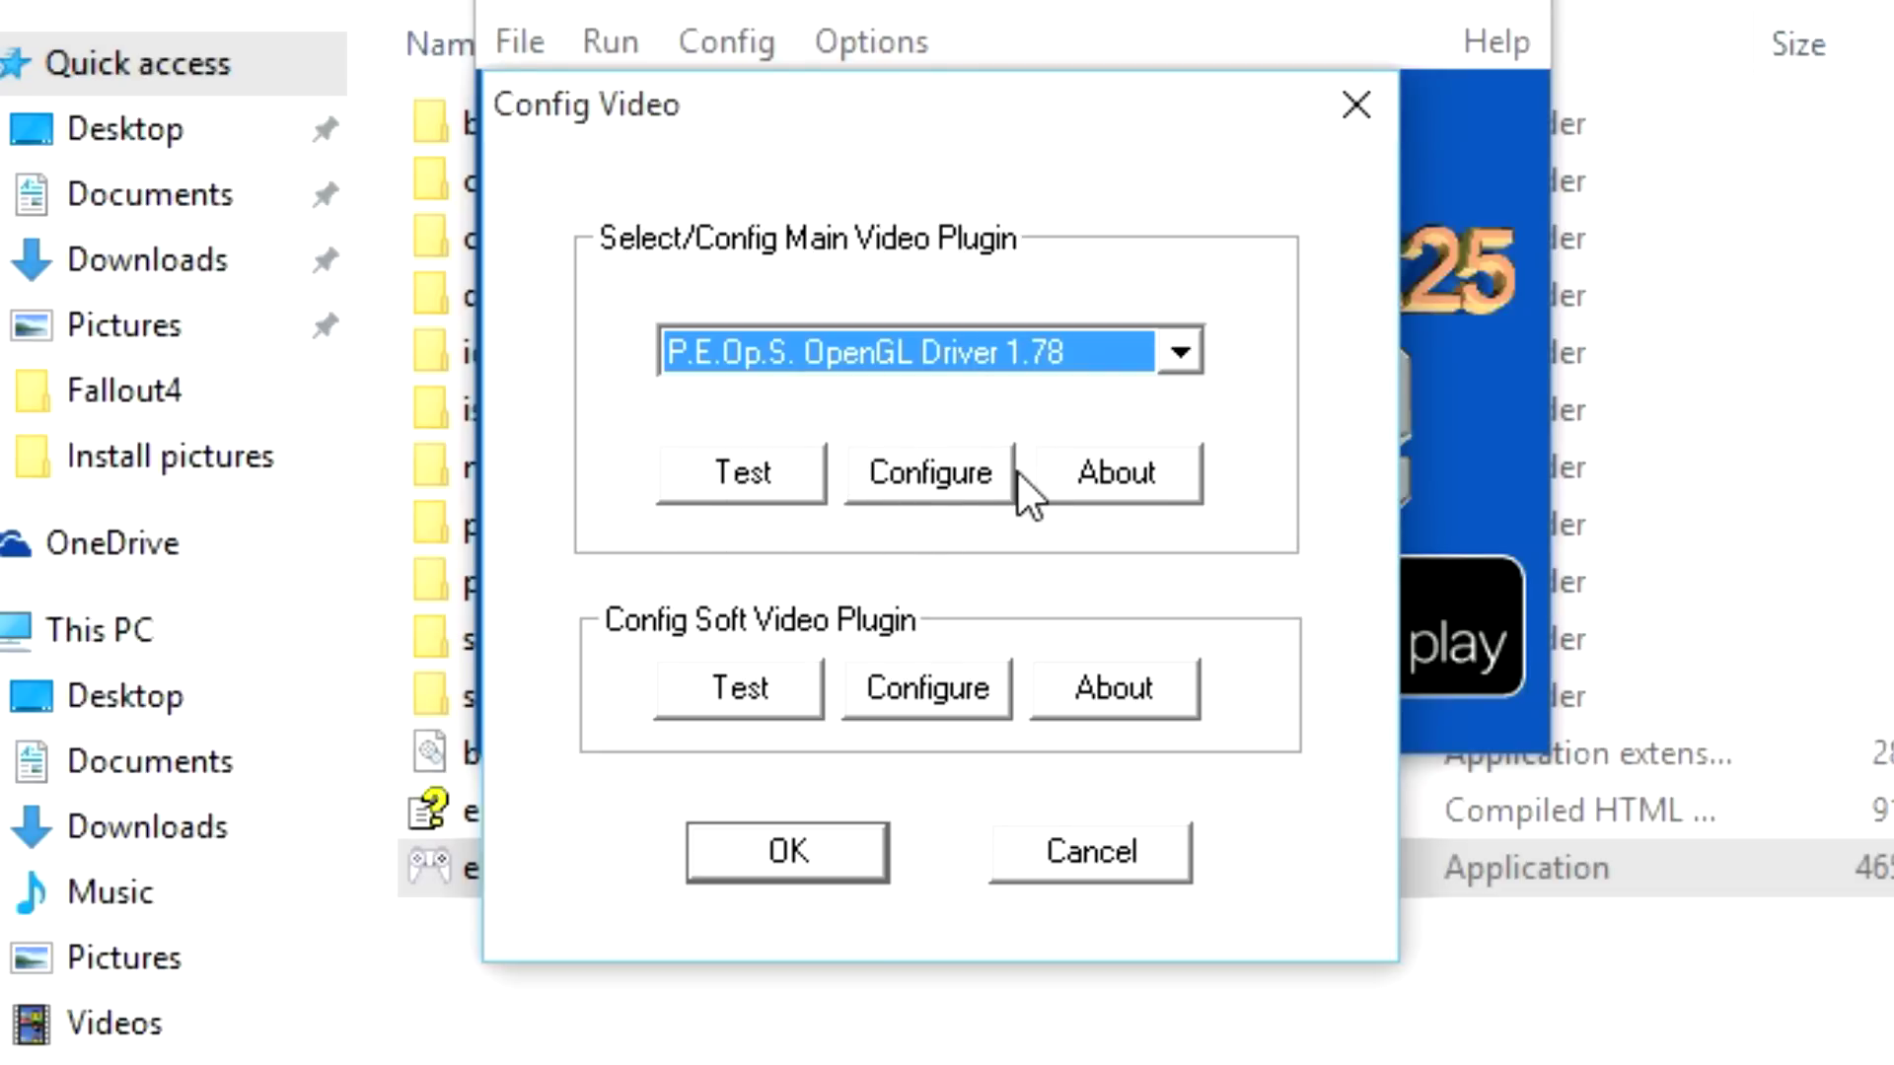
- Open the configuration of the P.E.Op.S. OpenGL plugin and apply its Nice default settings
left_click(985, 478)
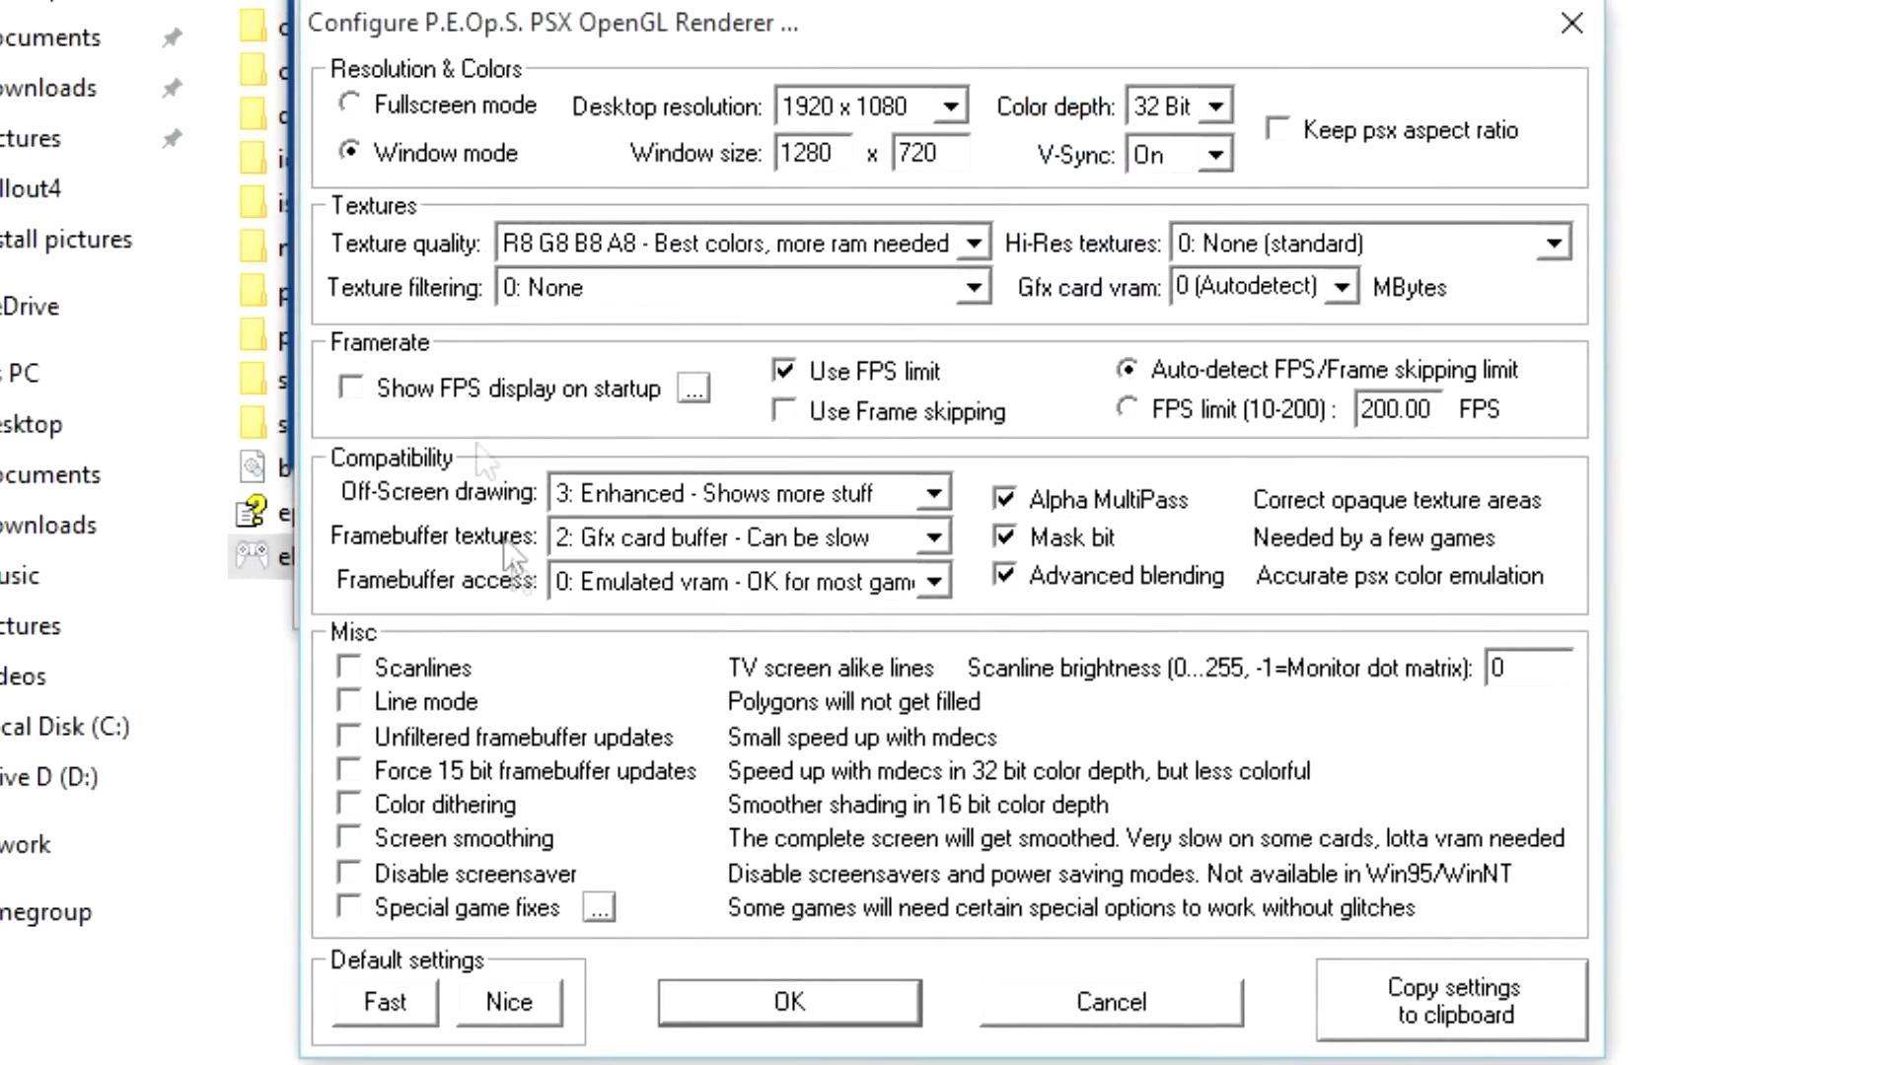
left_click(517, 1012)
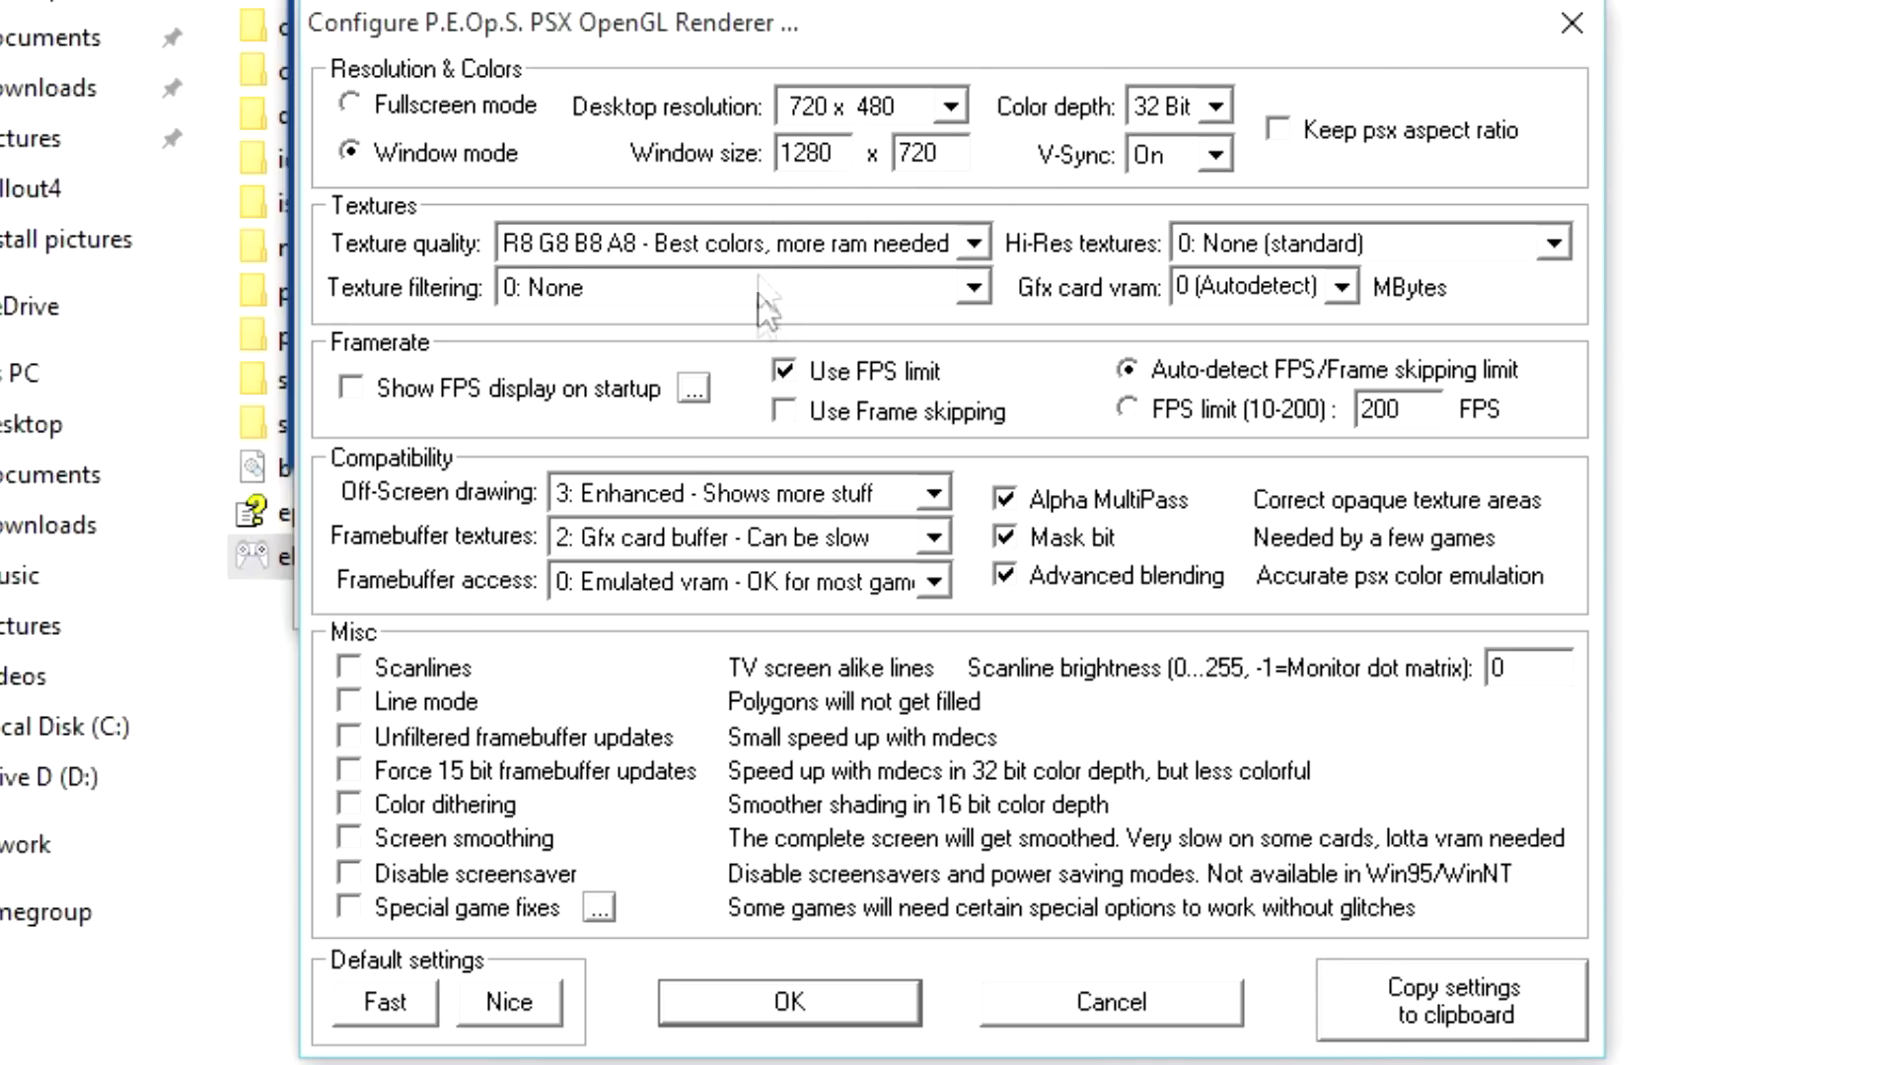
- Look through the available desktop resolutions and texture filtering modes, keeping texture filtering at 0: None
left_click(953, 109)
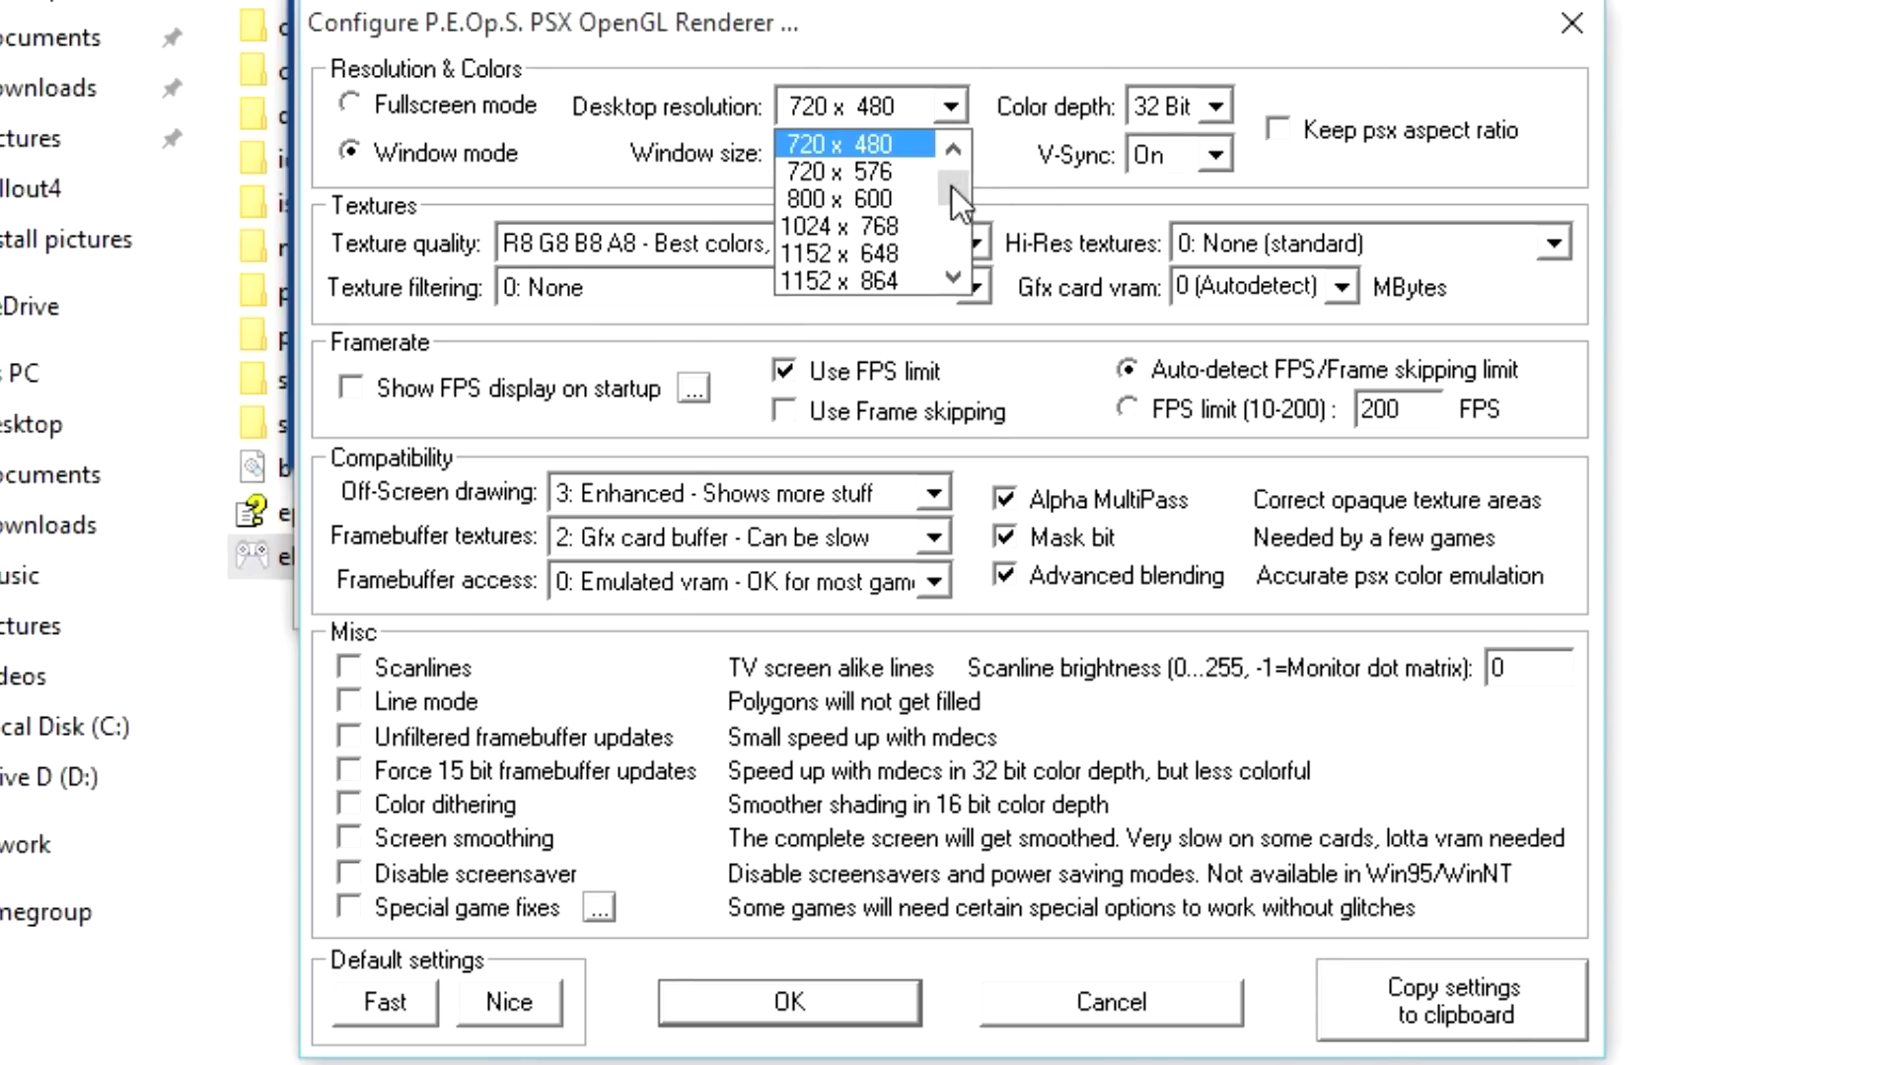
left_click_drag(951, 186, 949, 340)
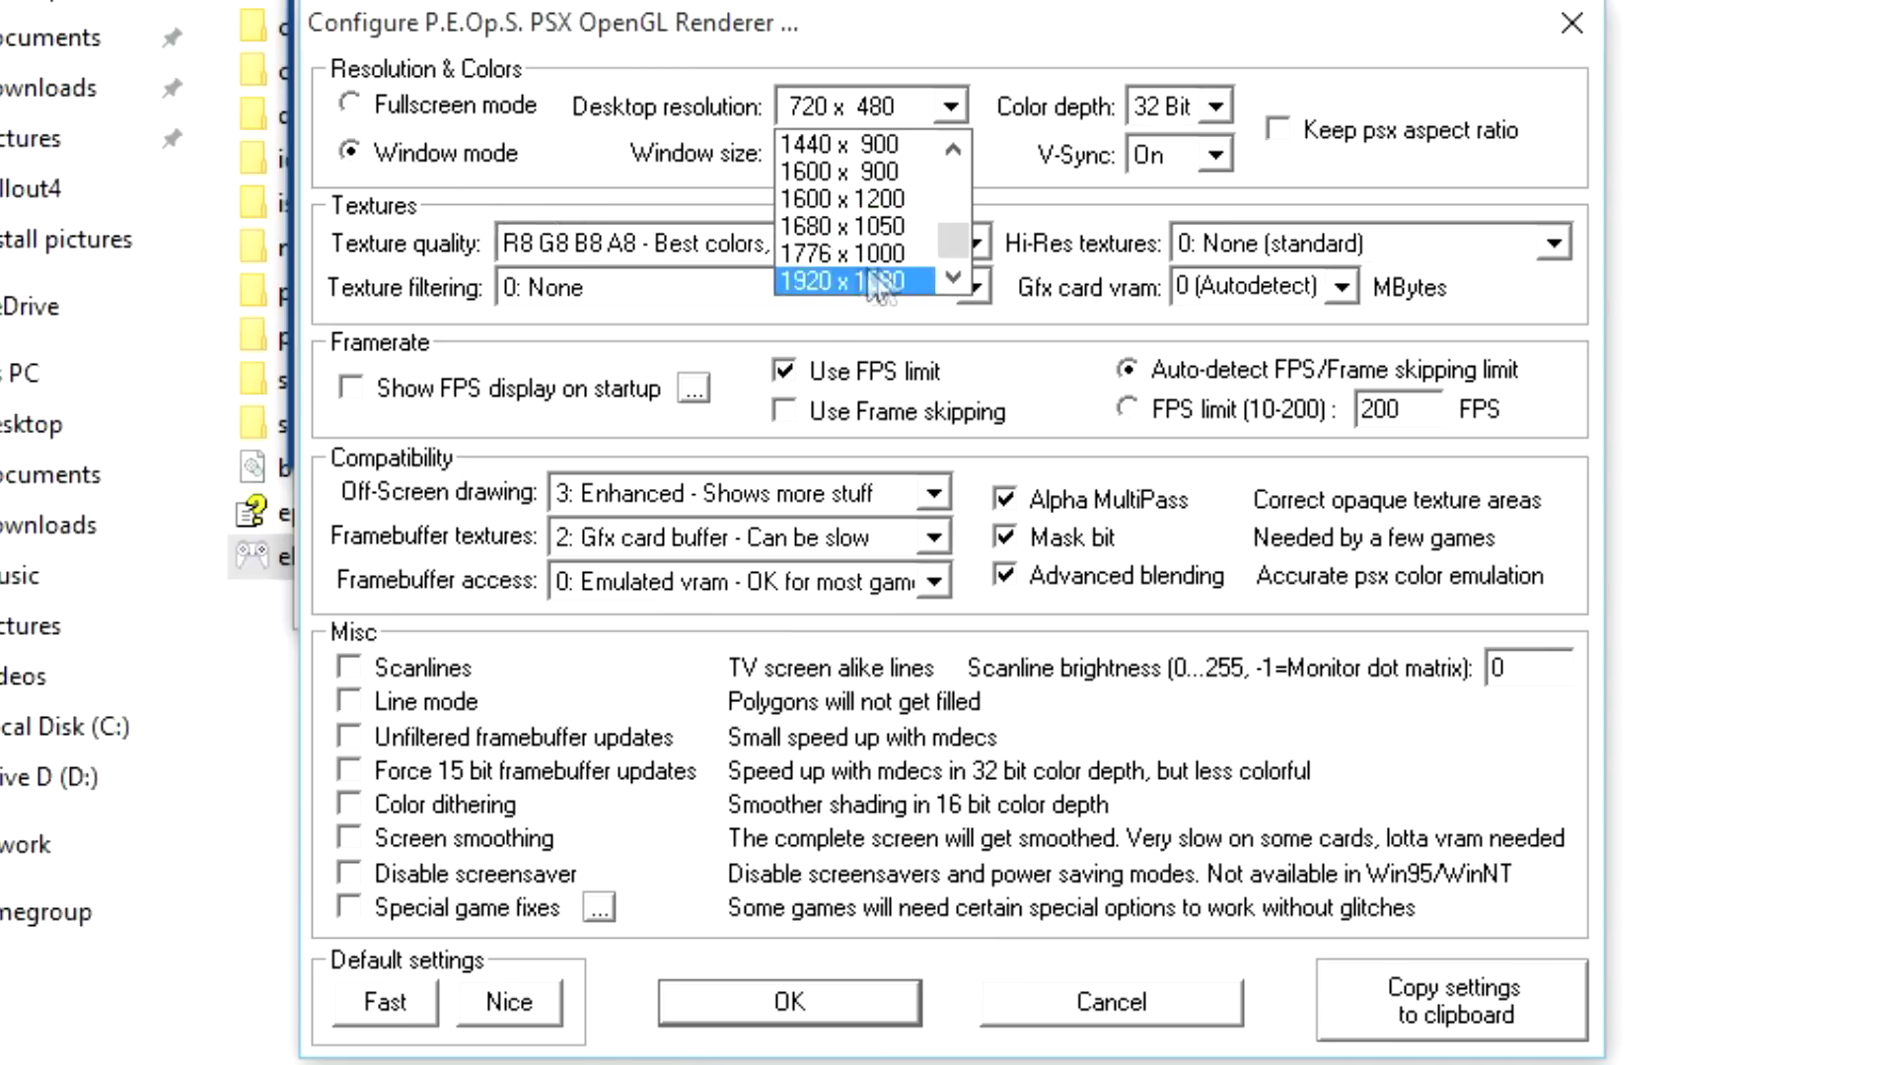
left_click(1013, 169)
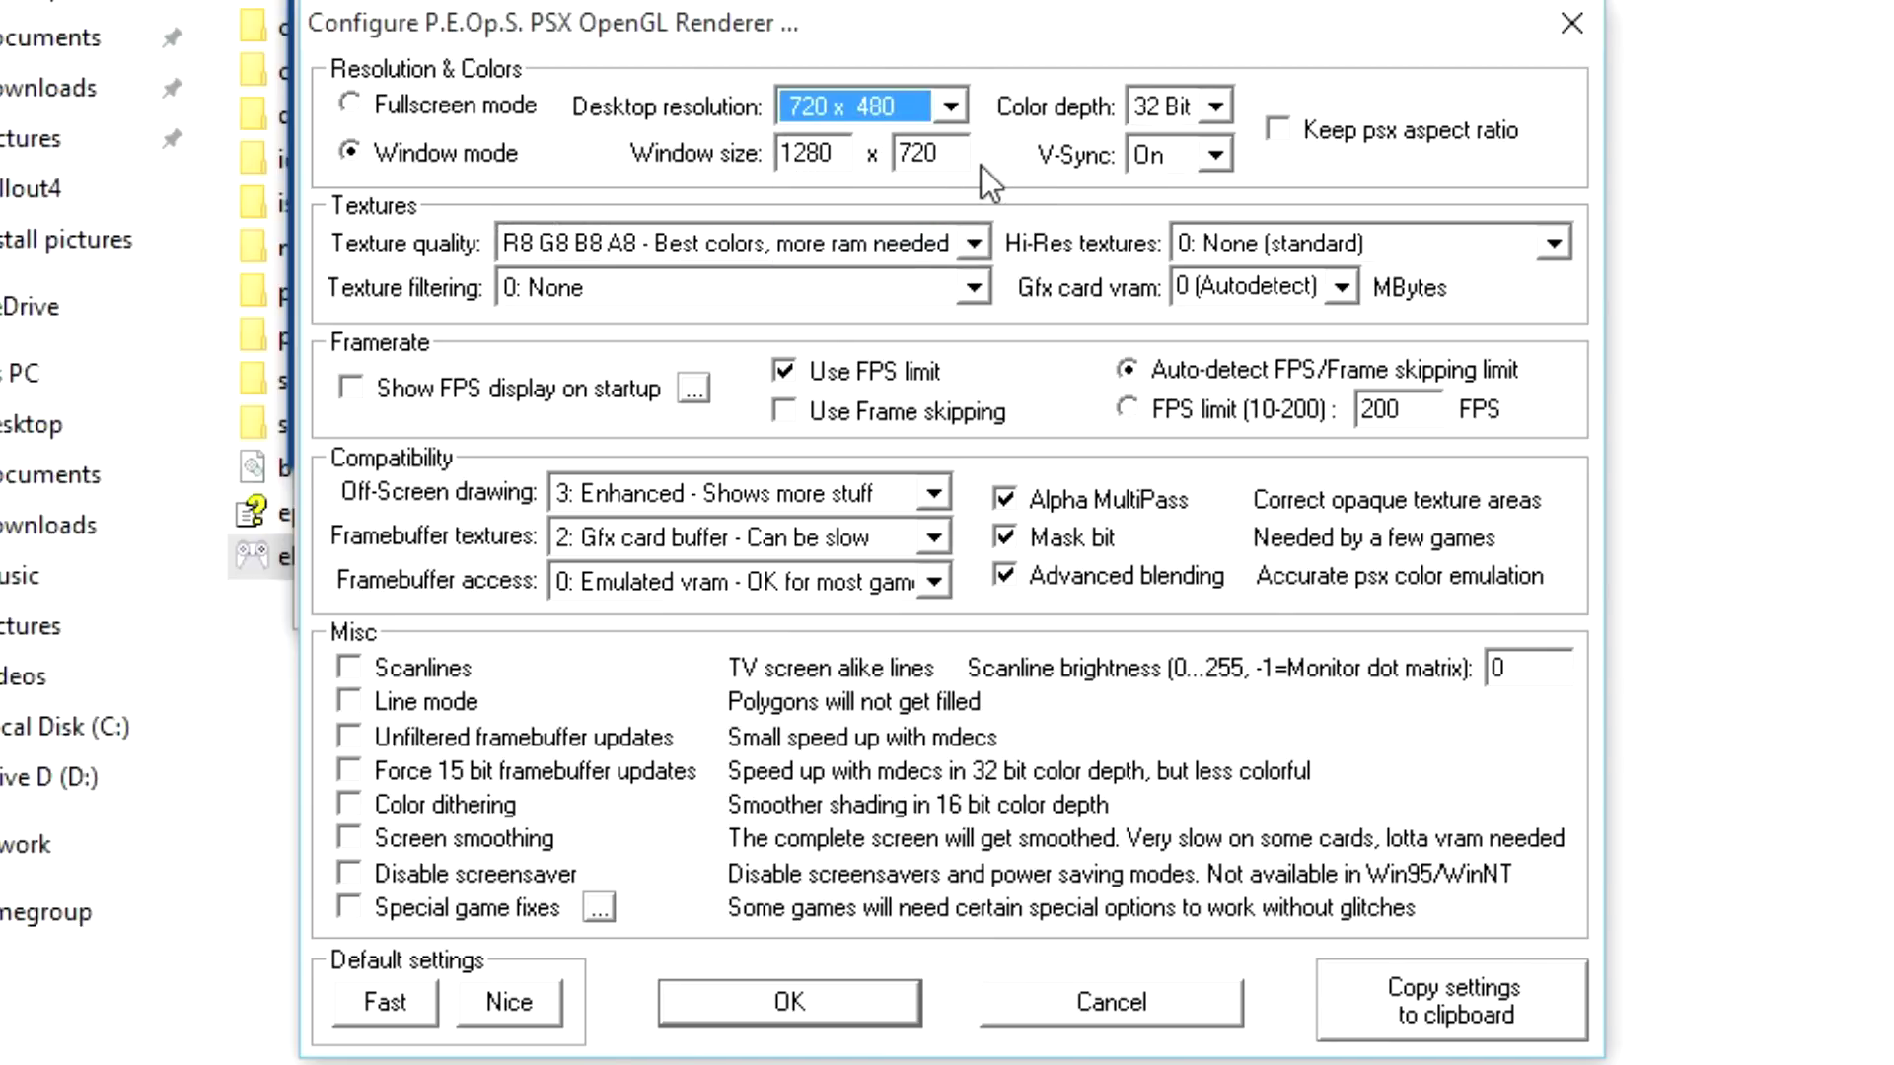
left_click(590, 284)
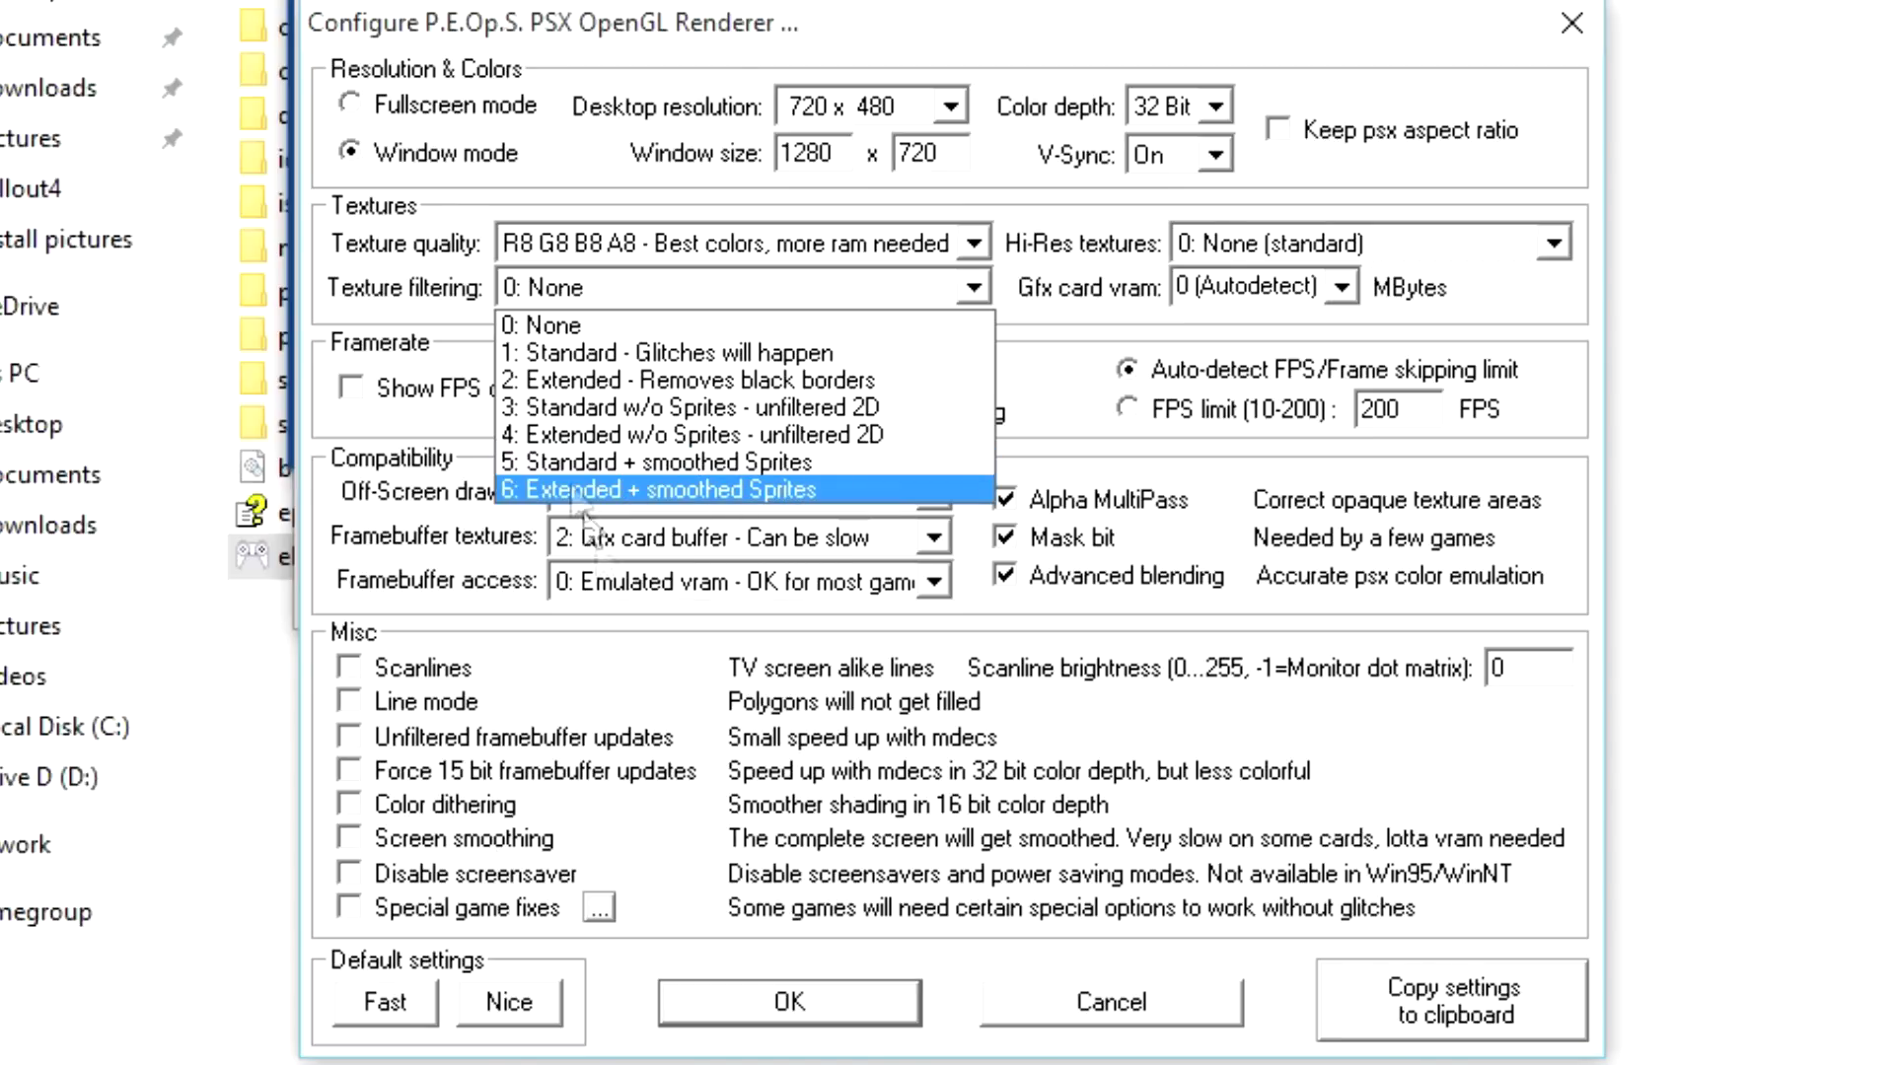
left_click(546, 323)
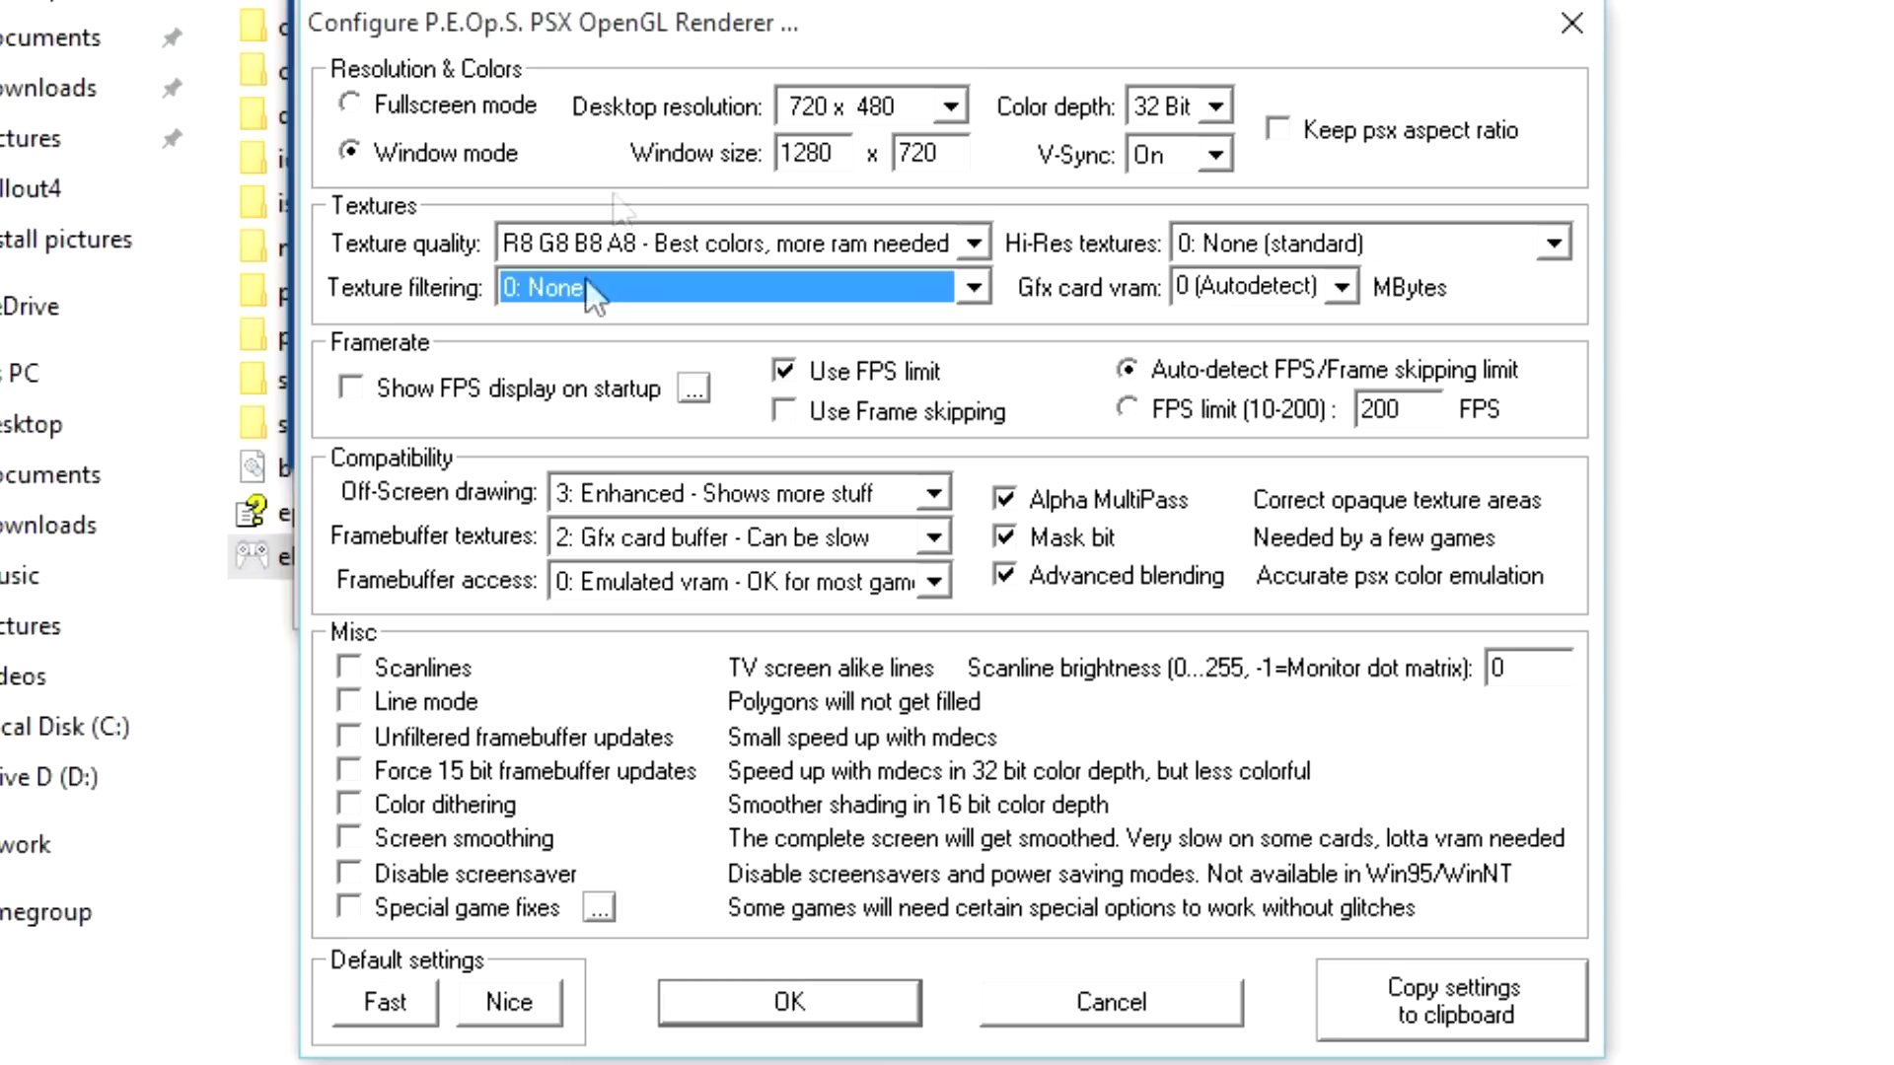
- Accept the OpenGL renderer settings and confirm the video plugin configuration
left_click(949, 104)
left_click(949, 104)
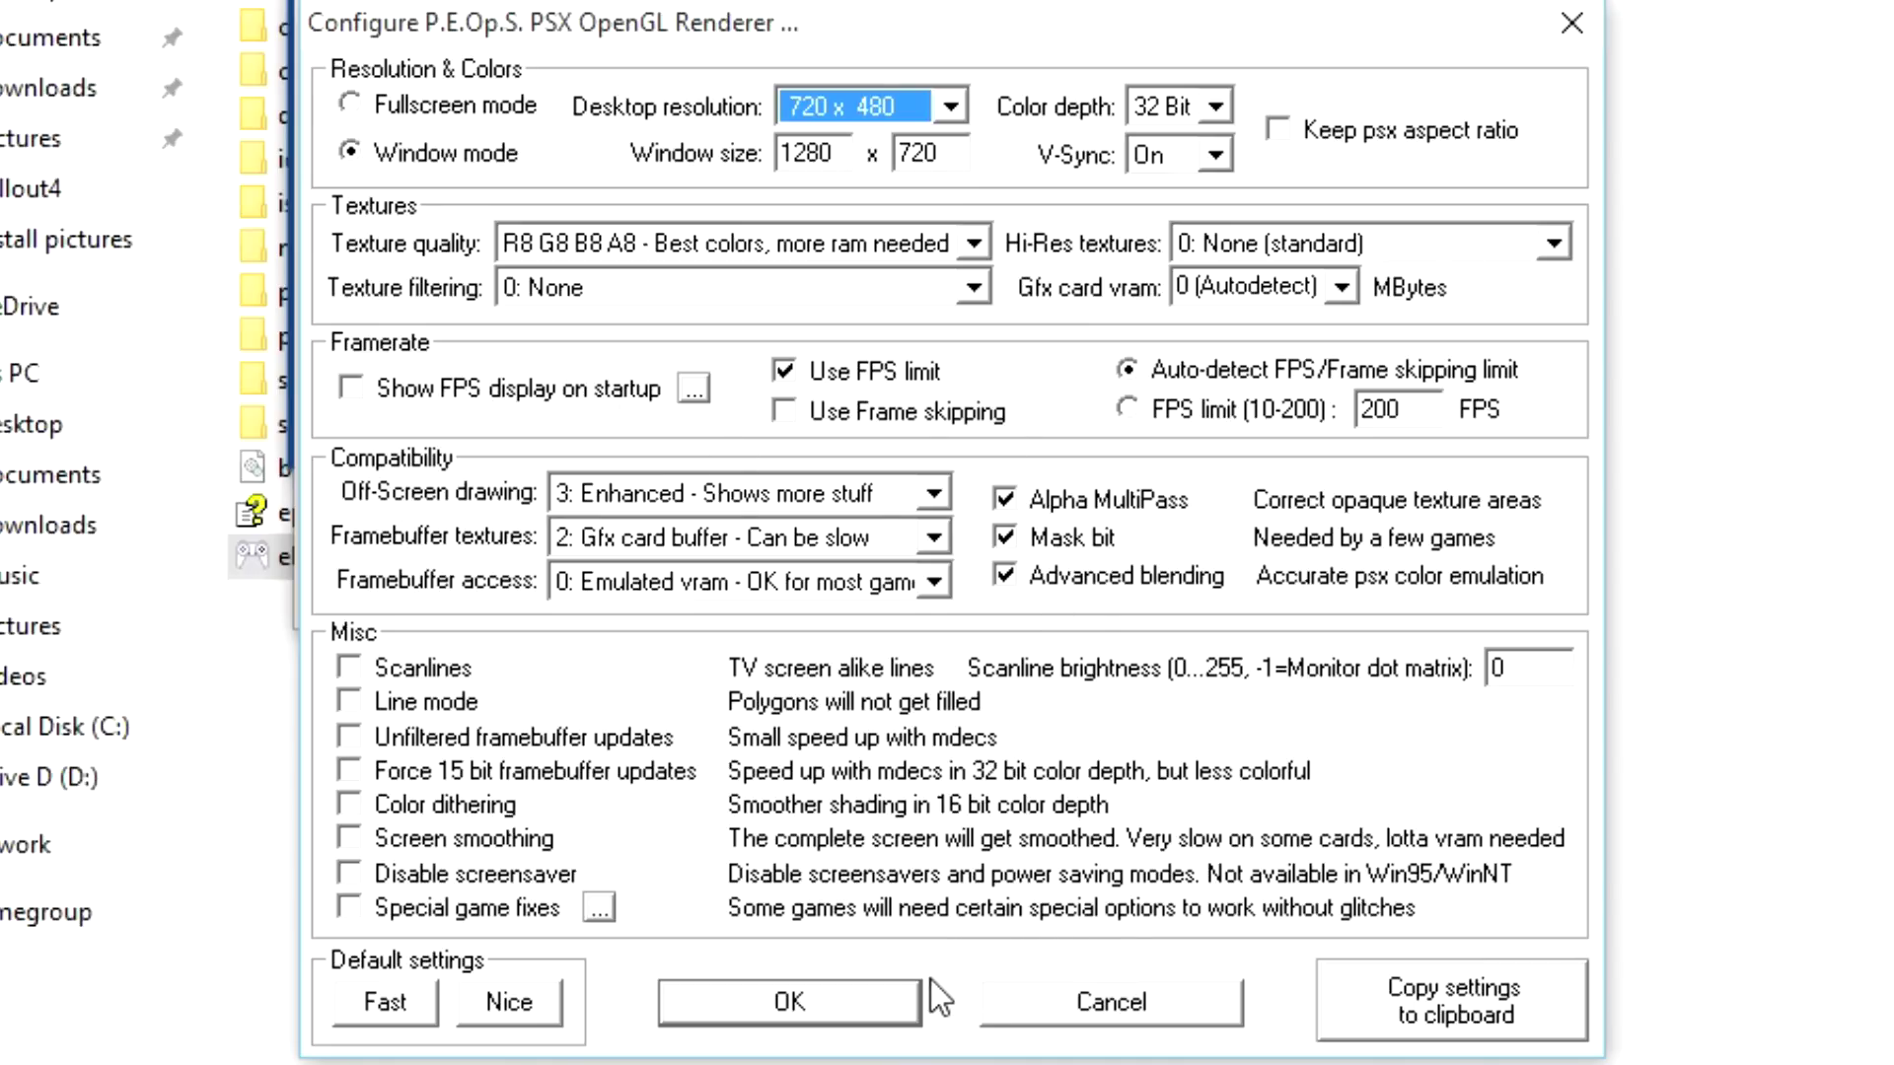
left_click(898, 1012)
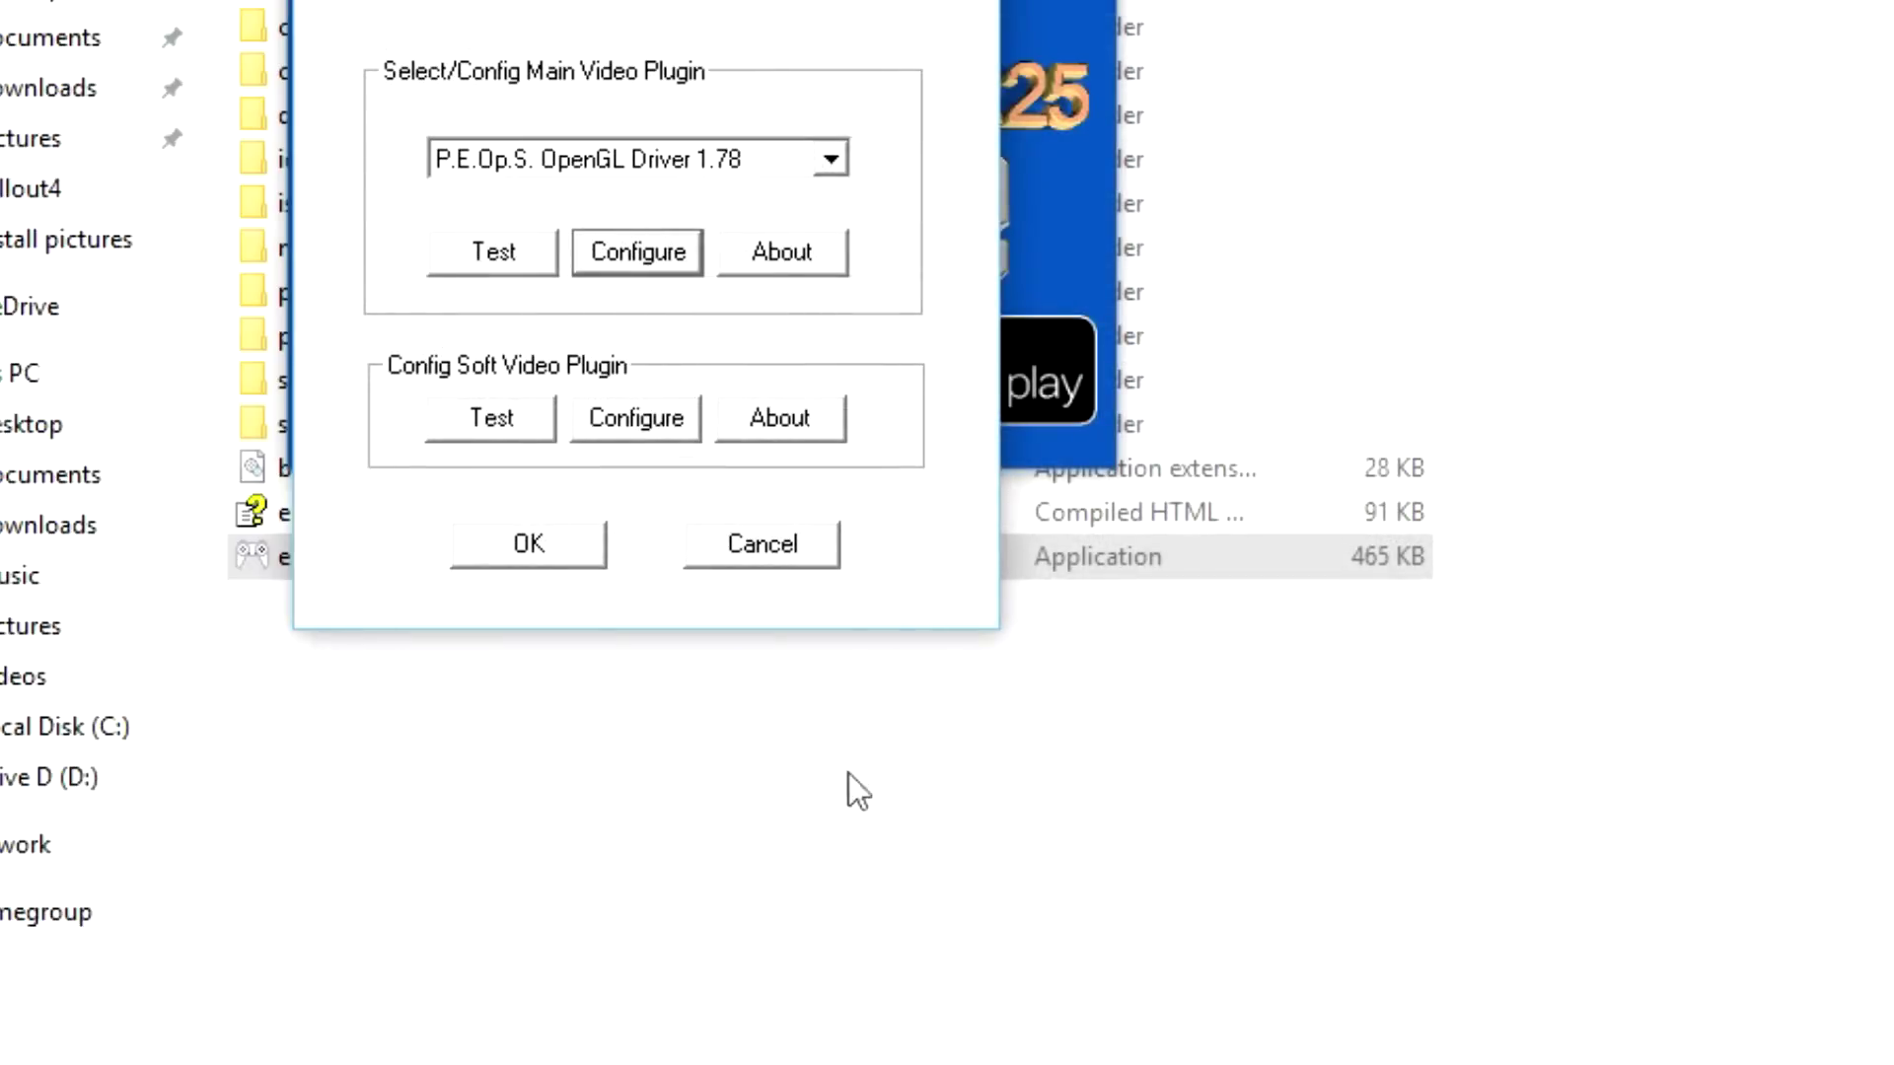
left_click(559, 562)
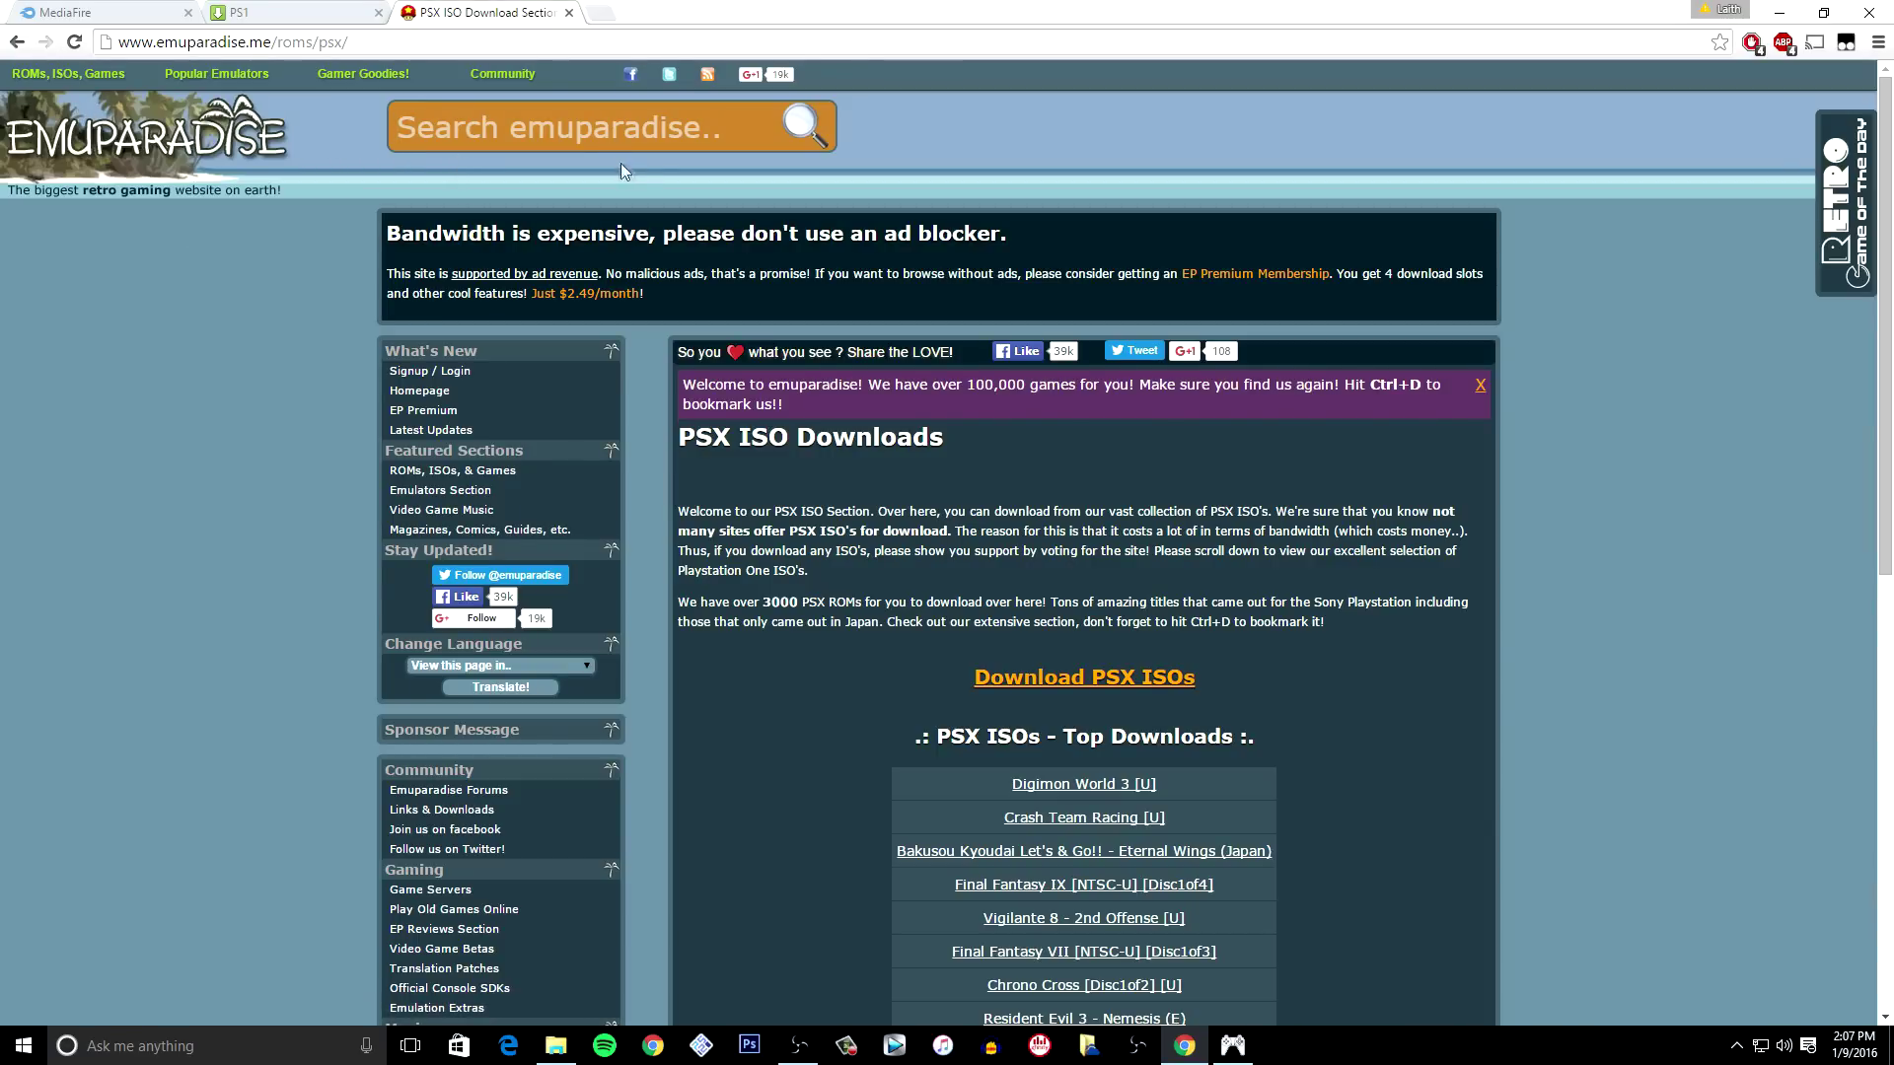
- On the Emuparadise PSX ISO page in the browser, search the site for "tomb raider"
scroll(986, 715, "down", 2)
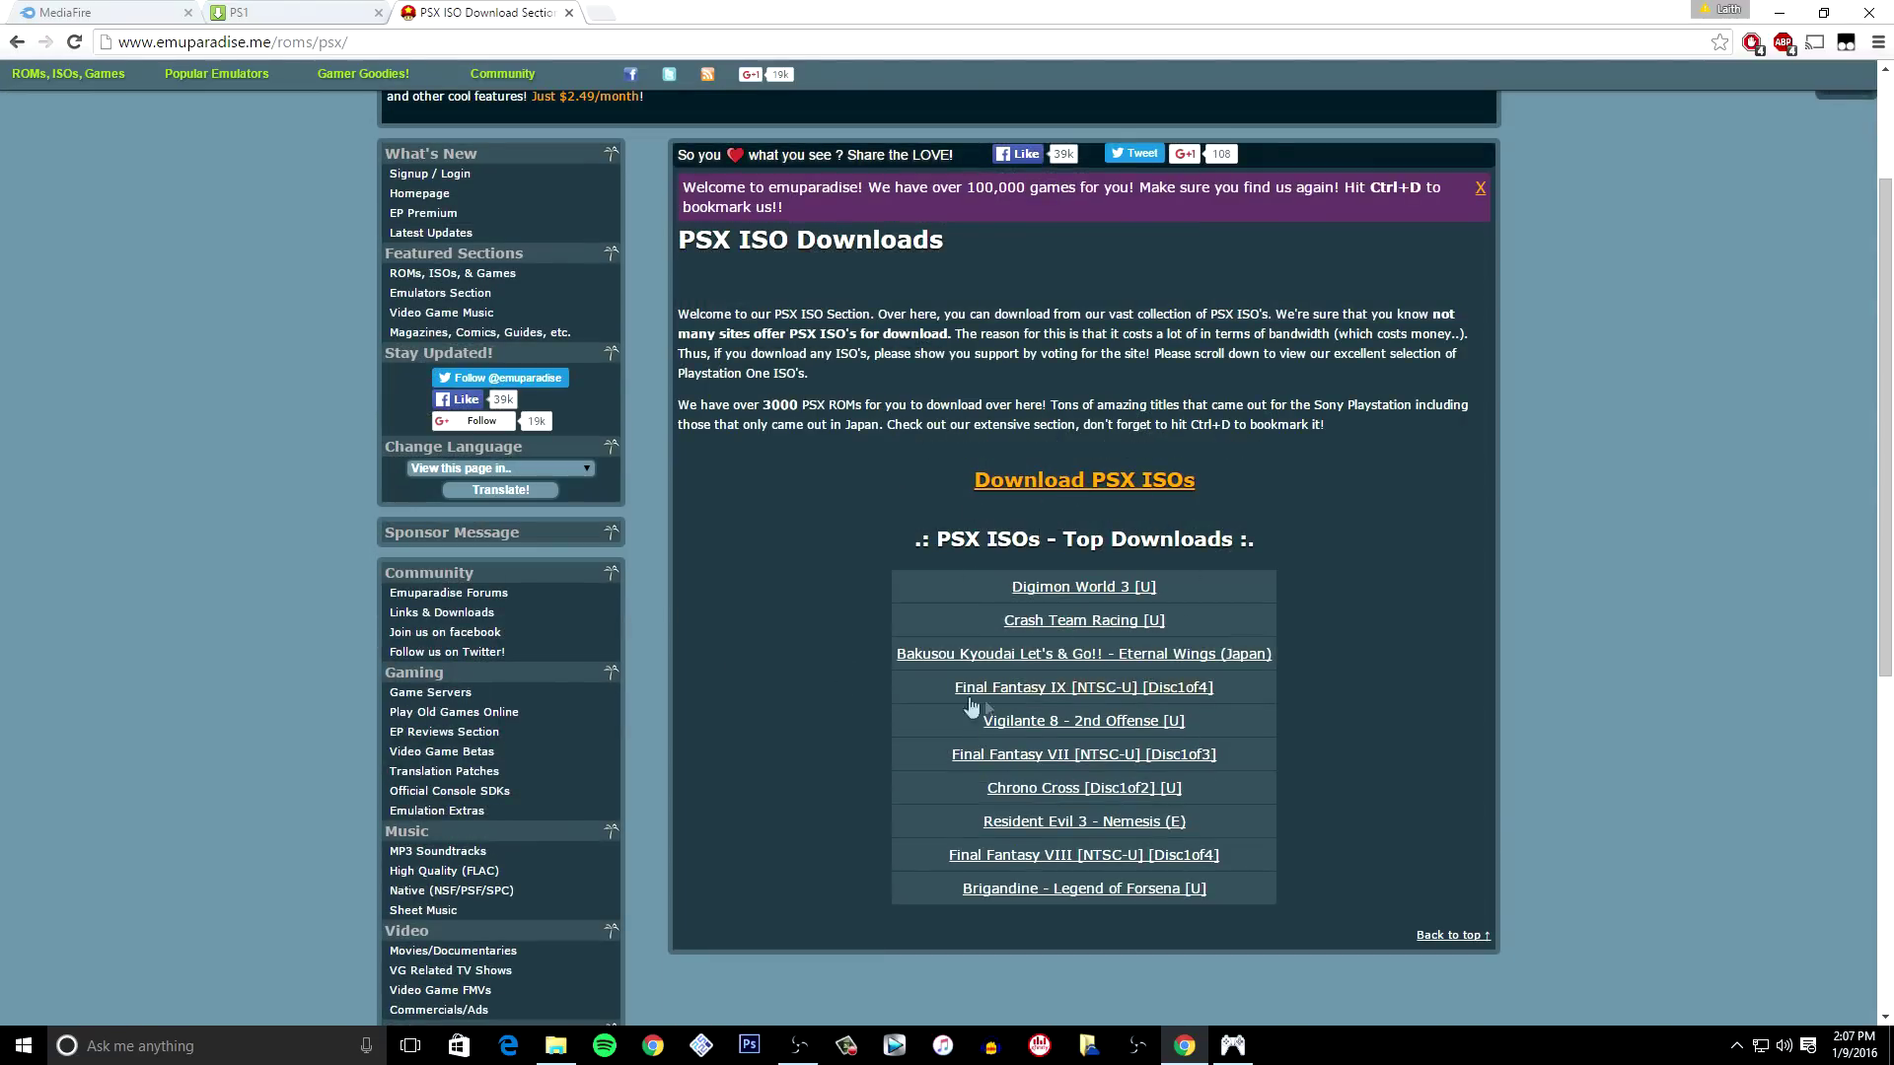
scroll(572, 397, "up", 2)
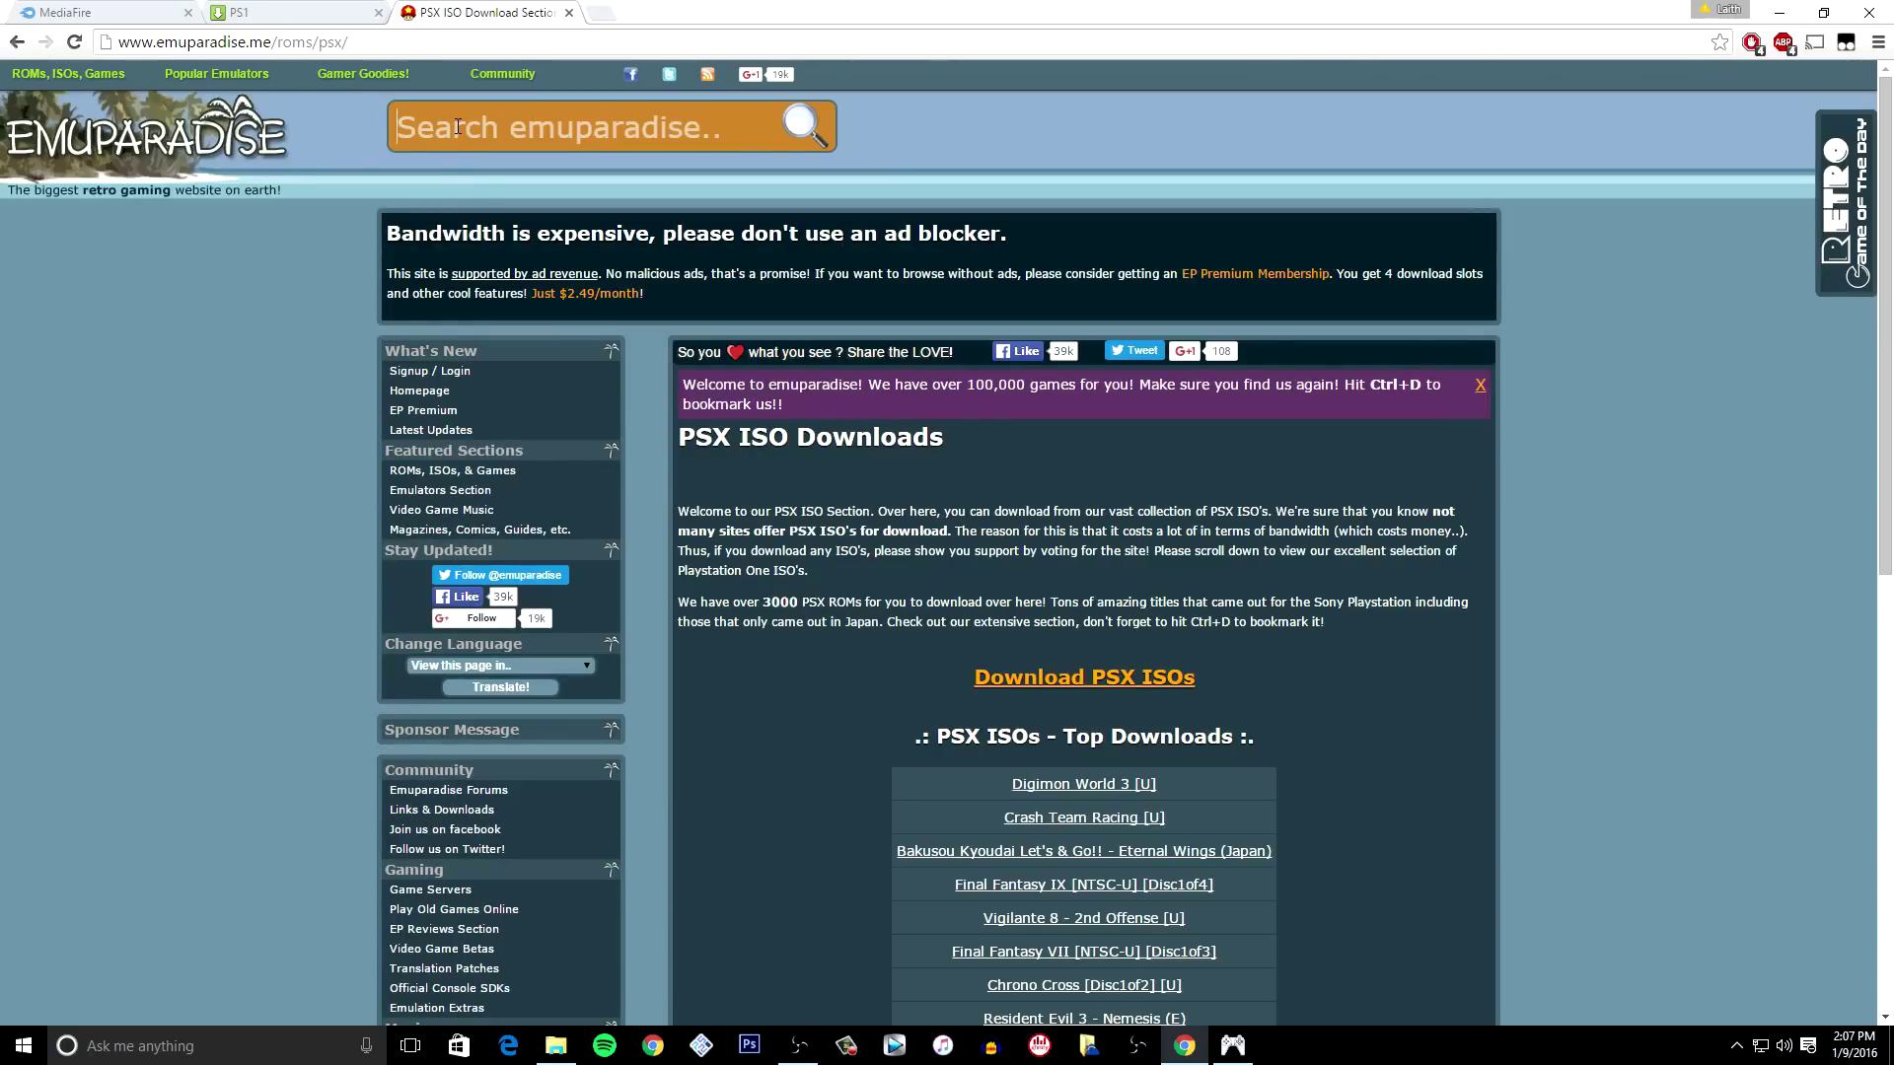
left_click(458, 126)
type("tomb ra")
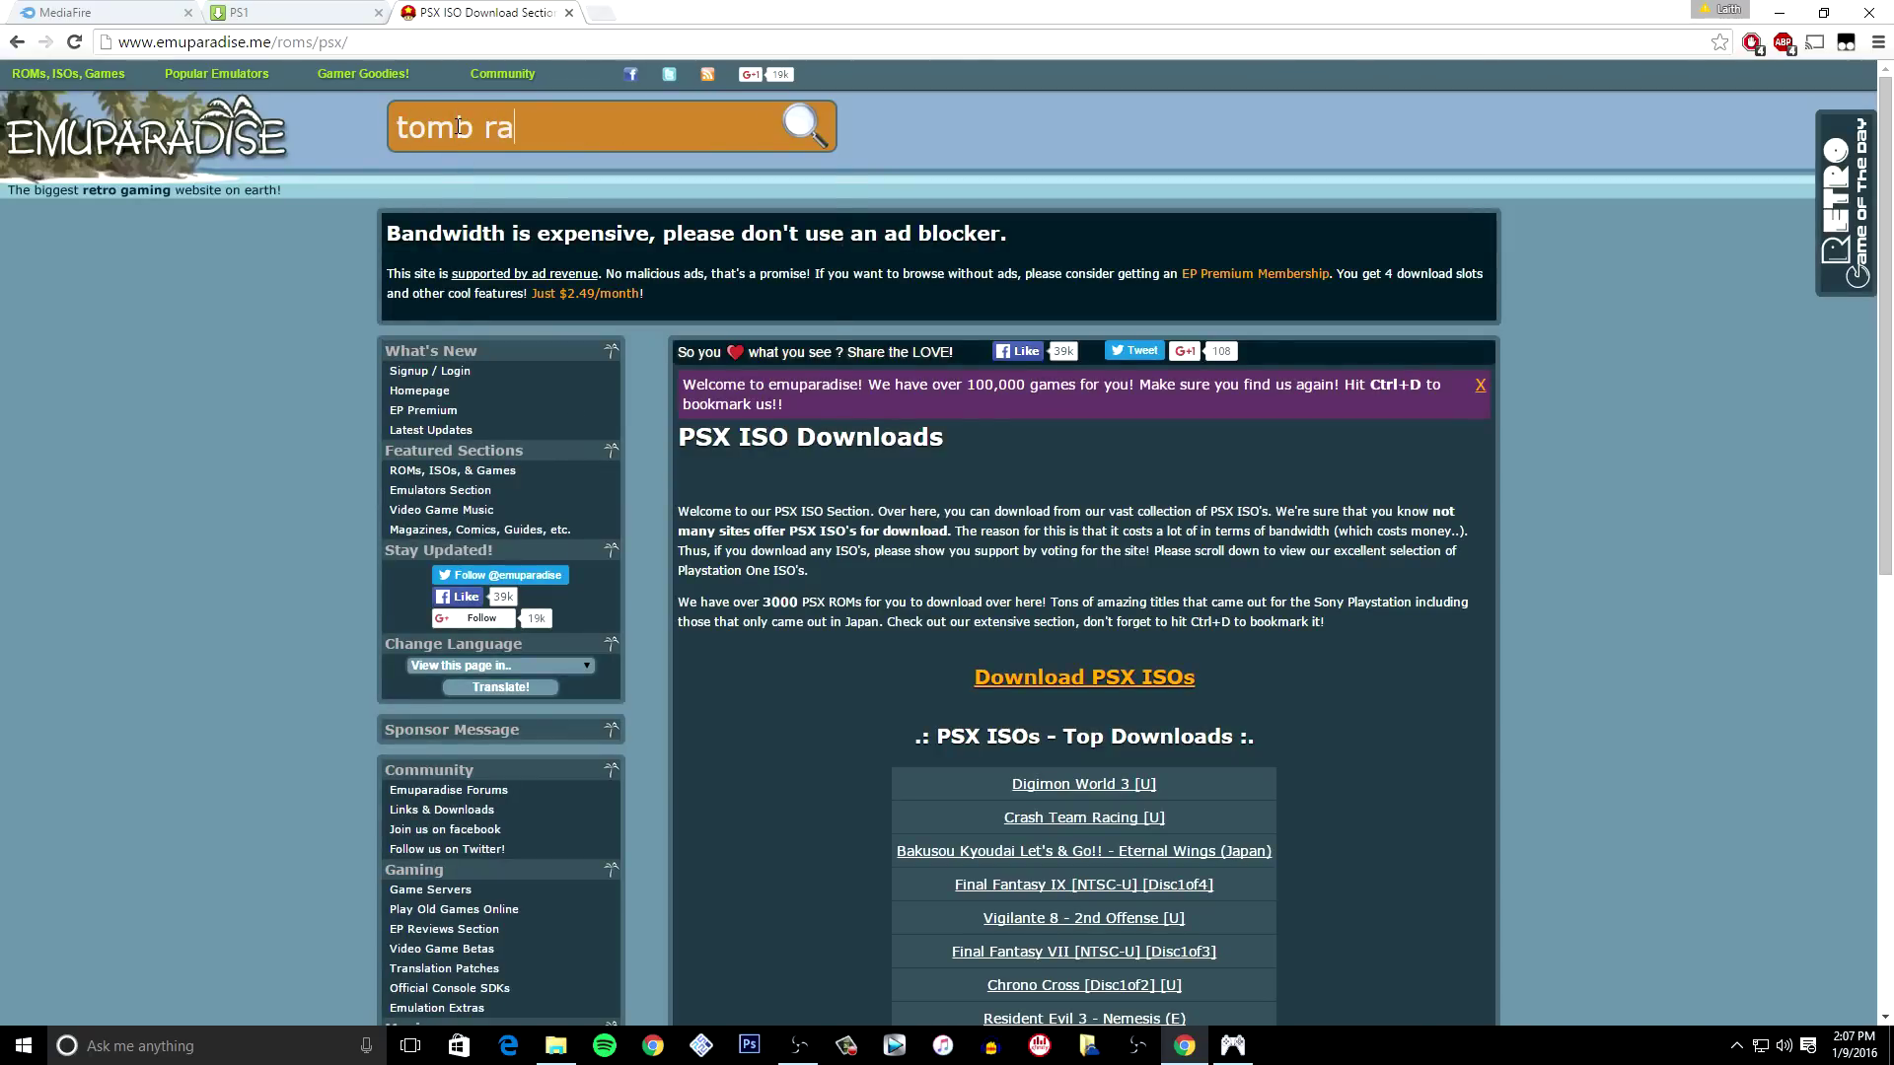
type("ider")
key("Return")
- Find the Sony Playstation version of Tomb Raider 4 - The Last Revelation [U] ISO in the results and open its page
scroll(435, 550, "down", 5)
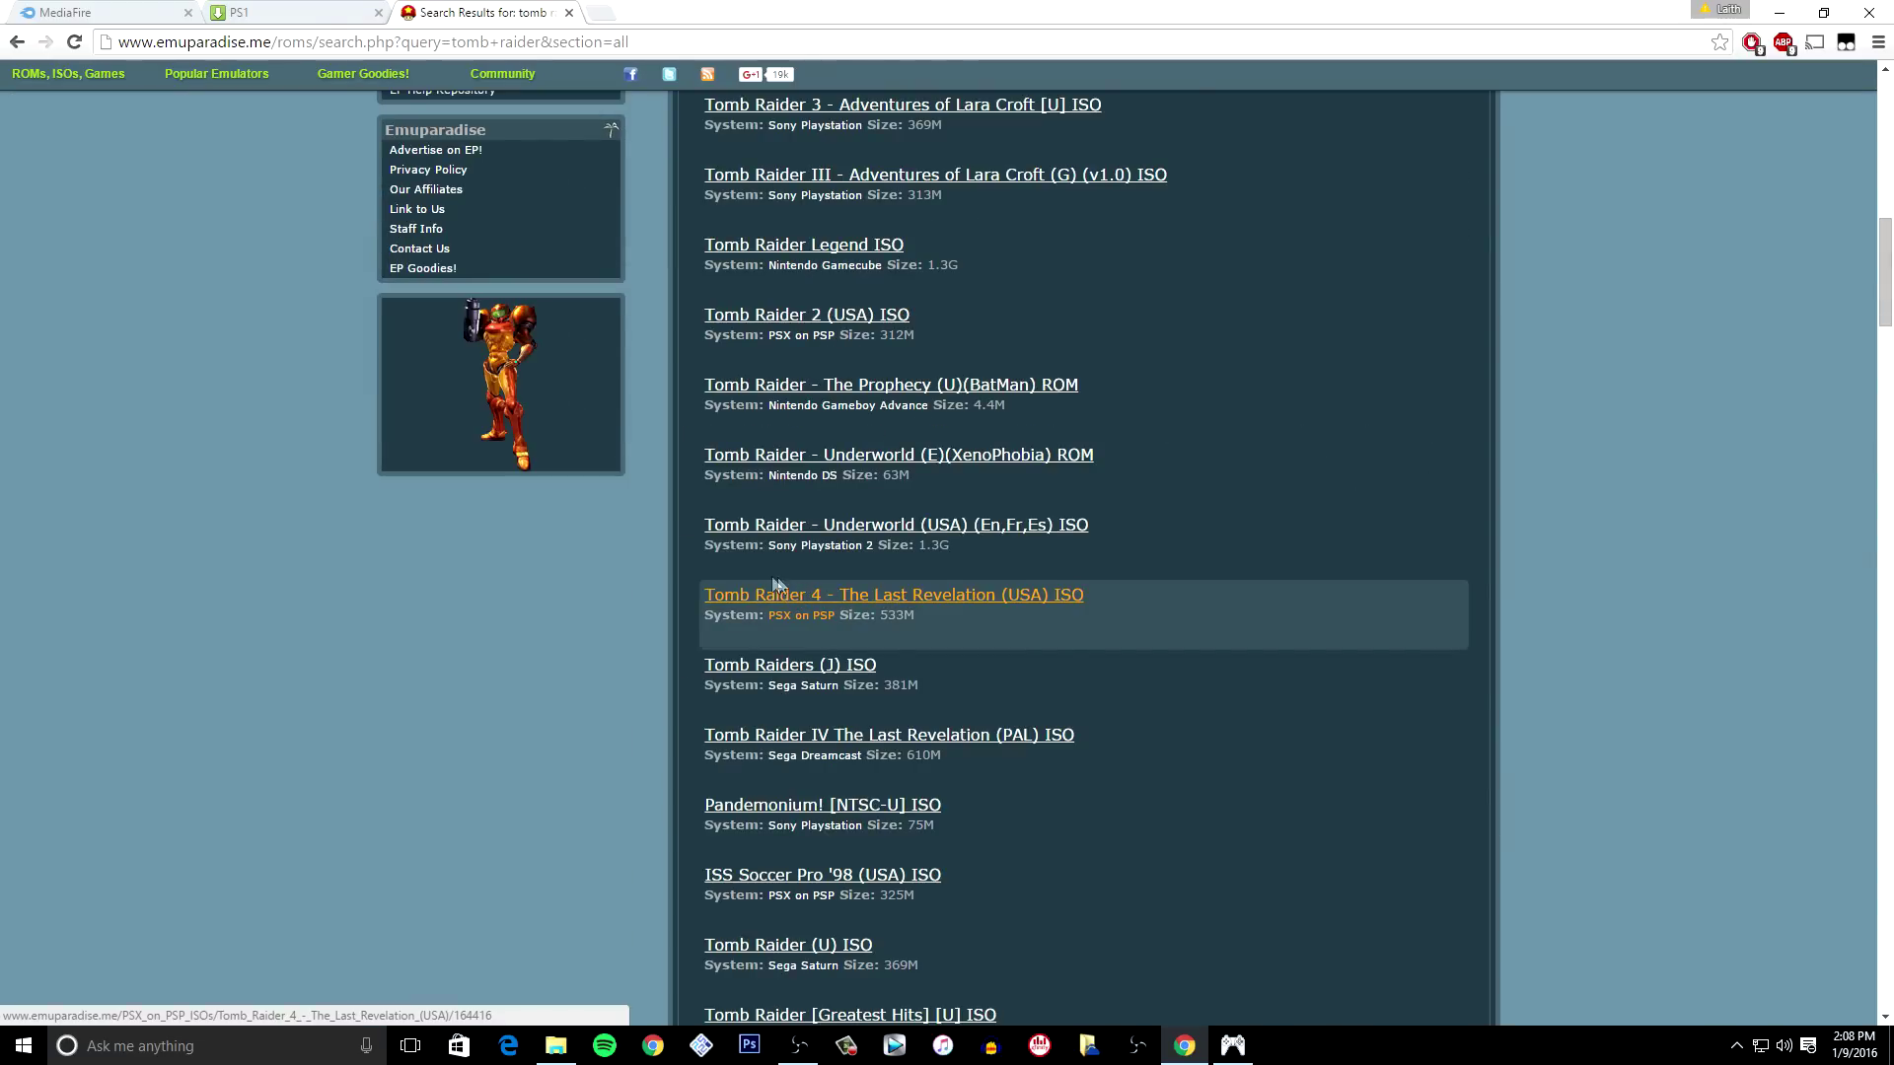
scroll(779, 414, "up", 7)
scroll(795, 489, "down", 10)
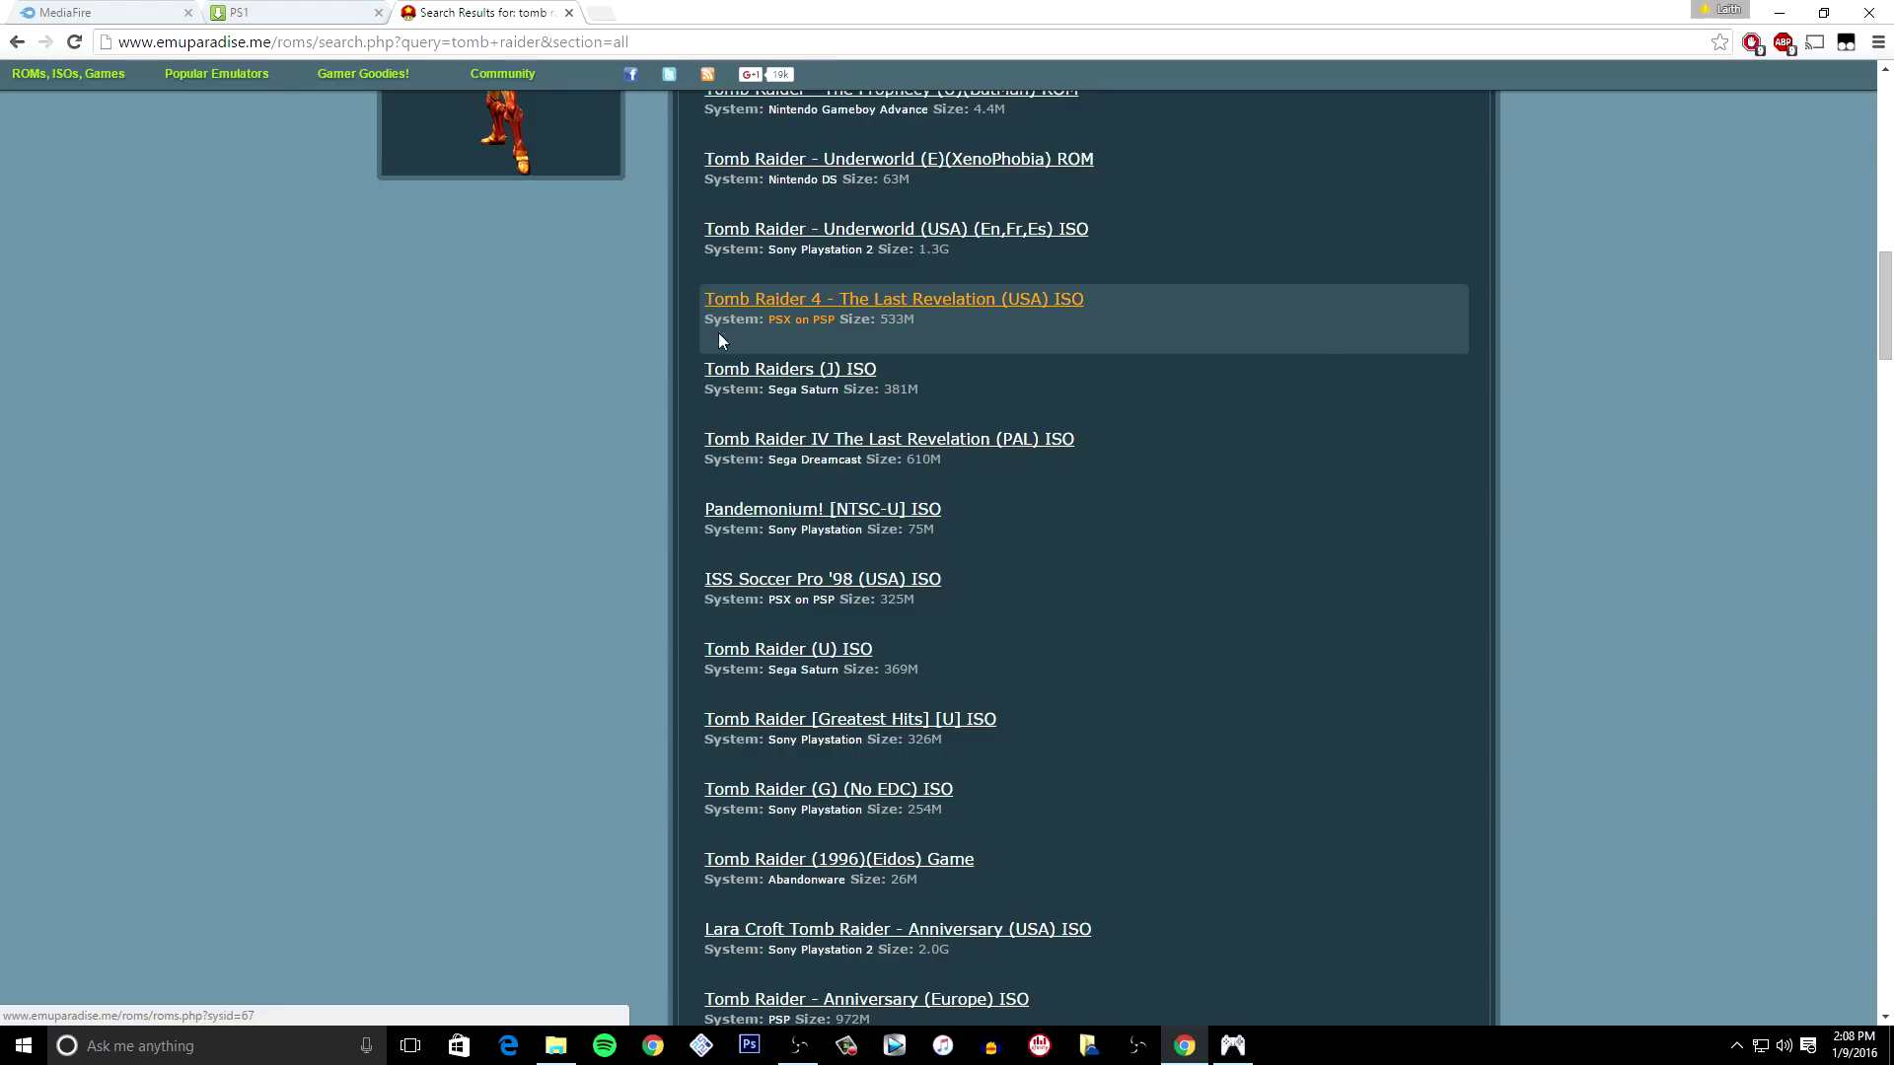
scroll(629, 337, "up", 2)
scroll(629, 337, "up", 3)
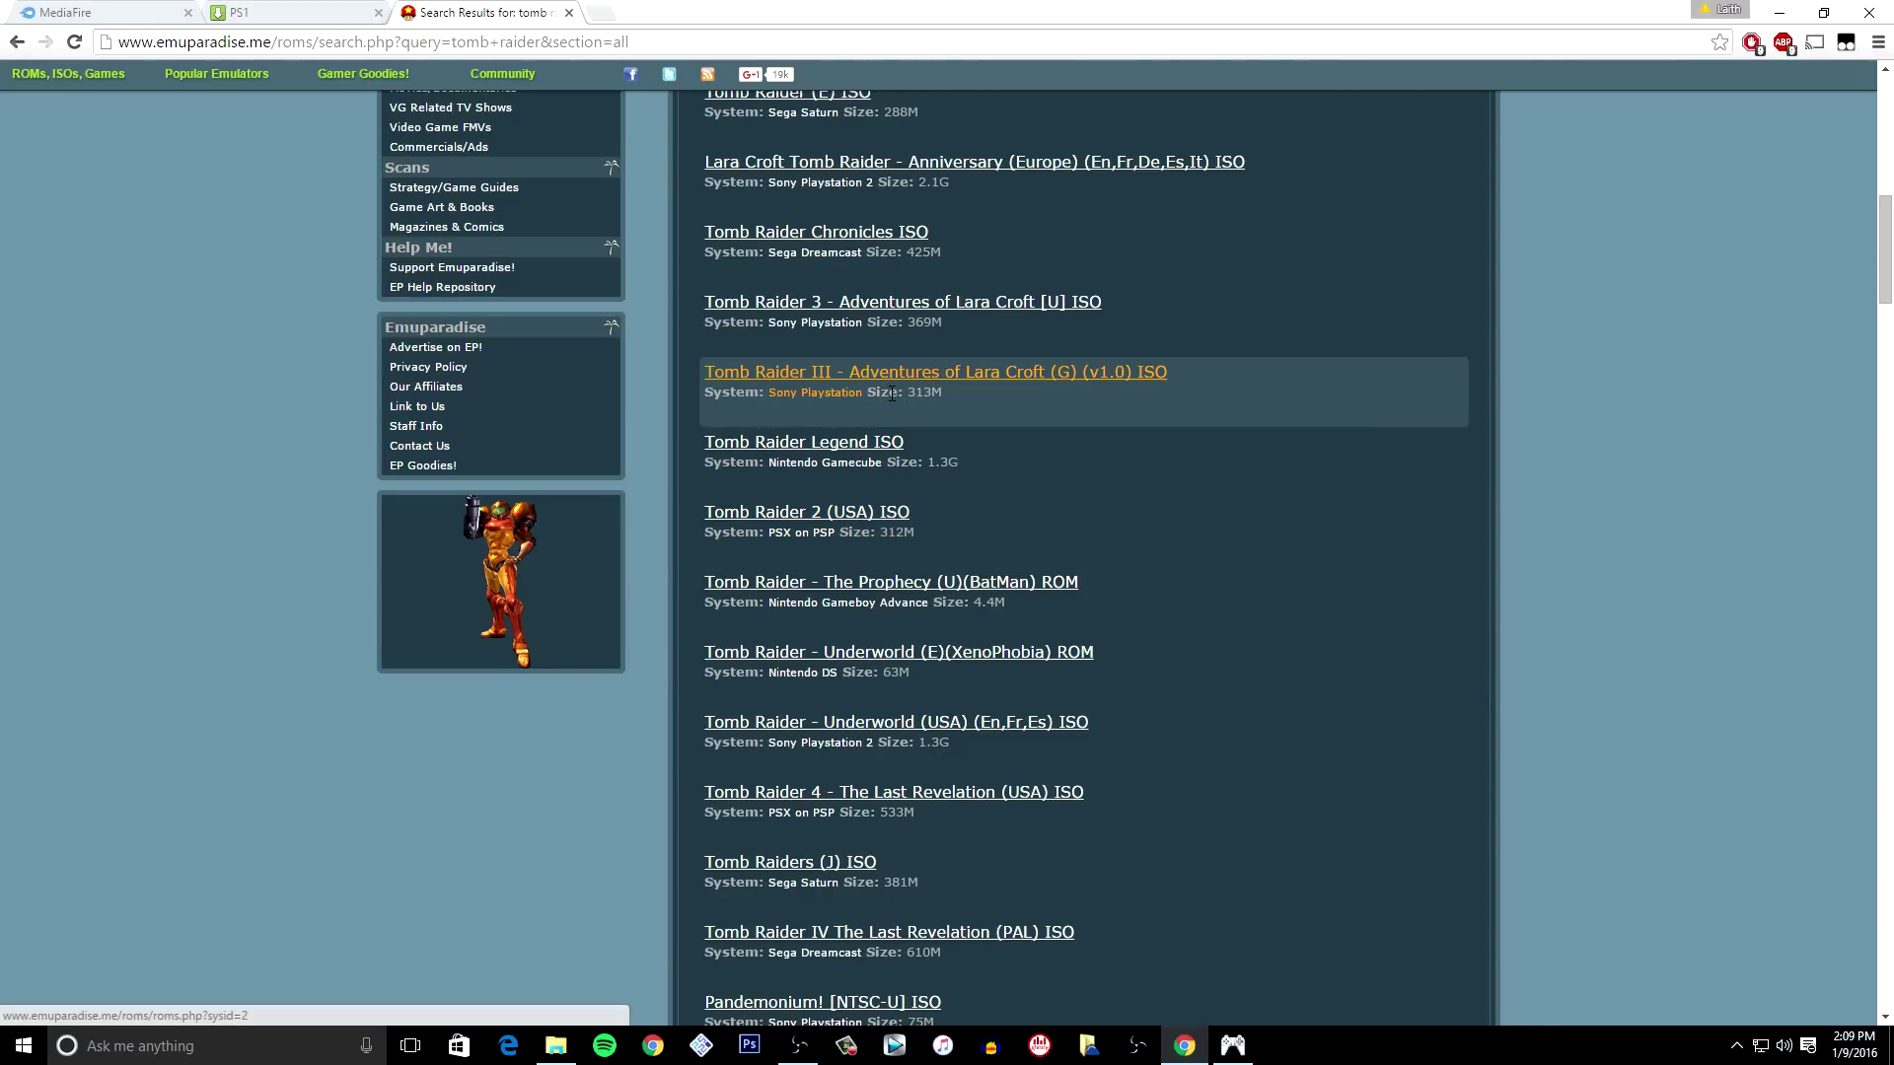
scroll(731, 639, "down", 20)
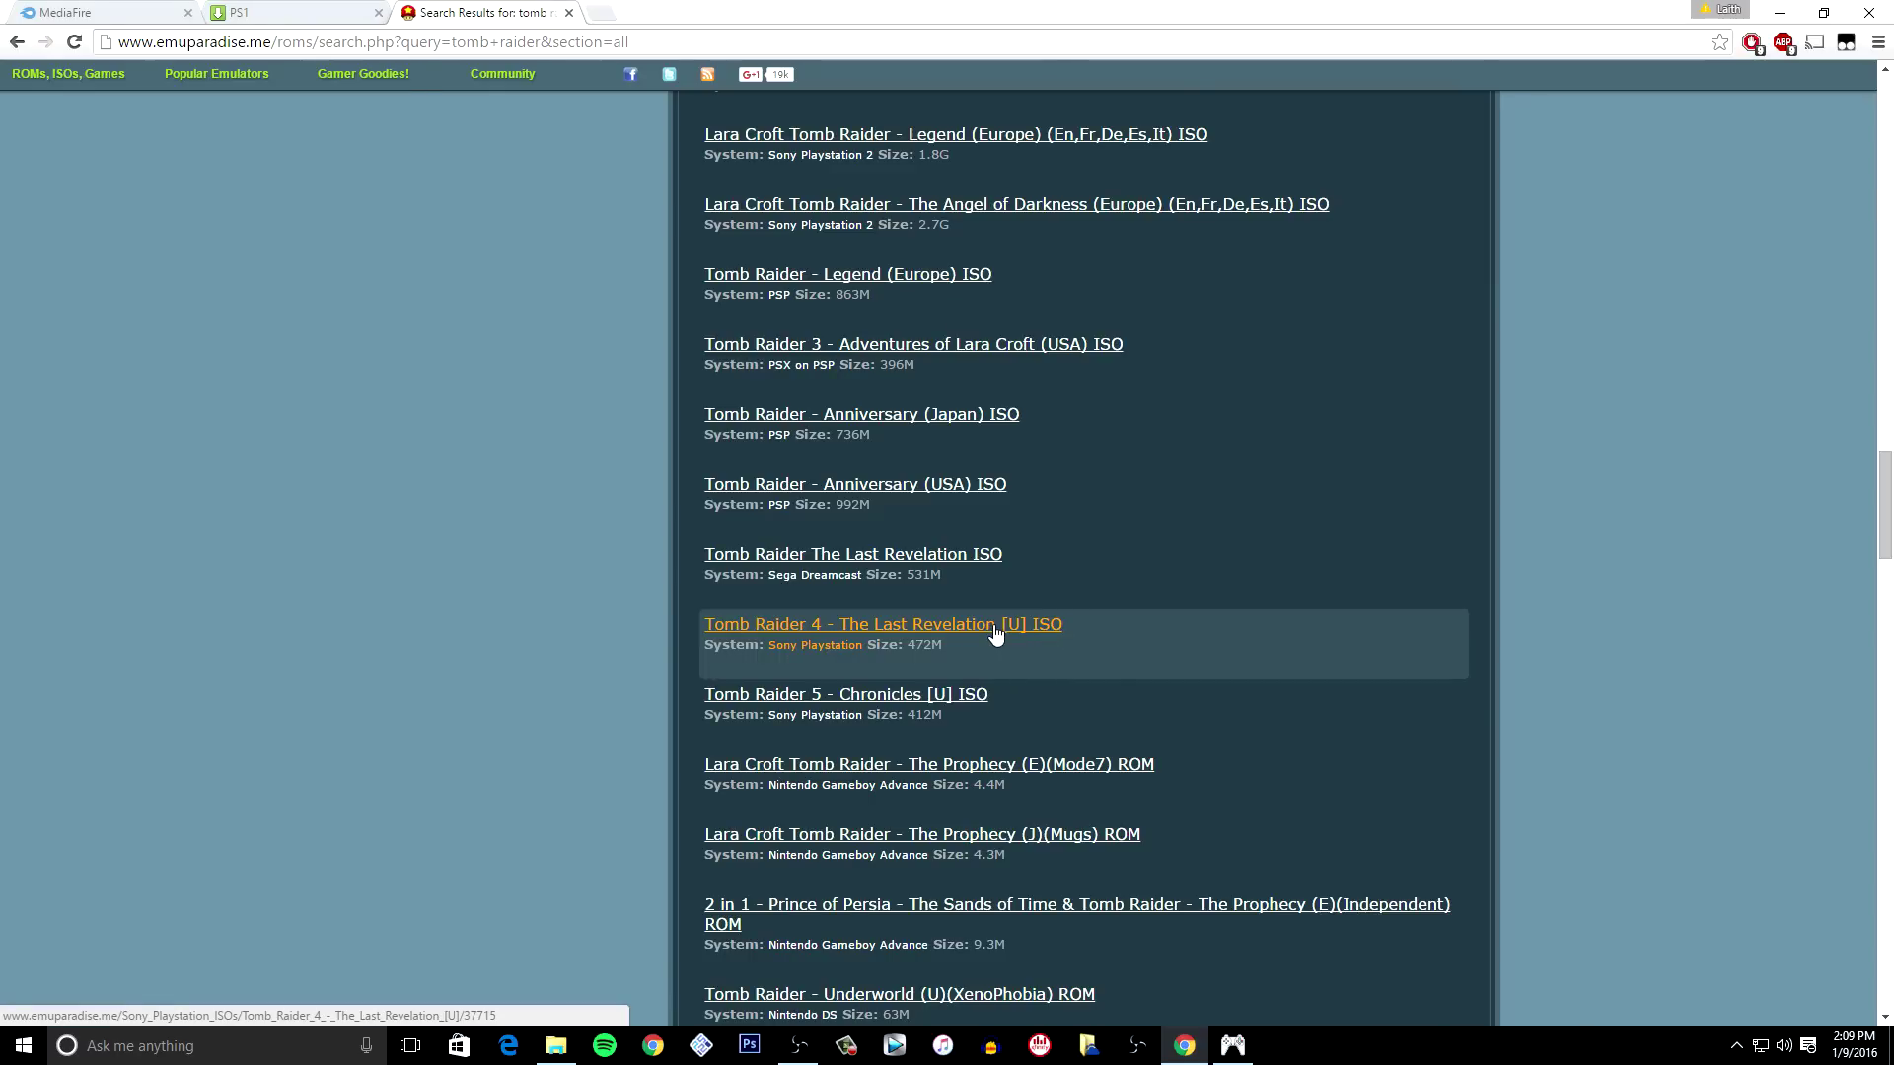
left_click(757, 624)
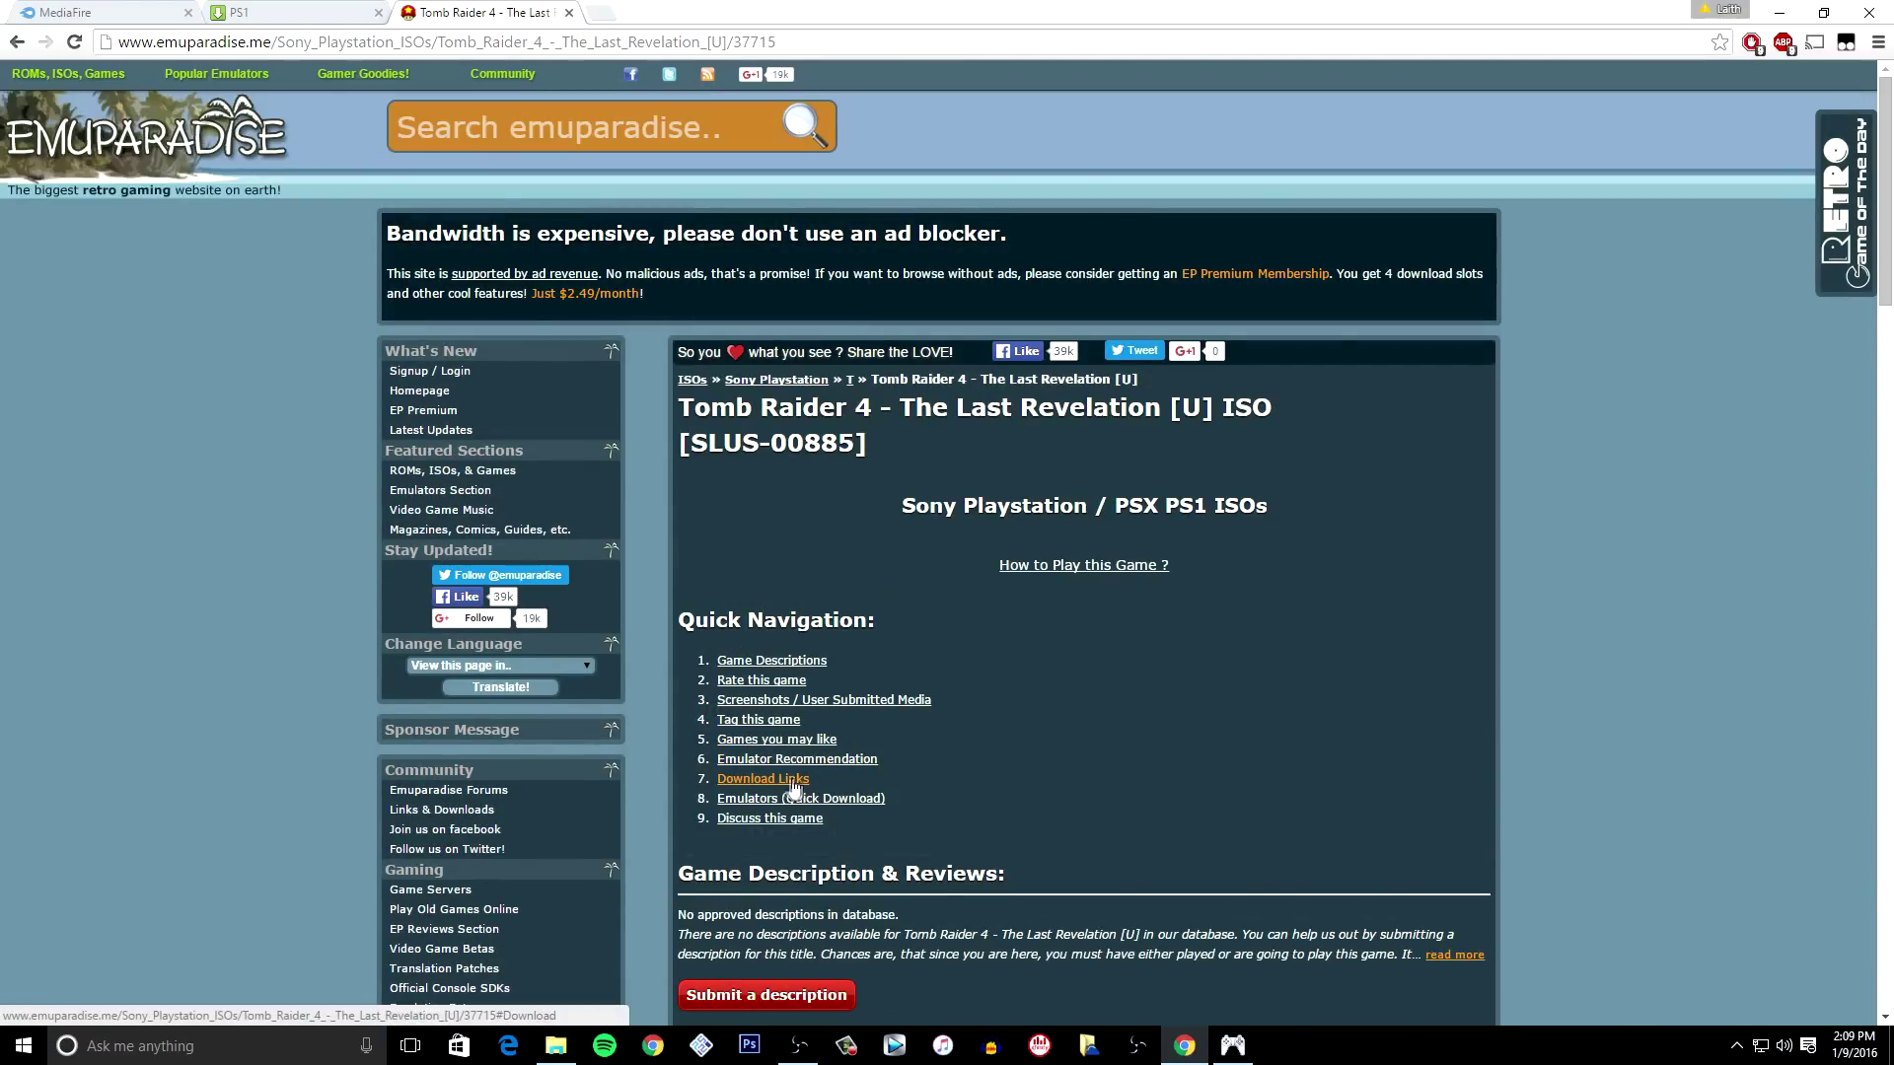
- Go to the game's download links and download Tomb Raider 4 - The Last Revelation [U]
left_click(743, 787)
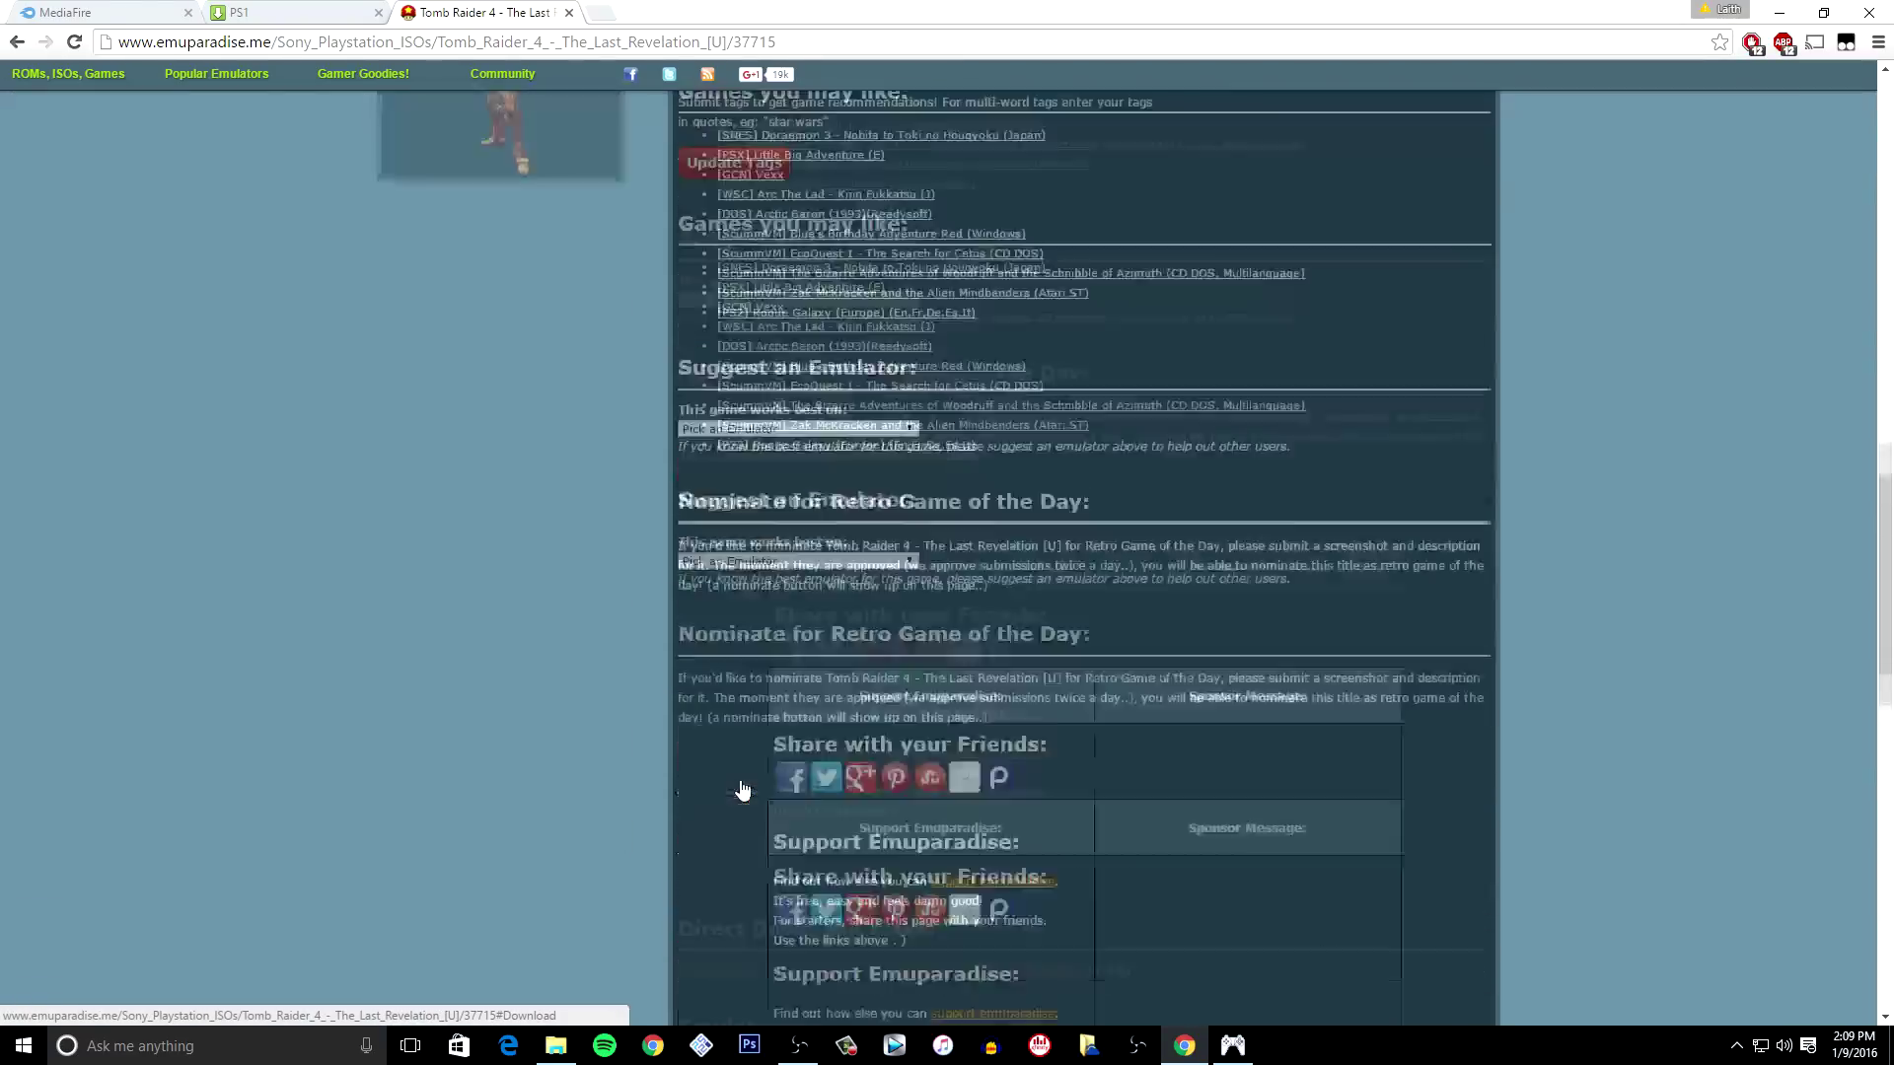
left_click(1011, 120)
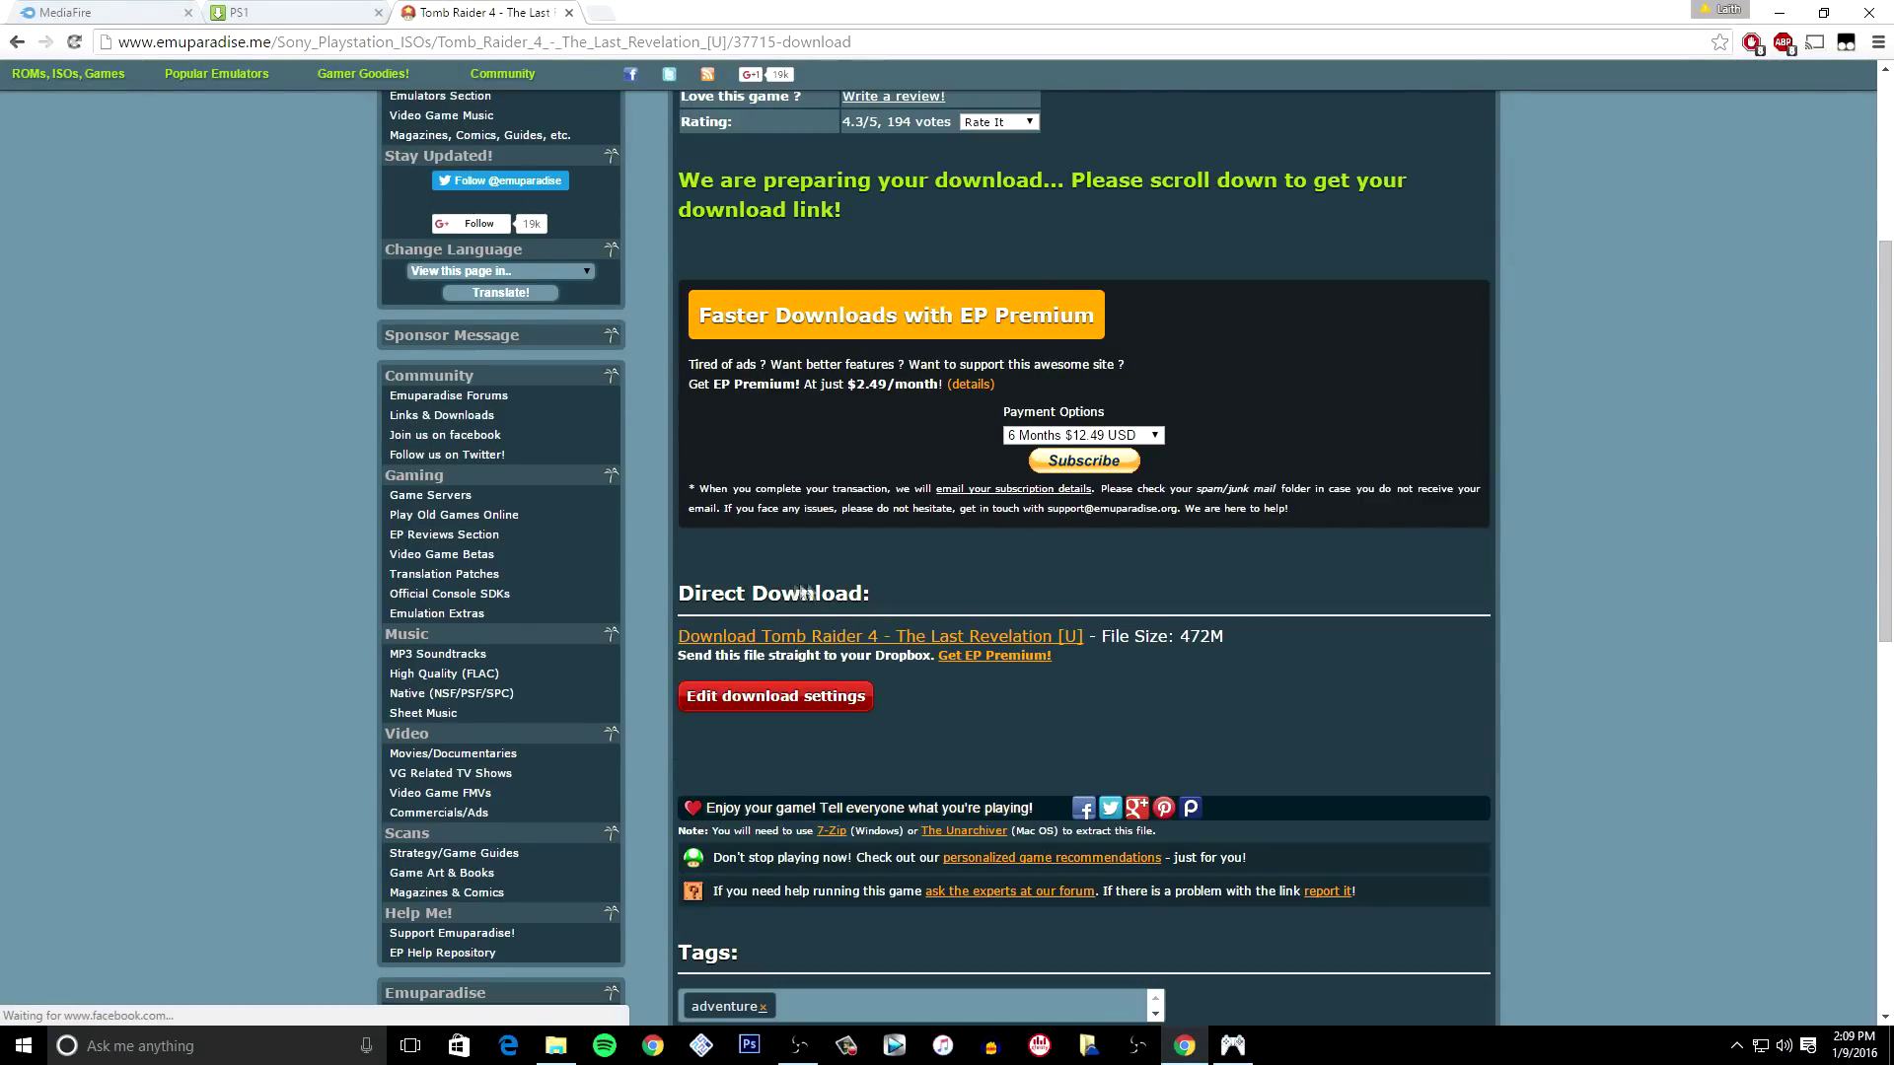
left_click(778, 637)
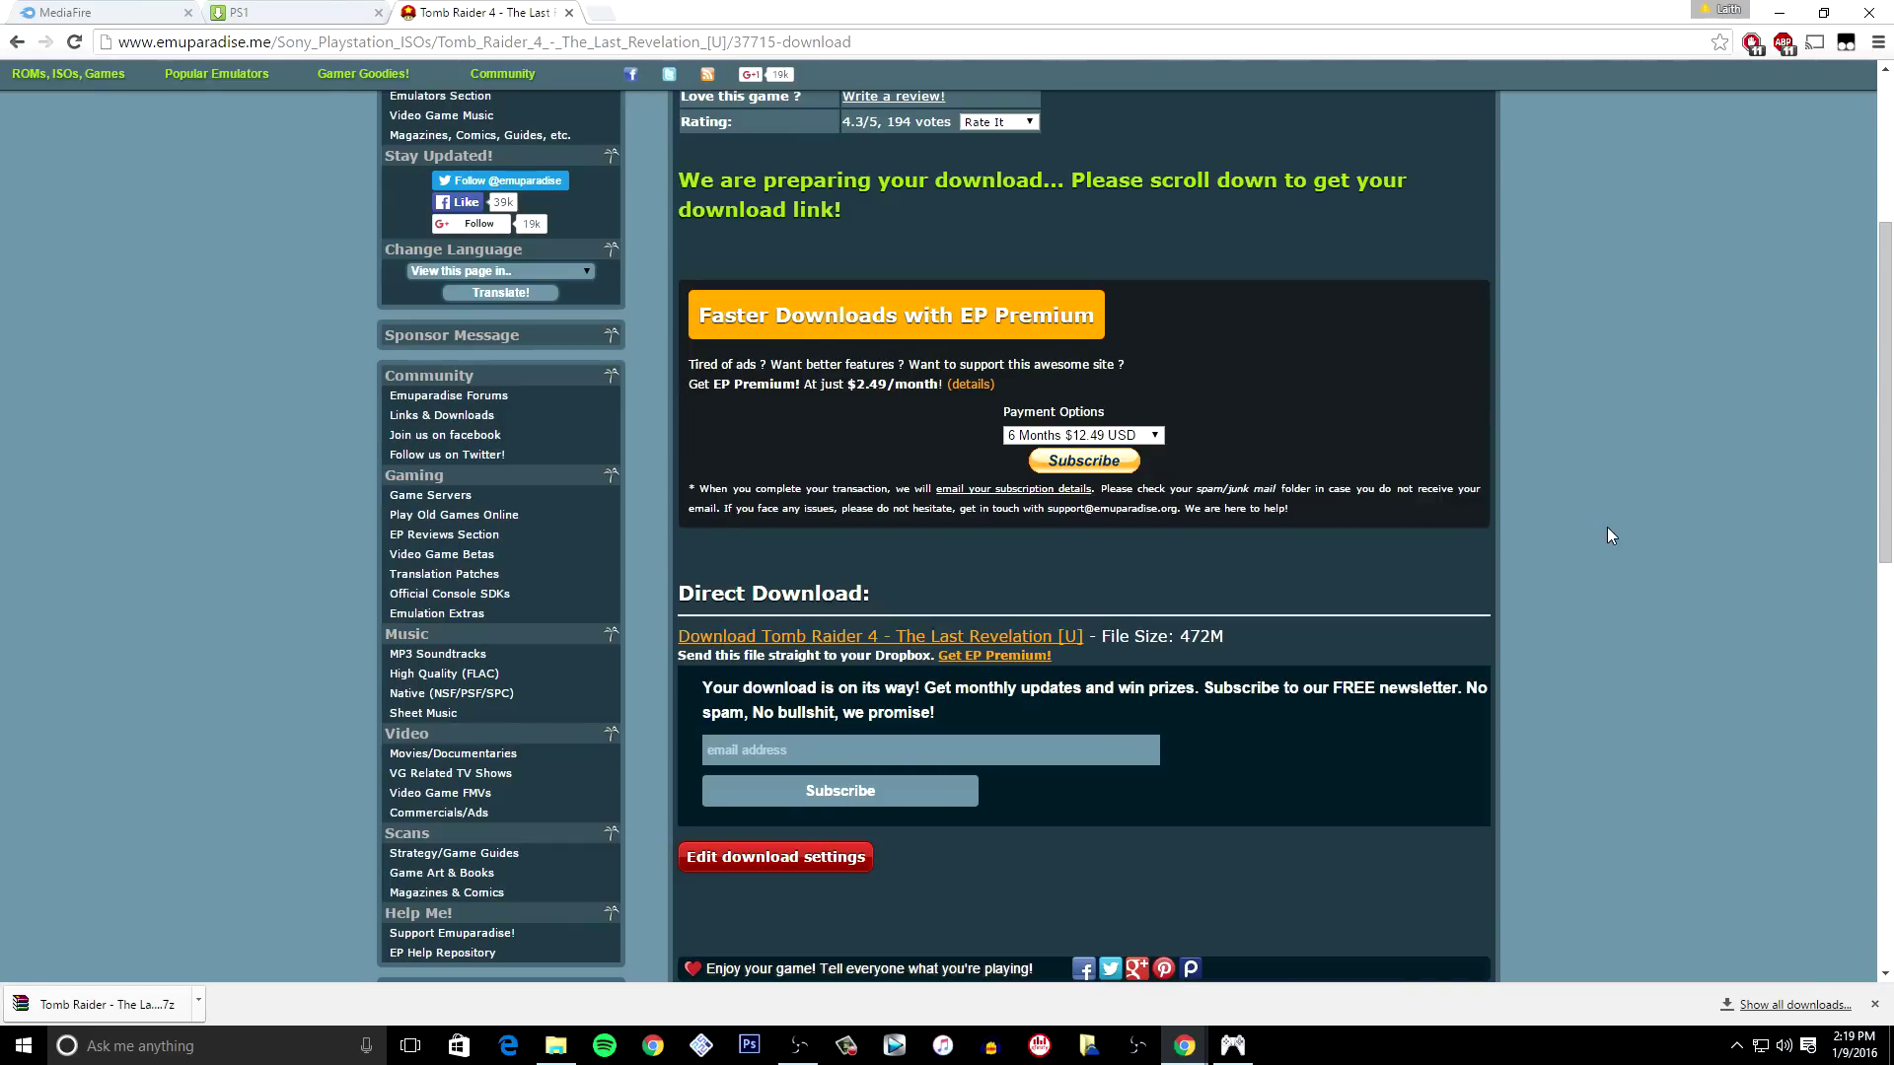
- Open the downloaded Tomb Raider archive in WinRAR, and show the PS1 GAMES folder inside Documents in File Explorer
left_click(98, 1004)
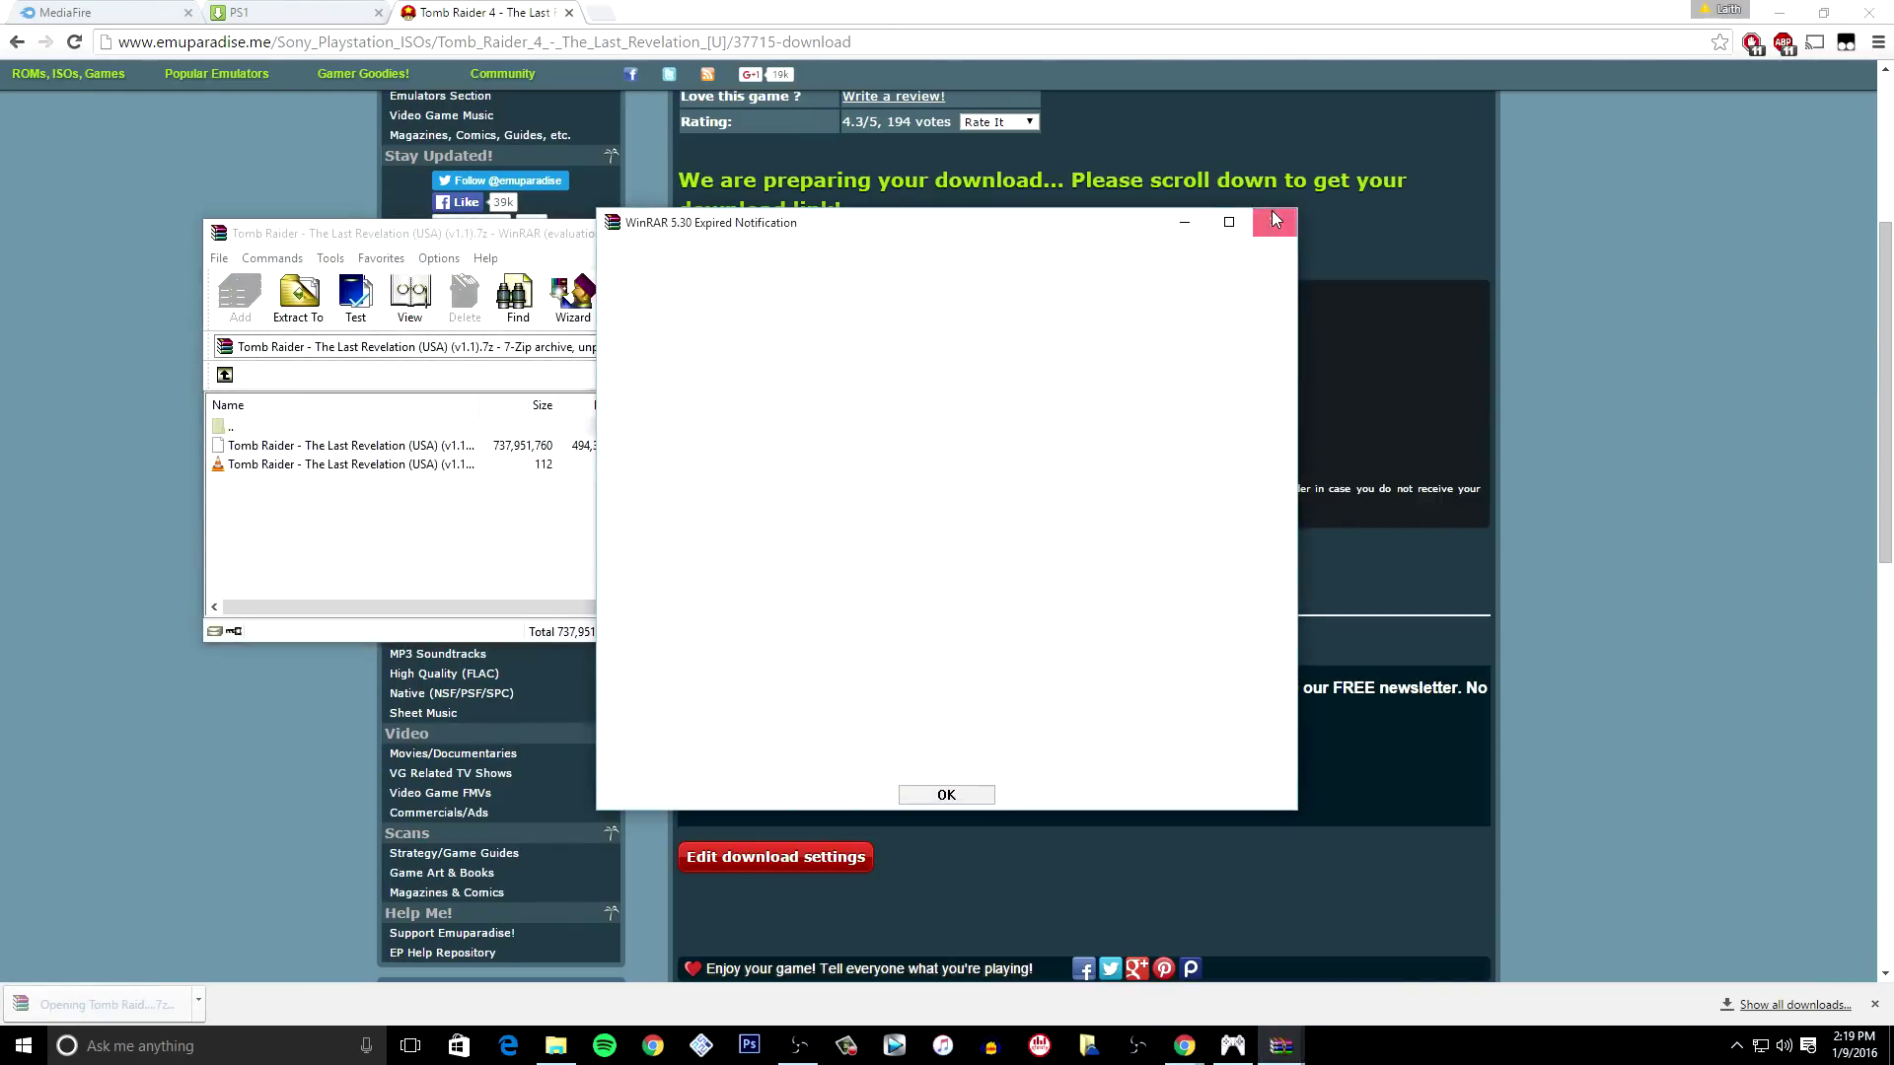
left_click(1269, 222)
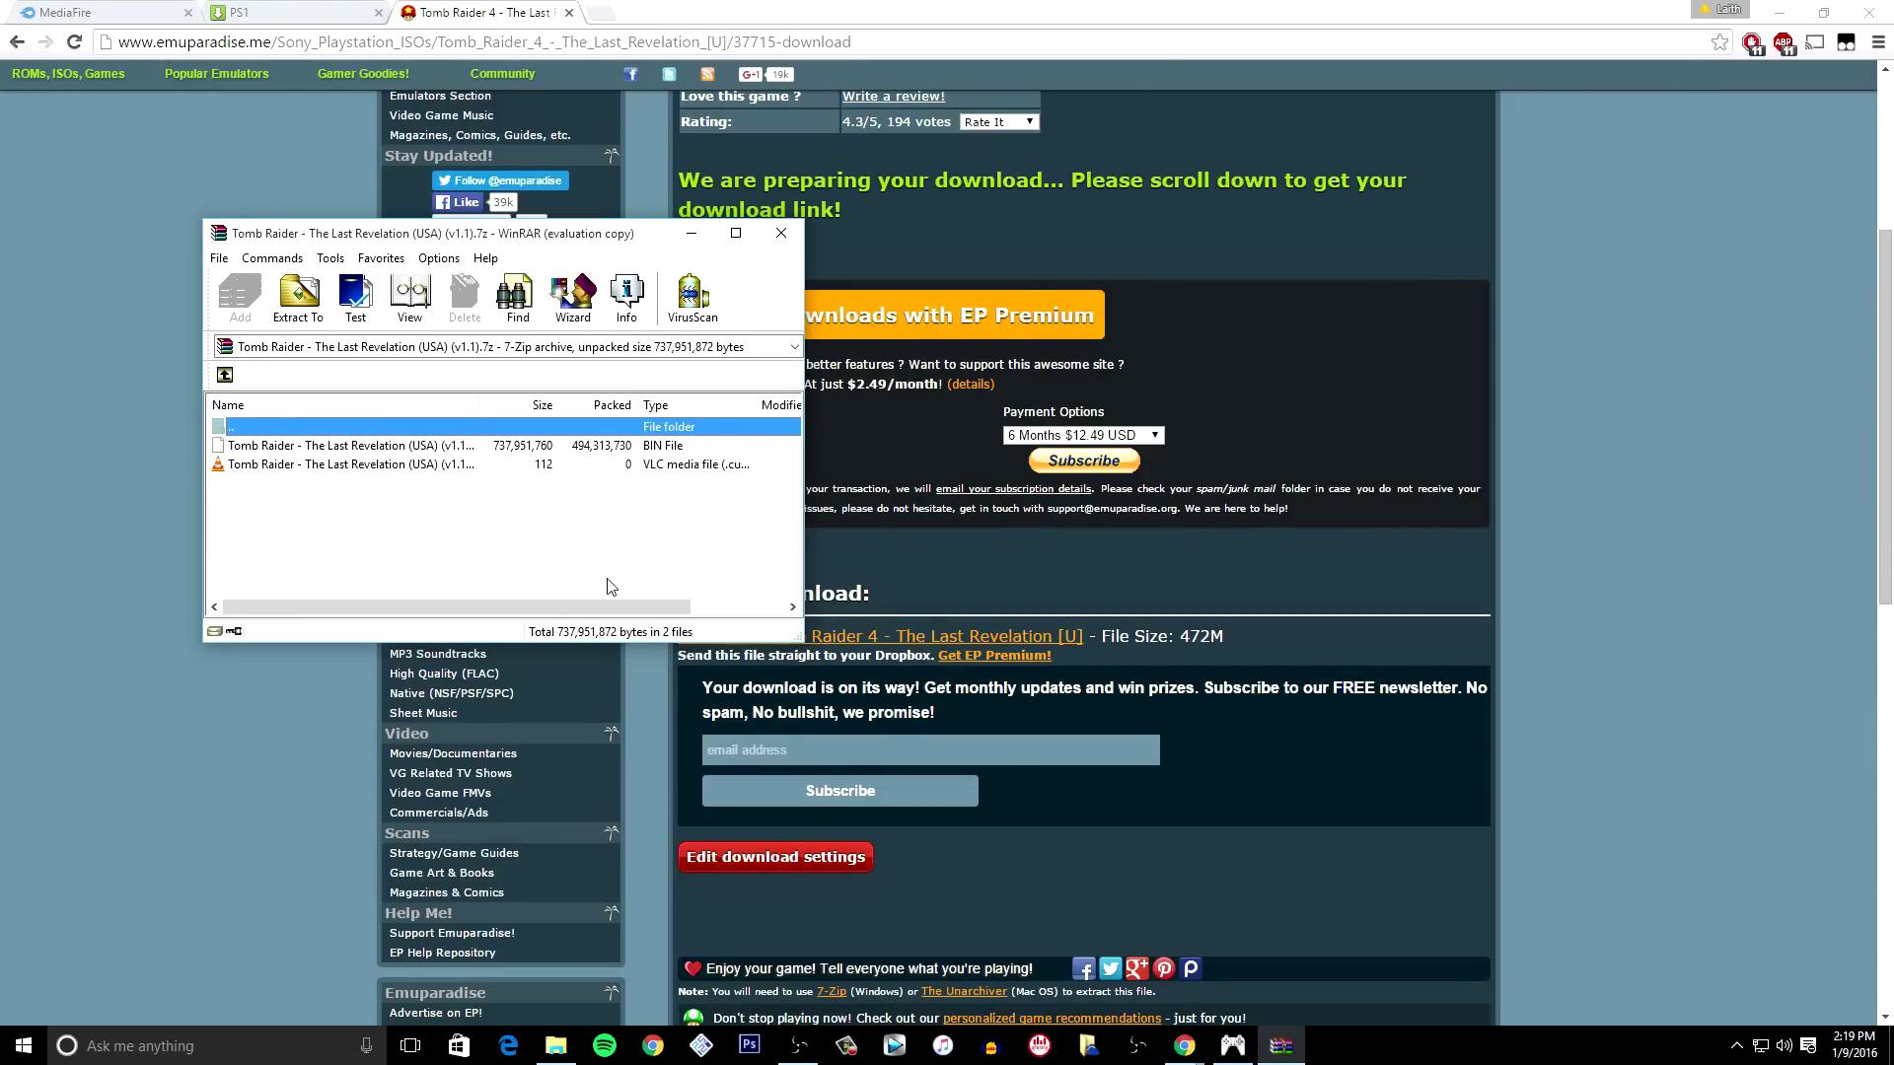
left_click(555, 1046)
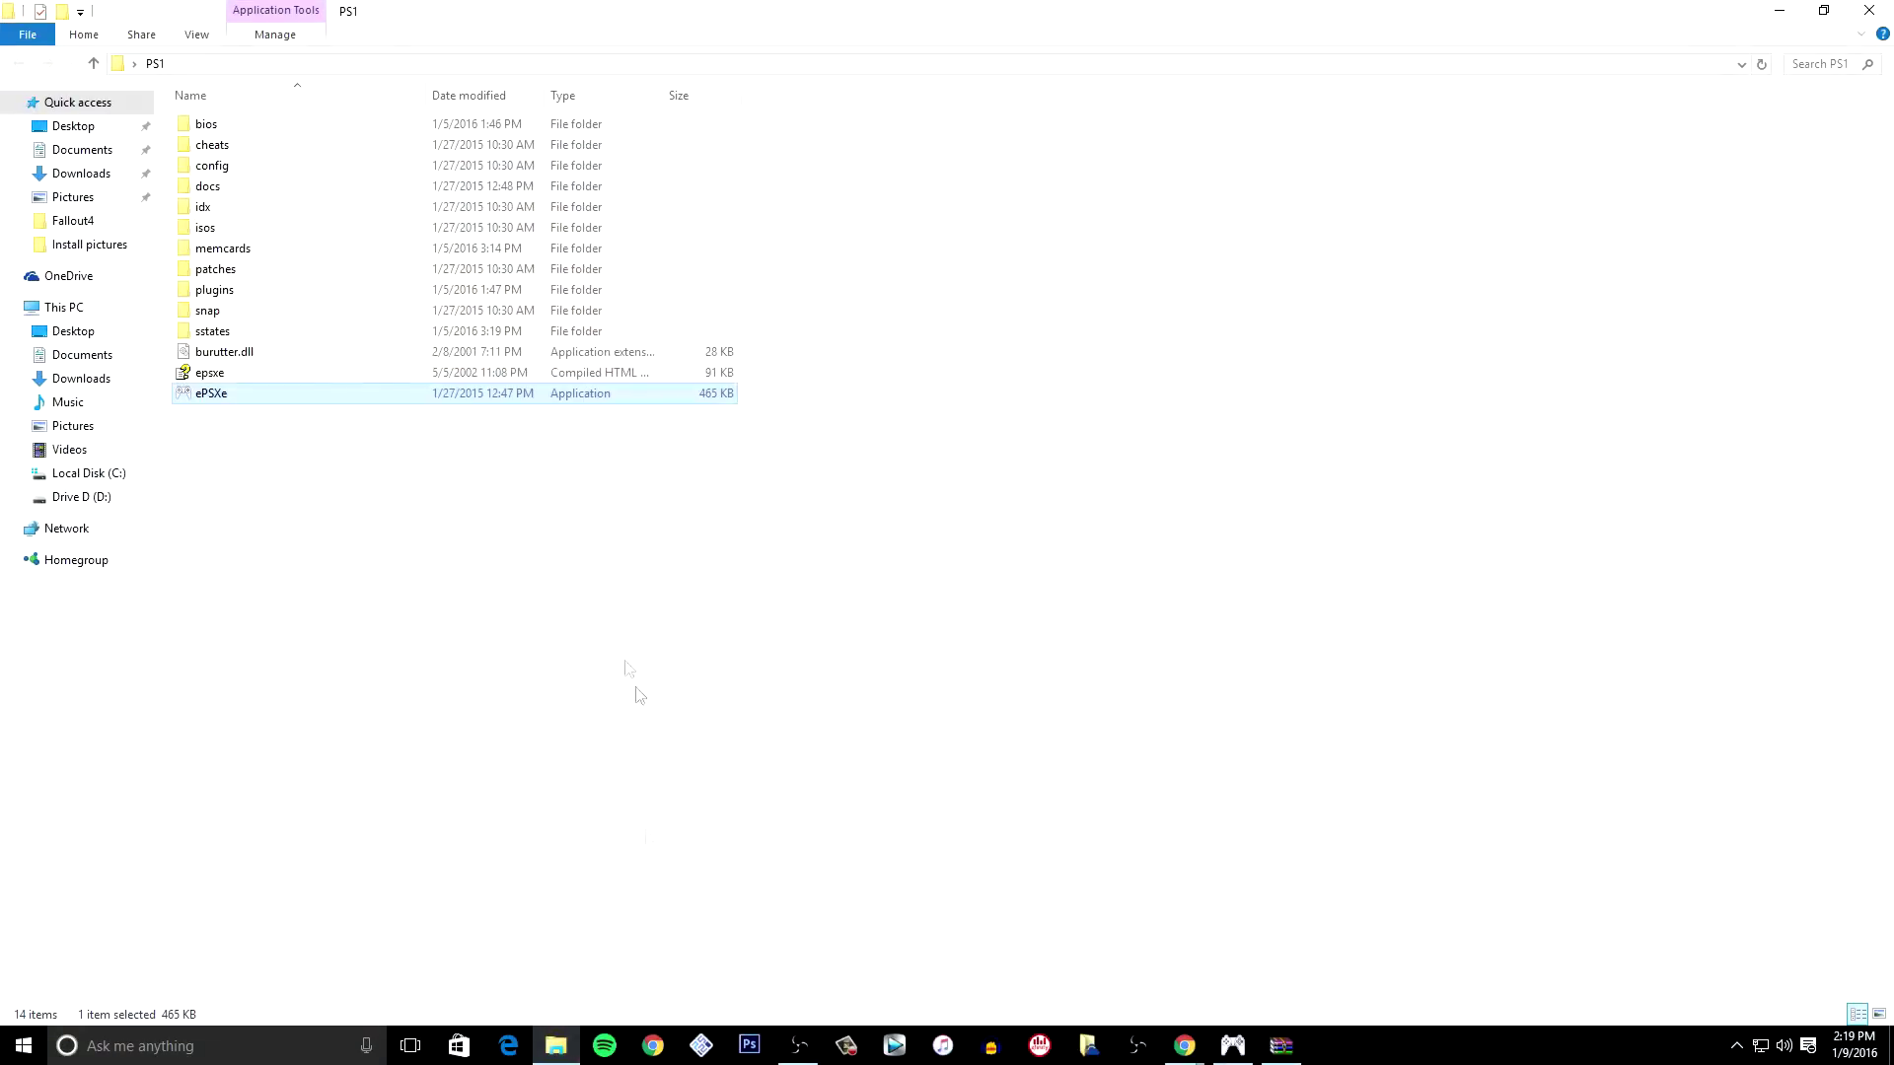
left_click(82, 355)
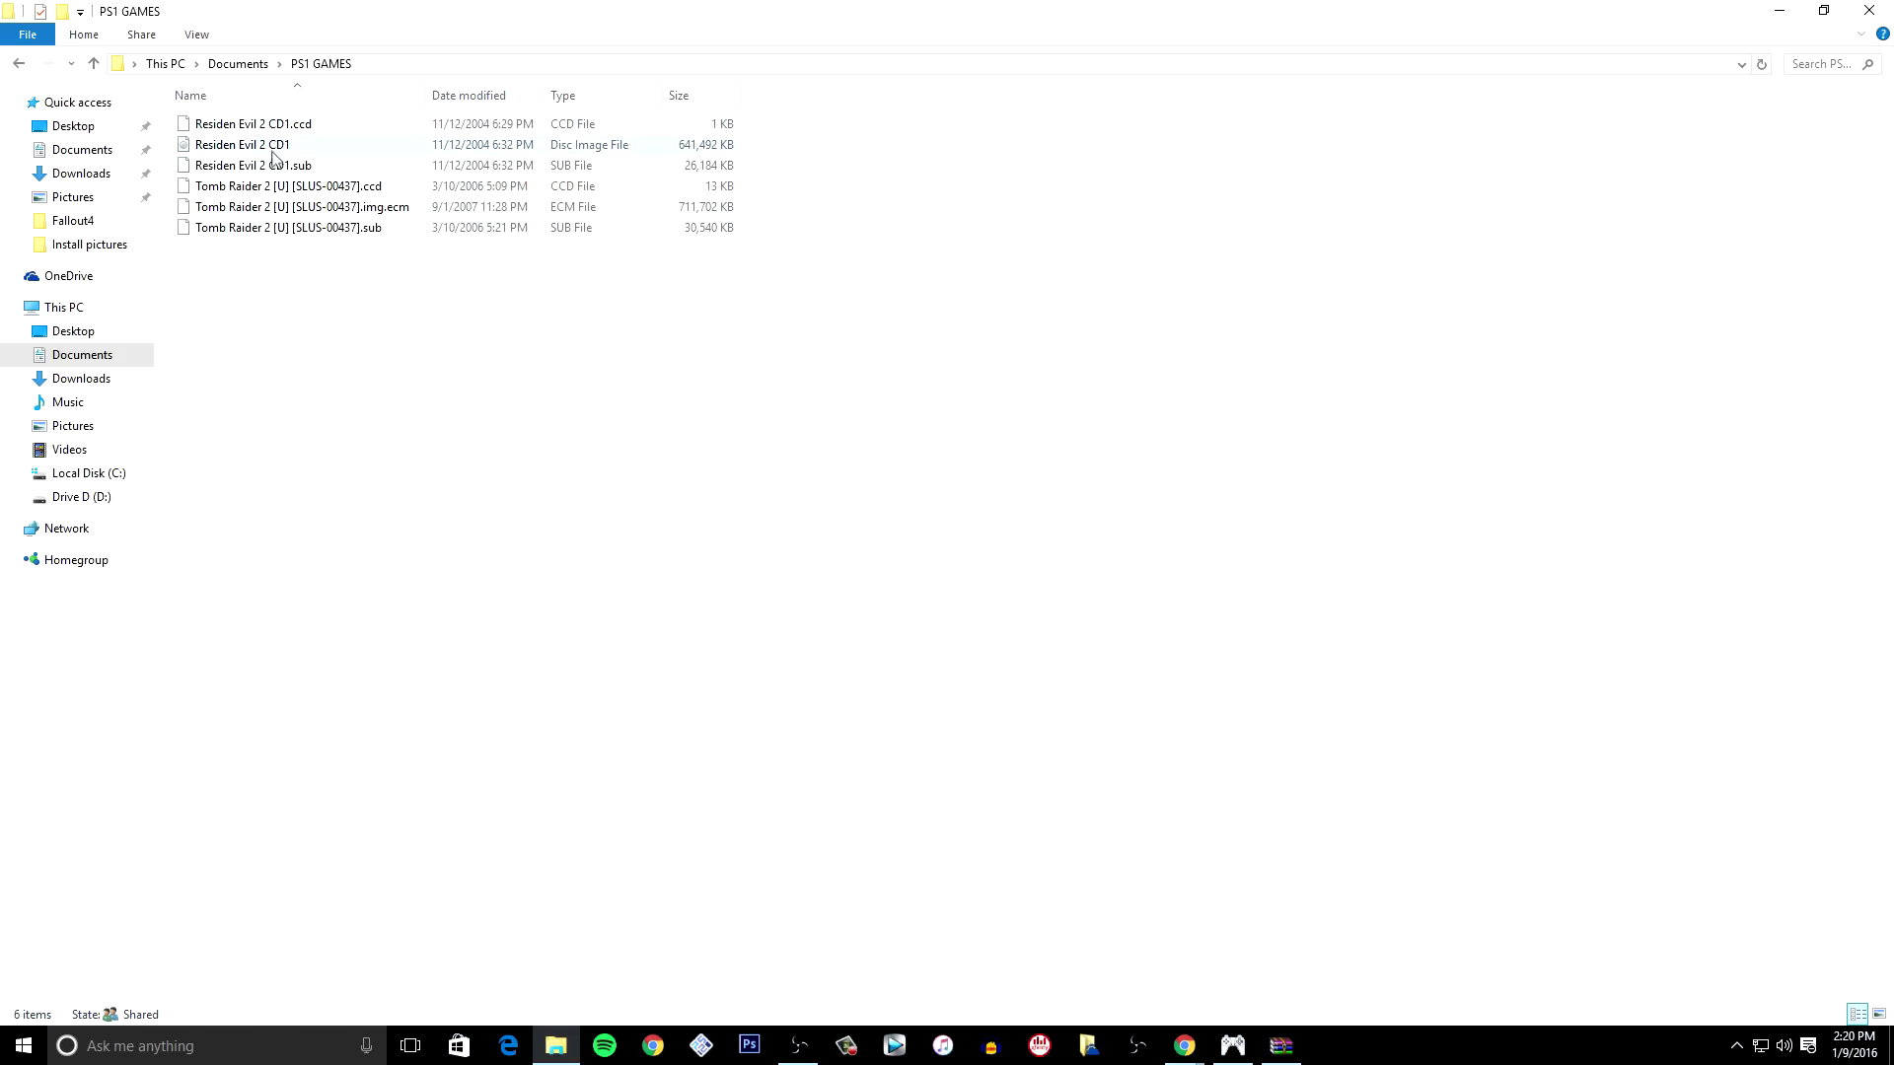
- Extract both Tomb Raider - The Last Revelation files, the BIN and the cue sheet, from the archive into the PS1 GAMES folder
left_click(1280, 1045)
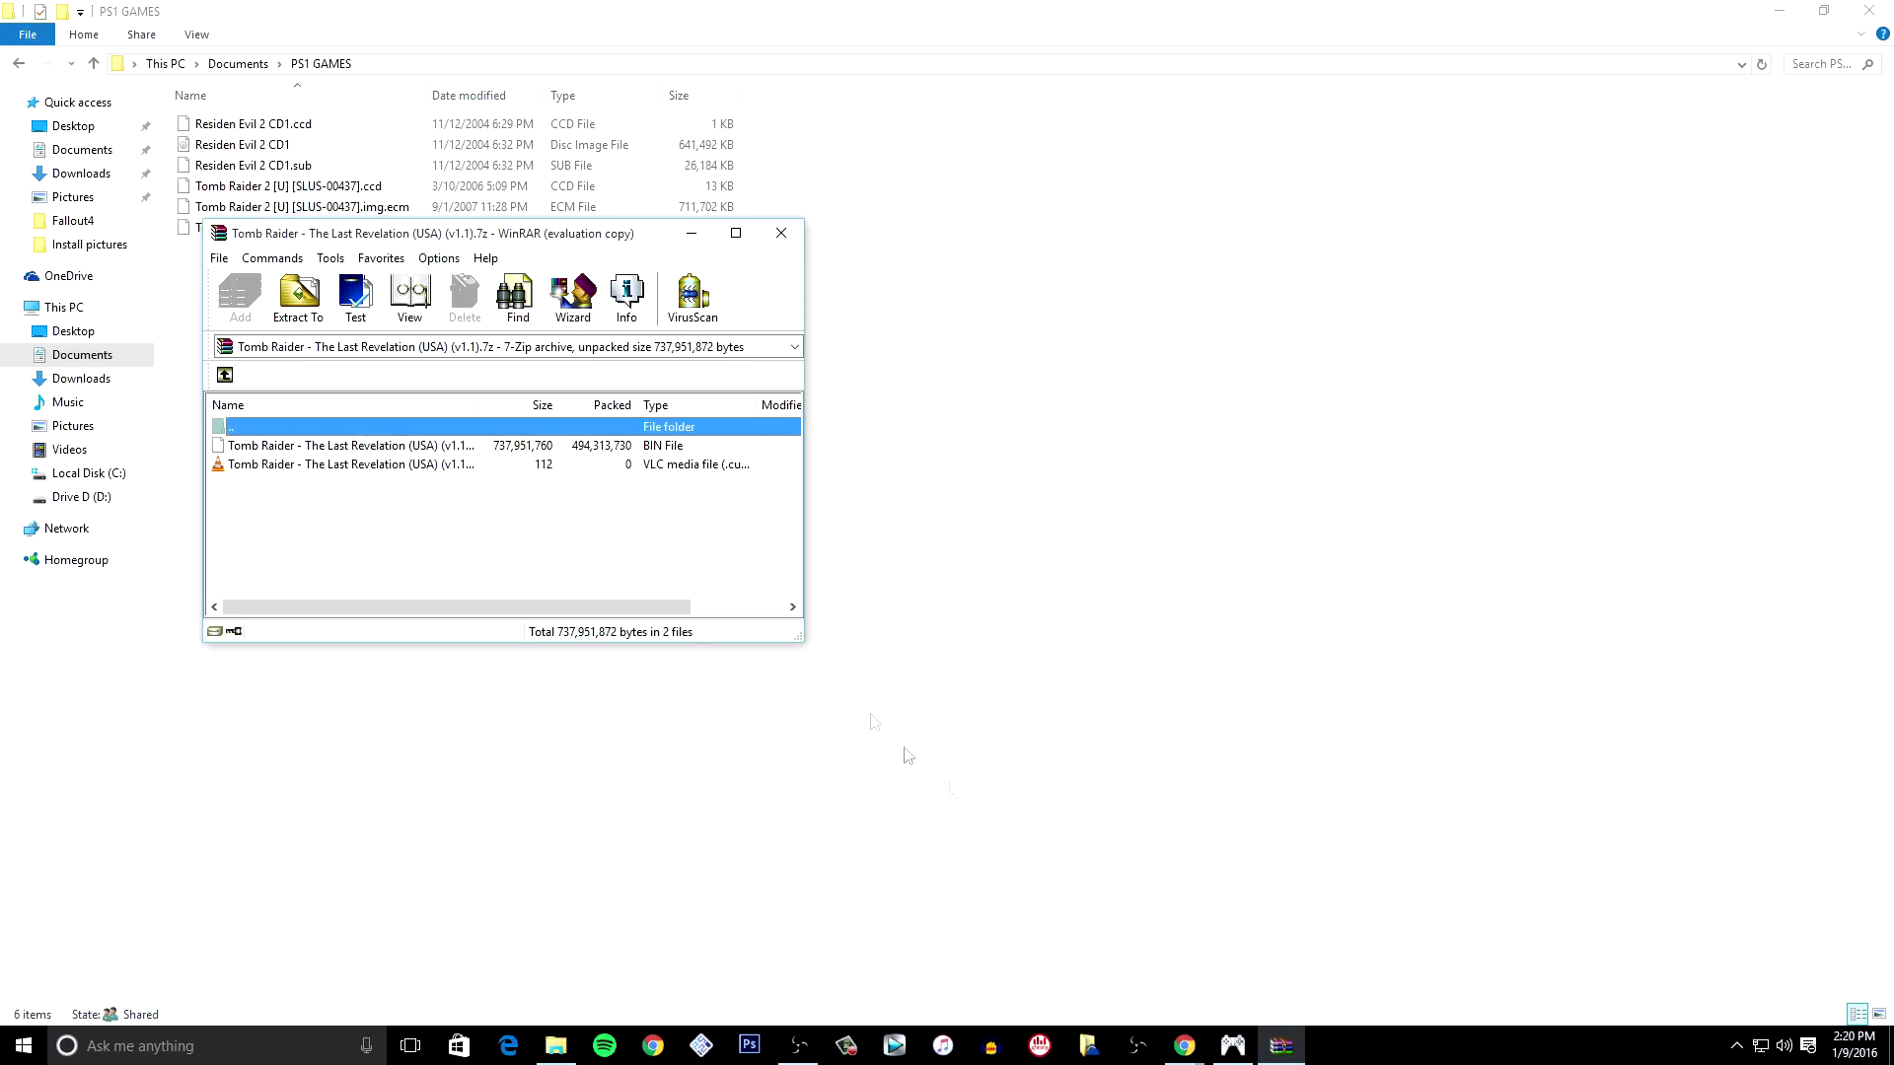
left_click_drag(454, 240, 1461, 212)
left_click(1361, 436)
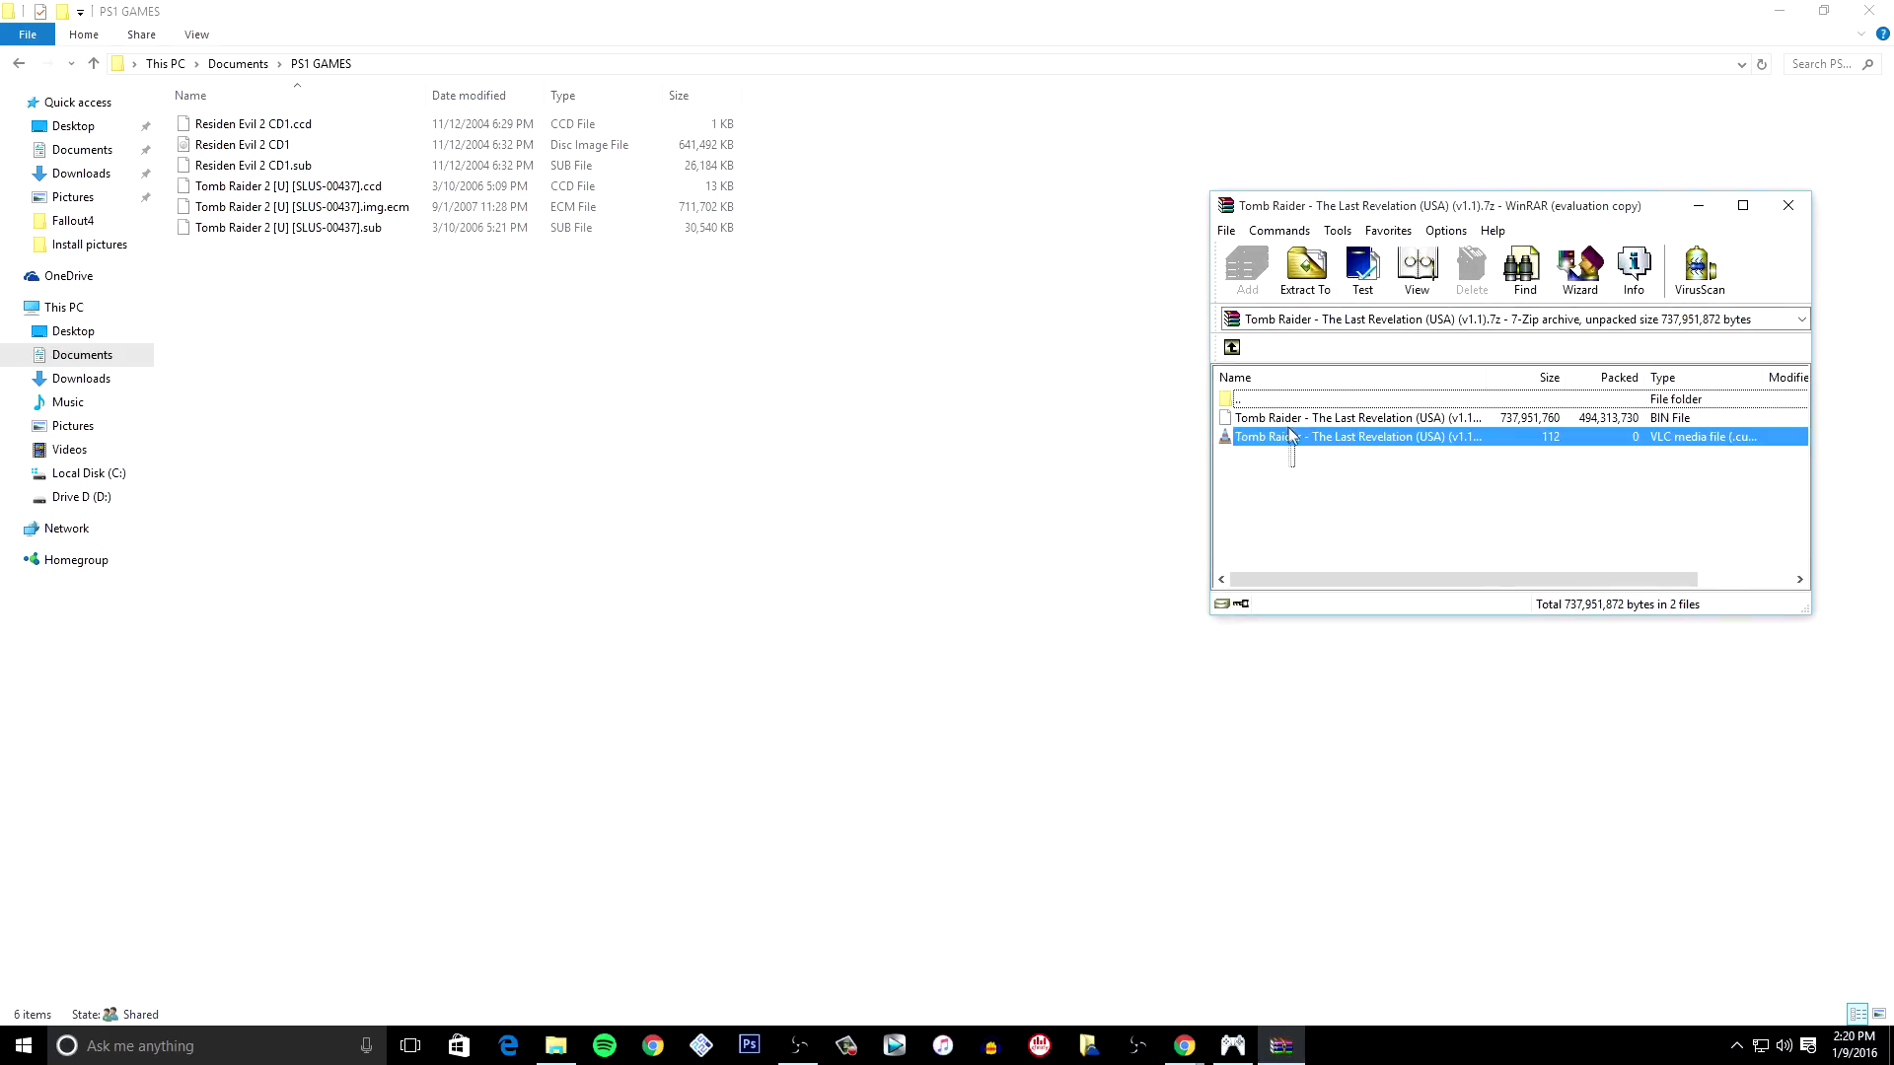
left_click(1361, 418, "shift")
left_click_drag(1362, 418, 477, 417)
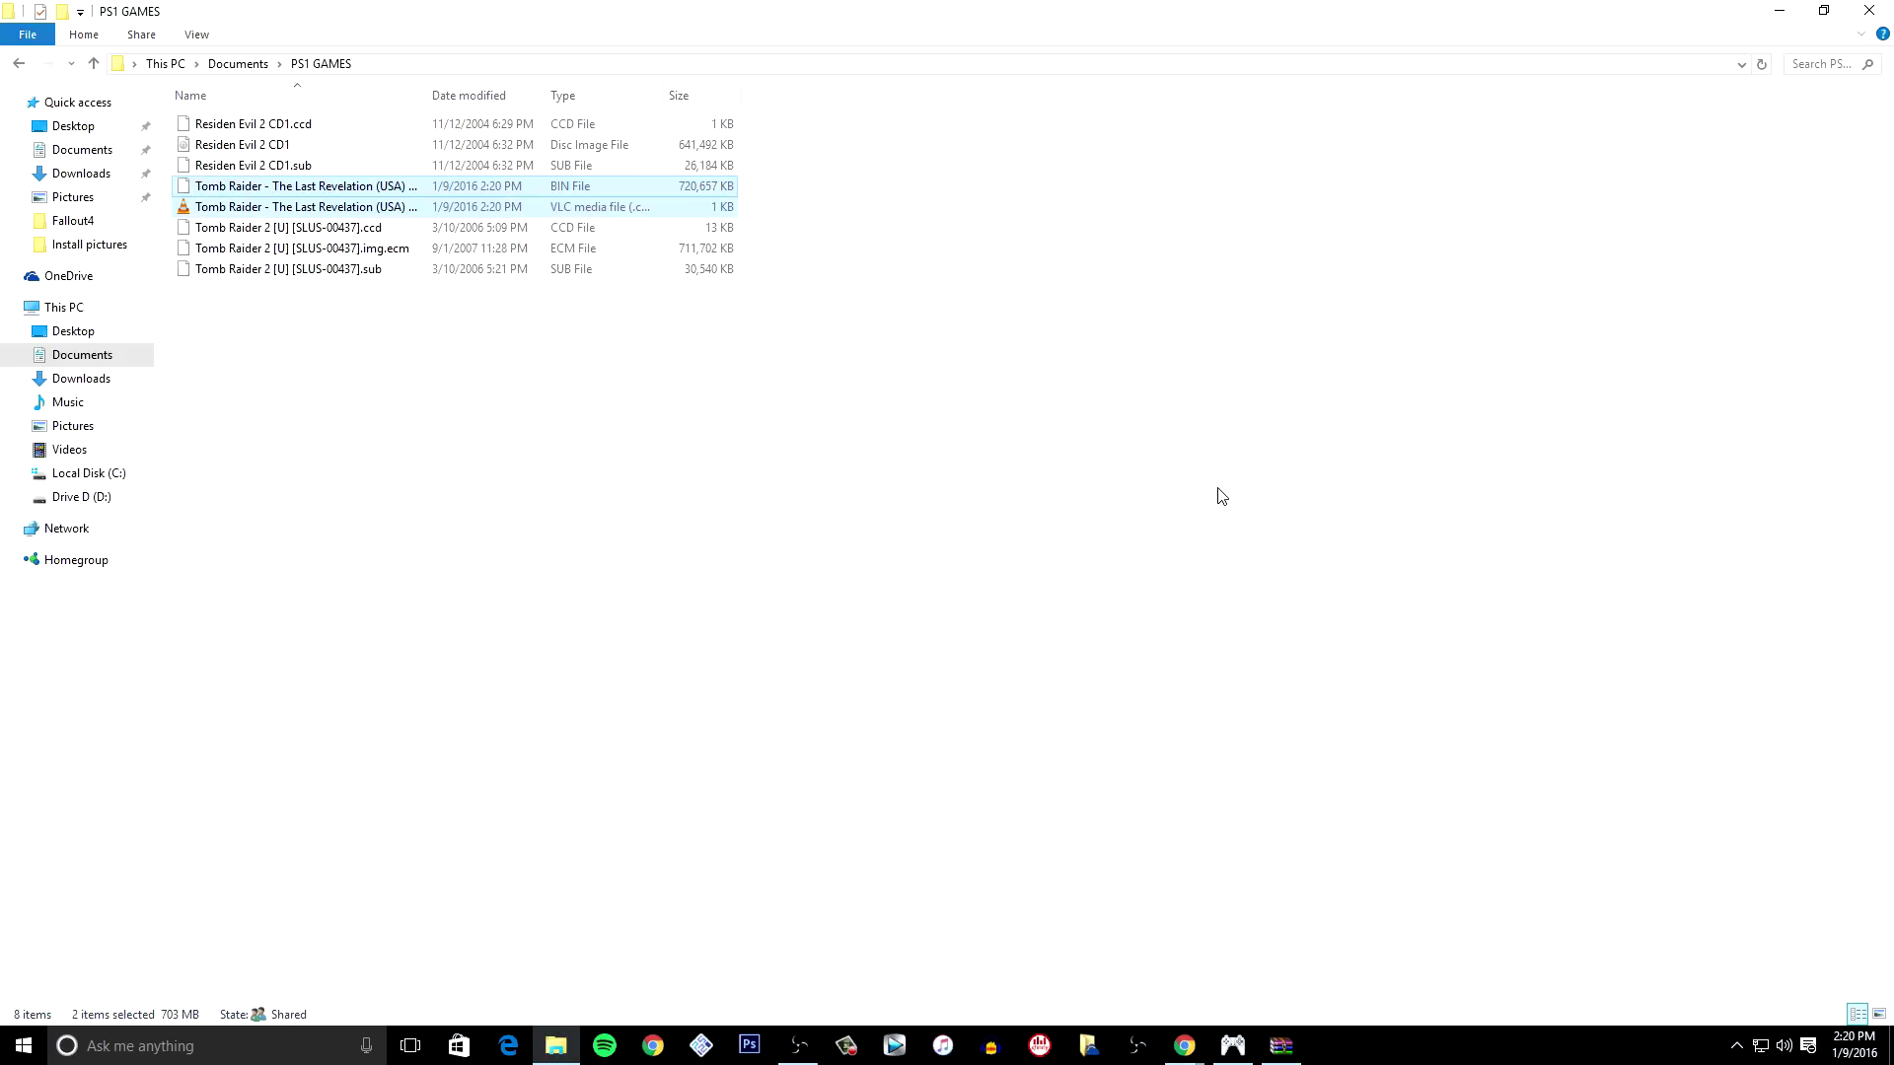
left_click(647, 431)
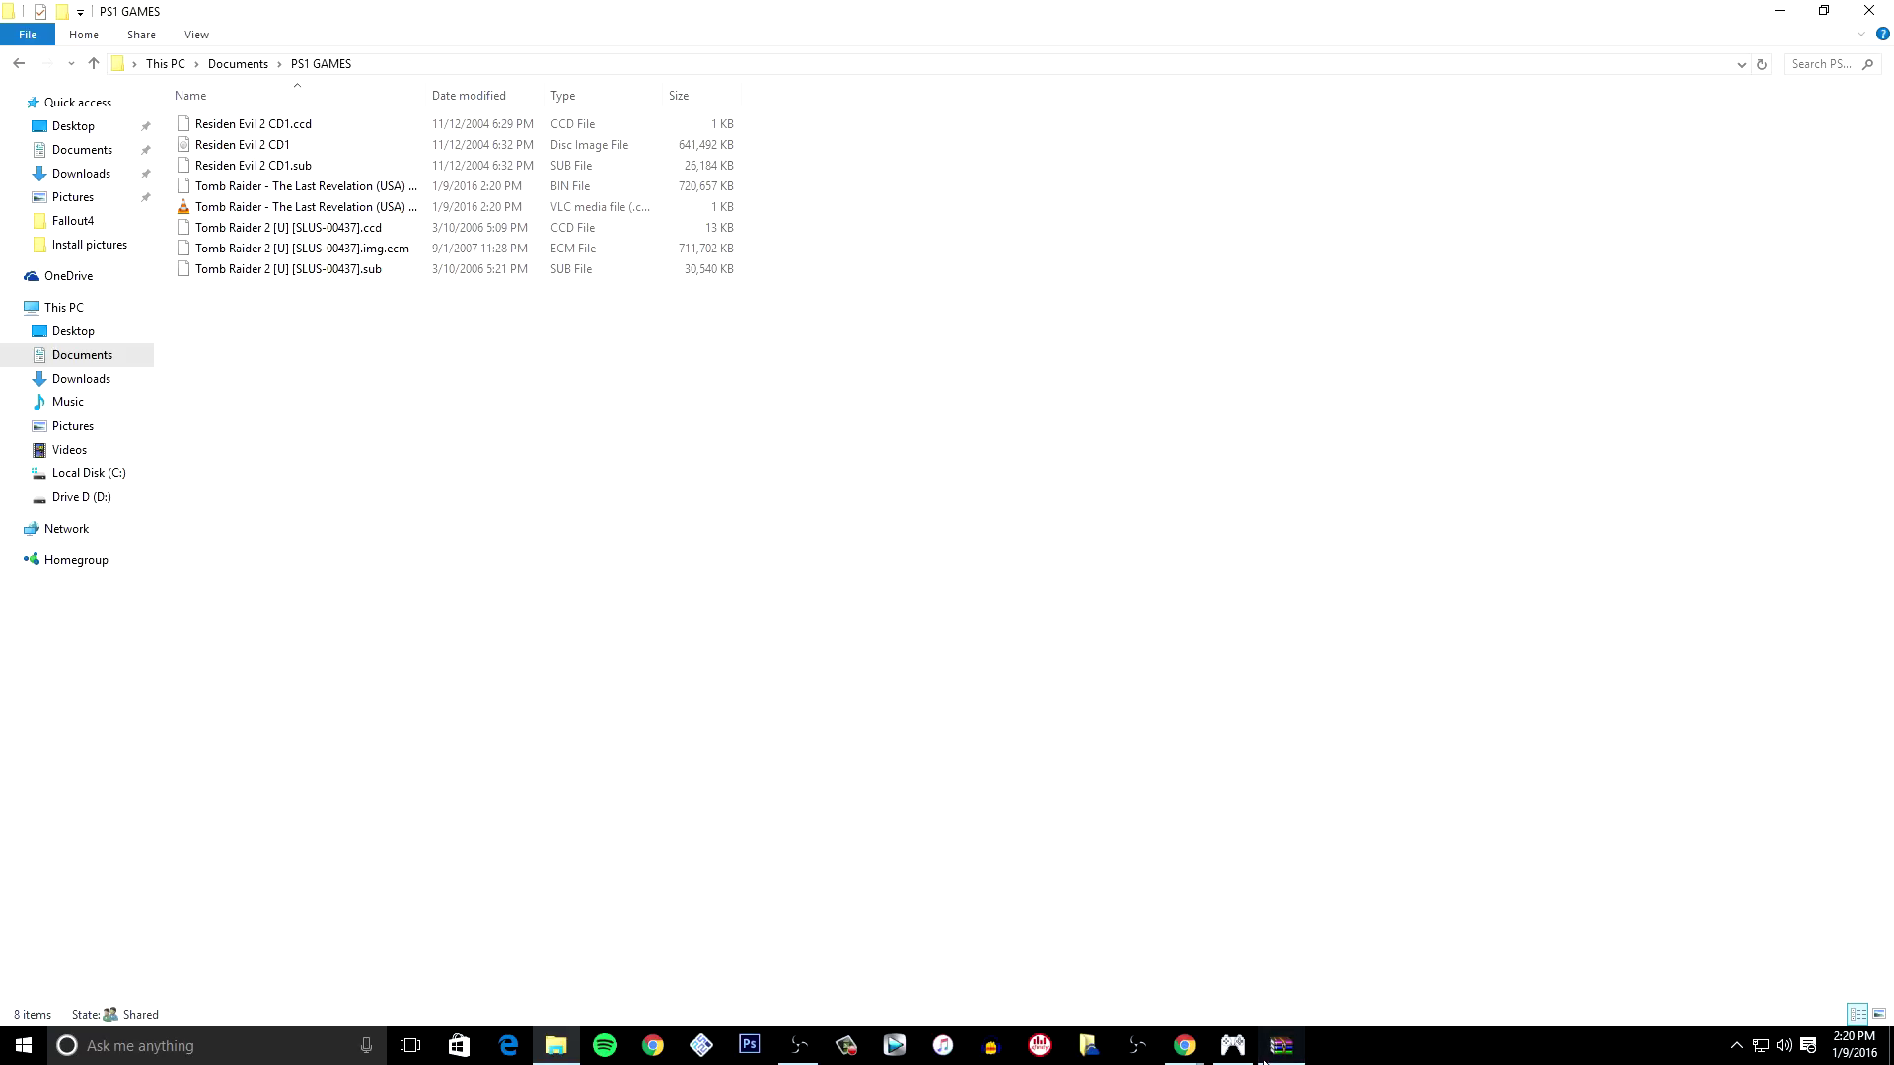
- Switch to ePSXe, start running a game ISO, and browse to the PS1 GAMES folder inside Documents
left_click(1233, 1046)
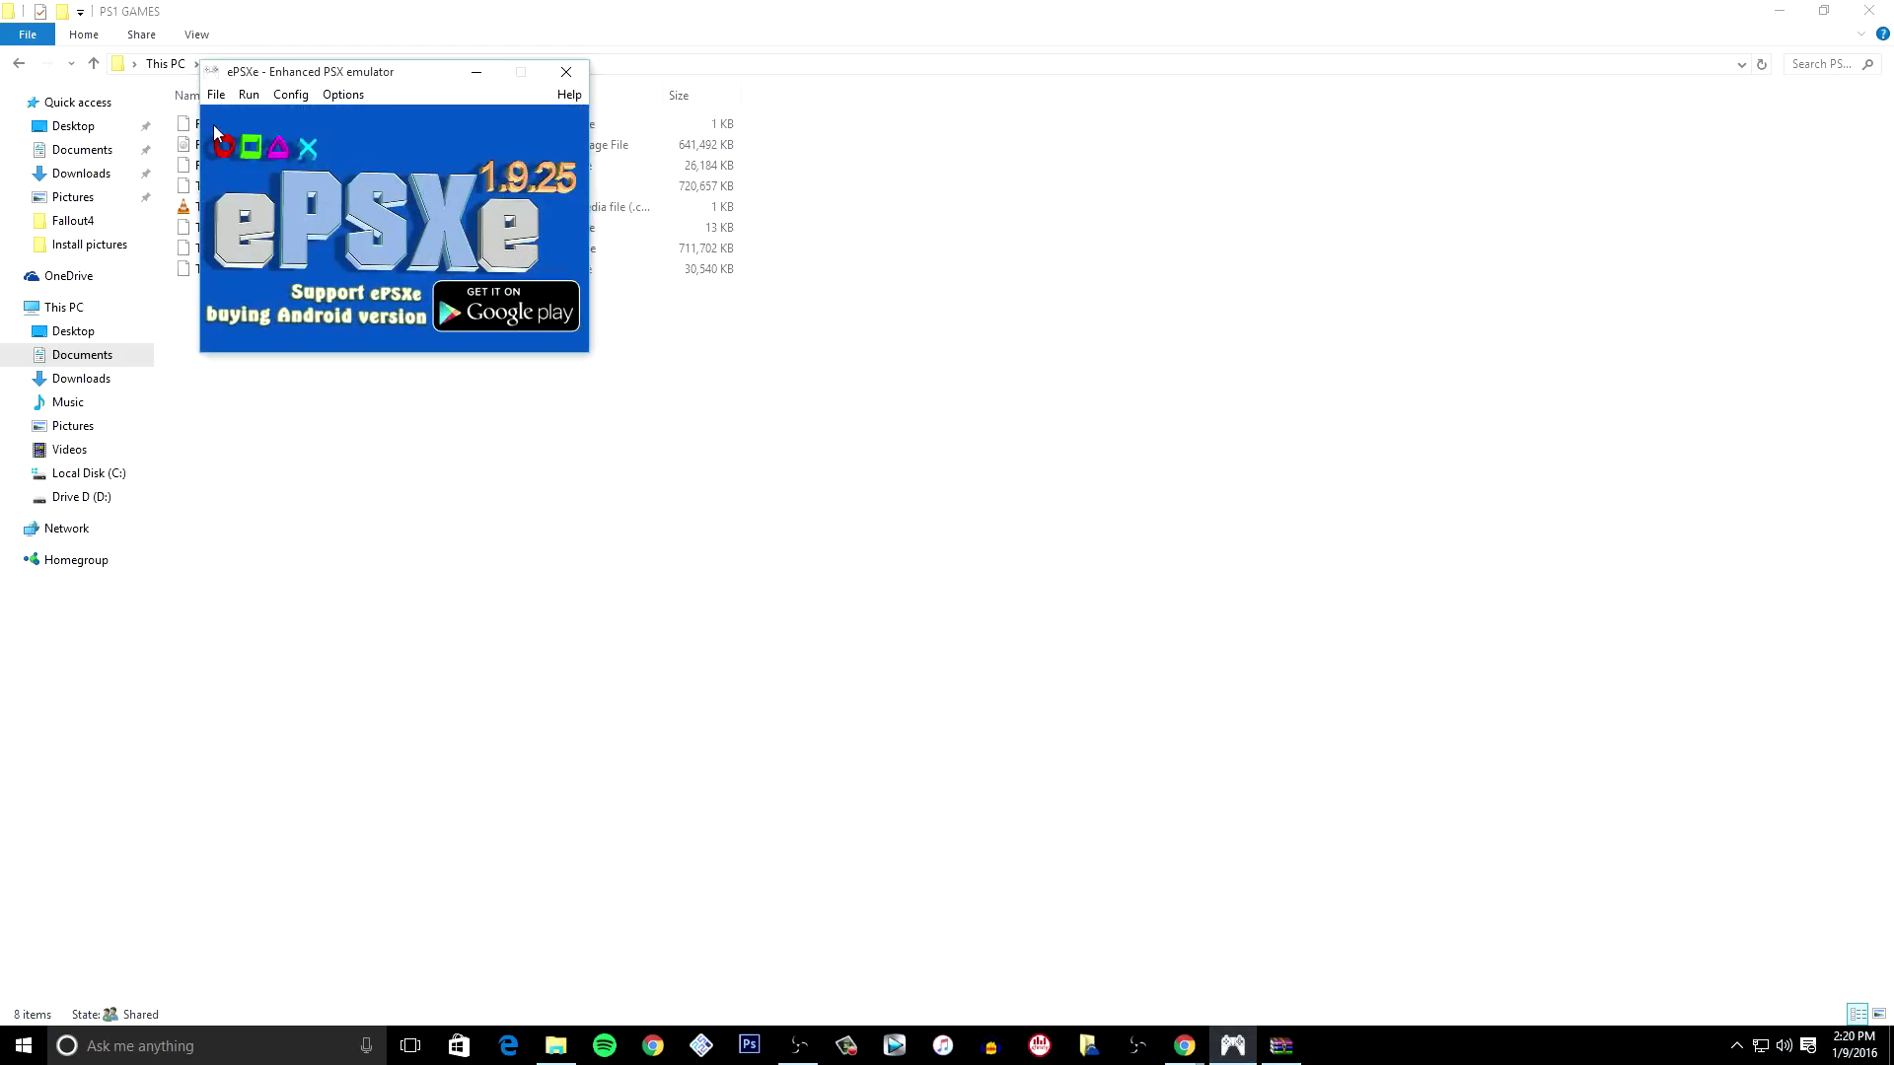
left_click(216, 96)
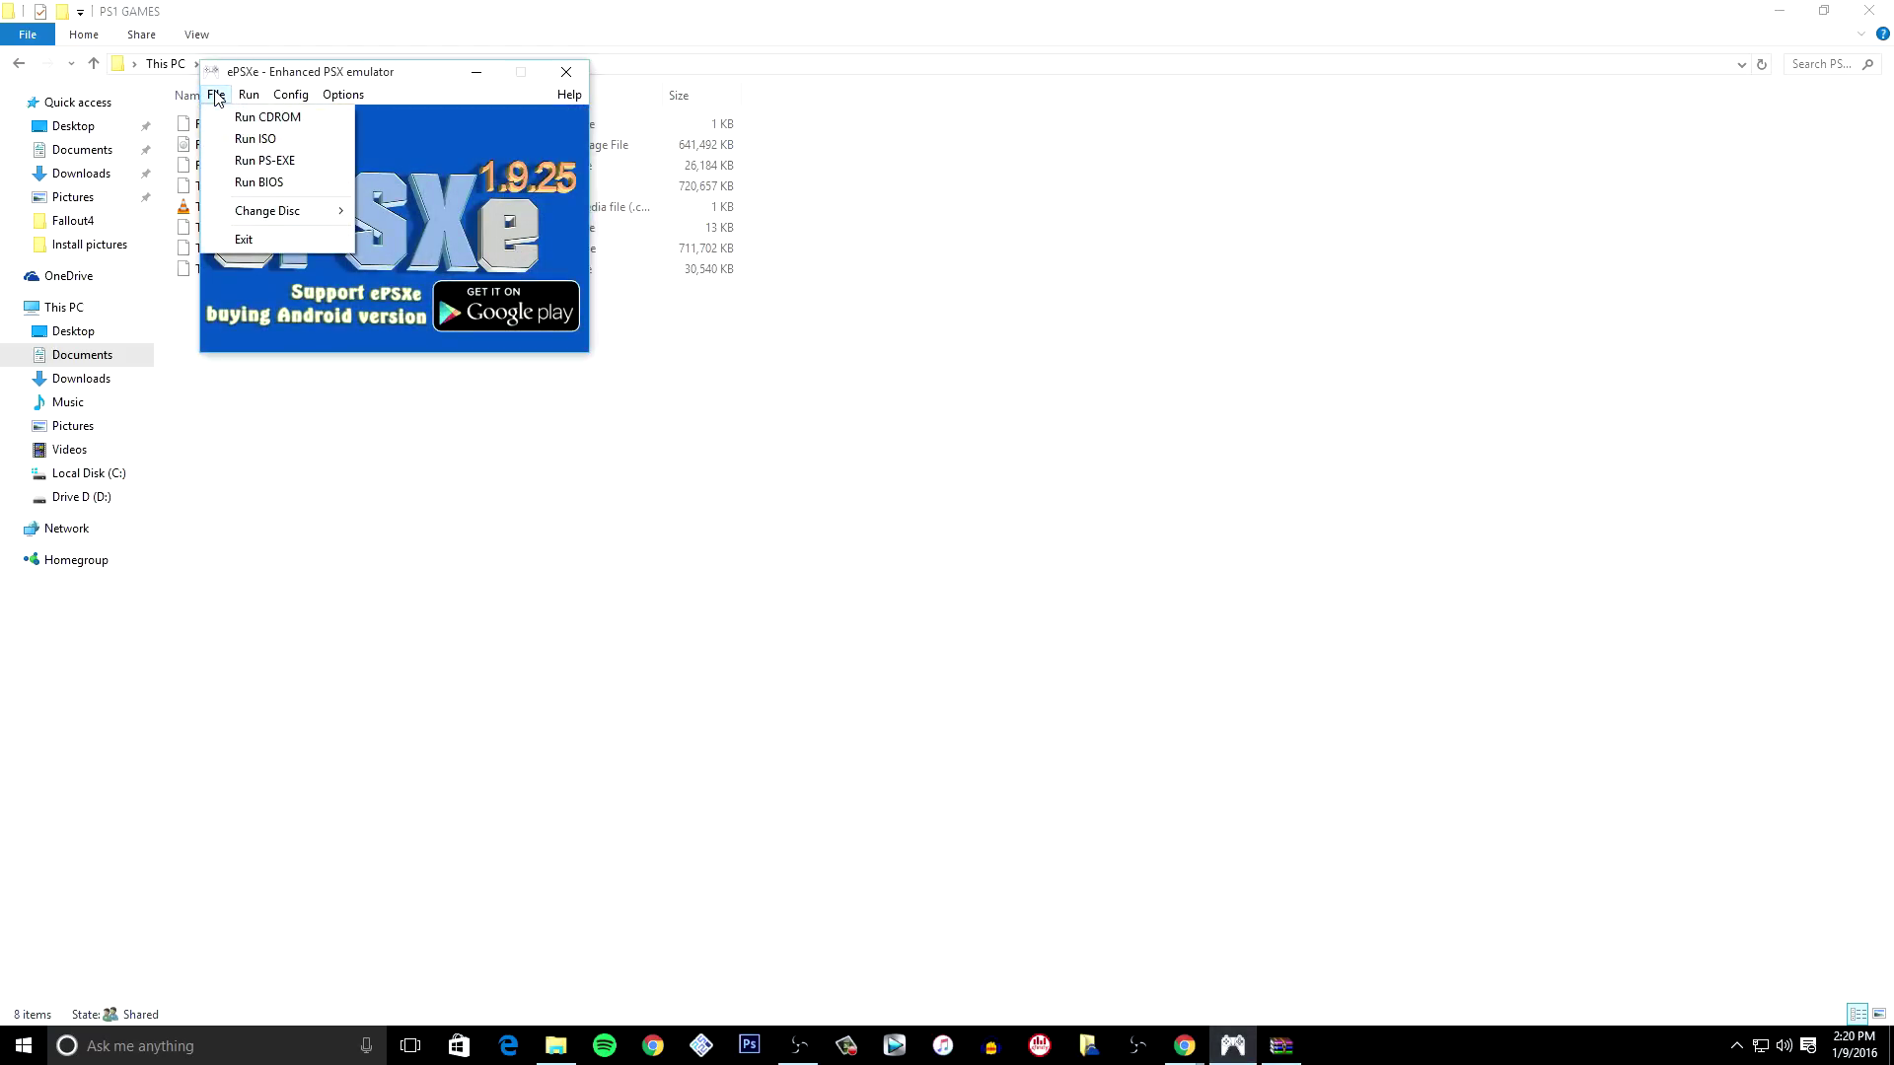
left_click(255, 139)
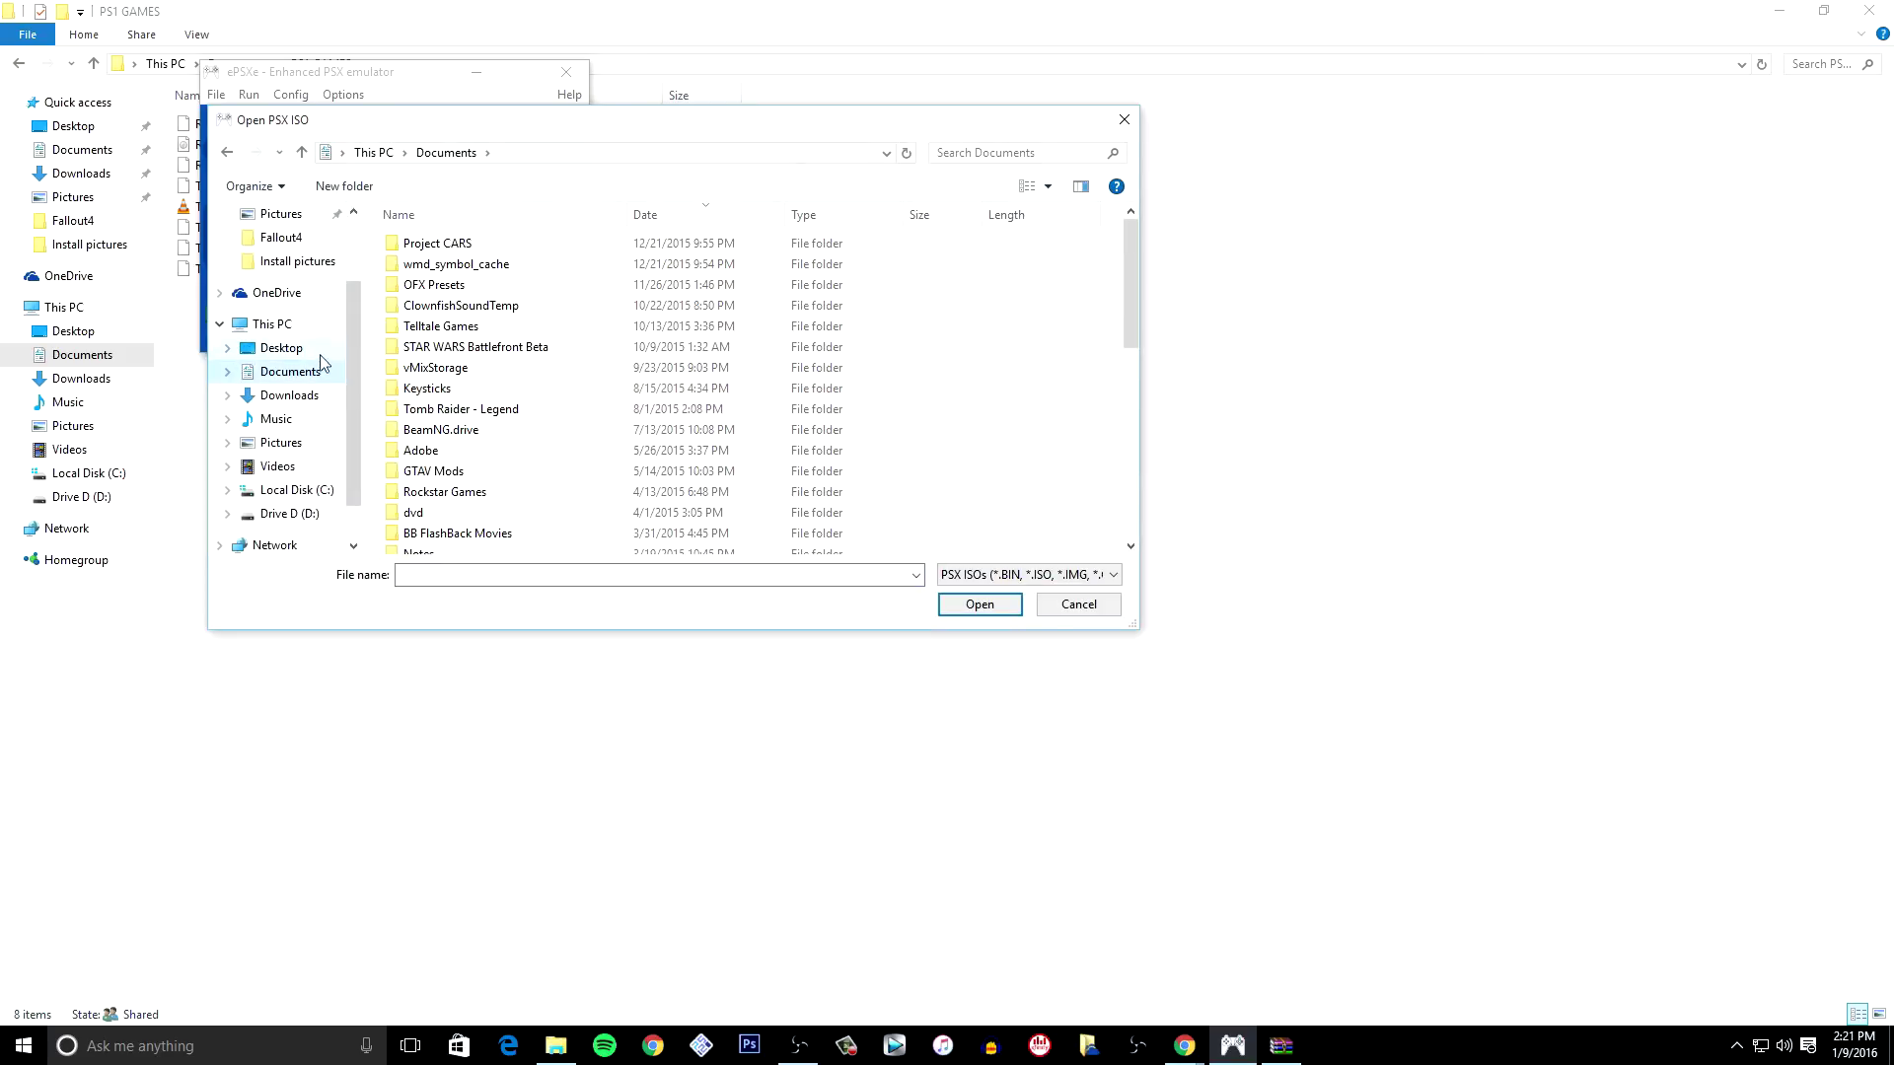
left_click_drag(1130, 228, 1111, 418)
left_click(432, 415)
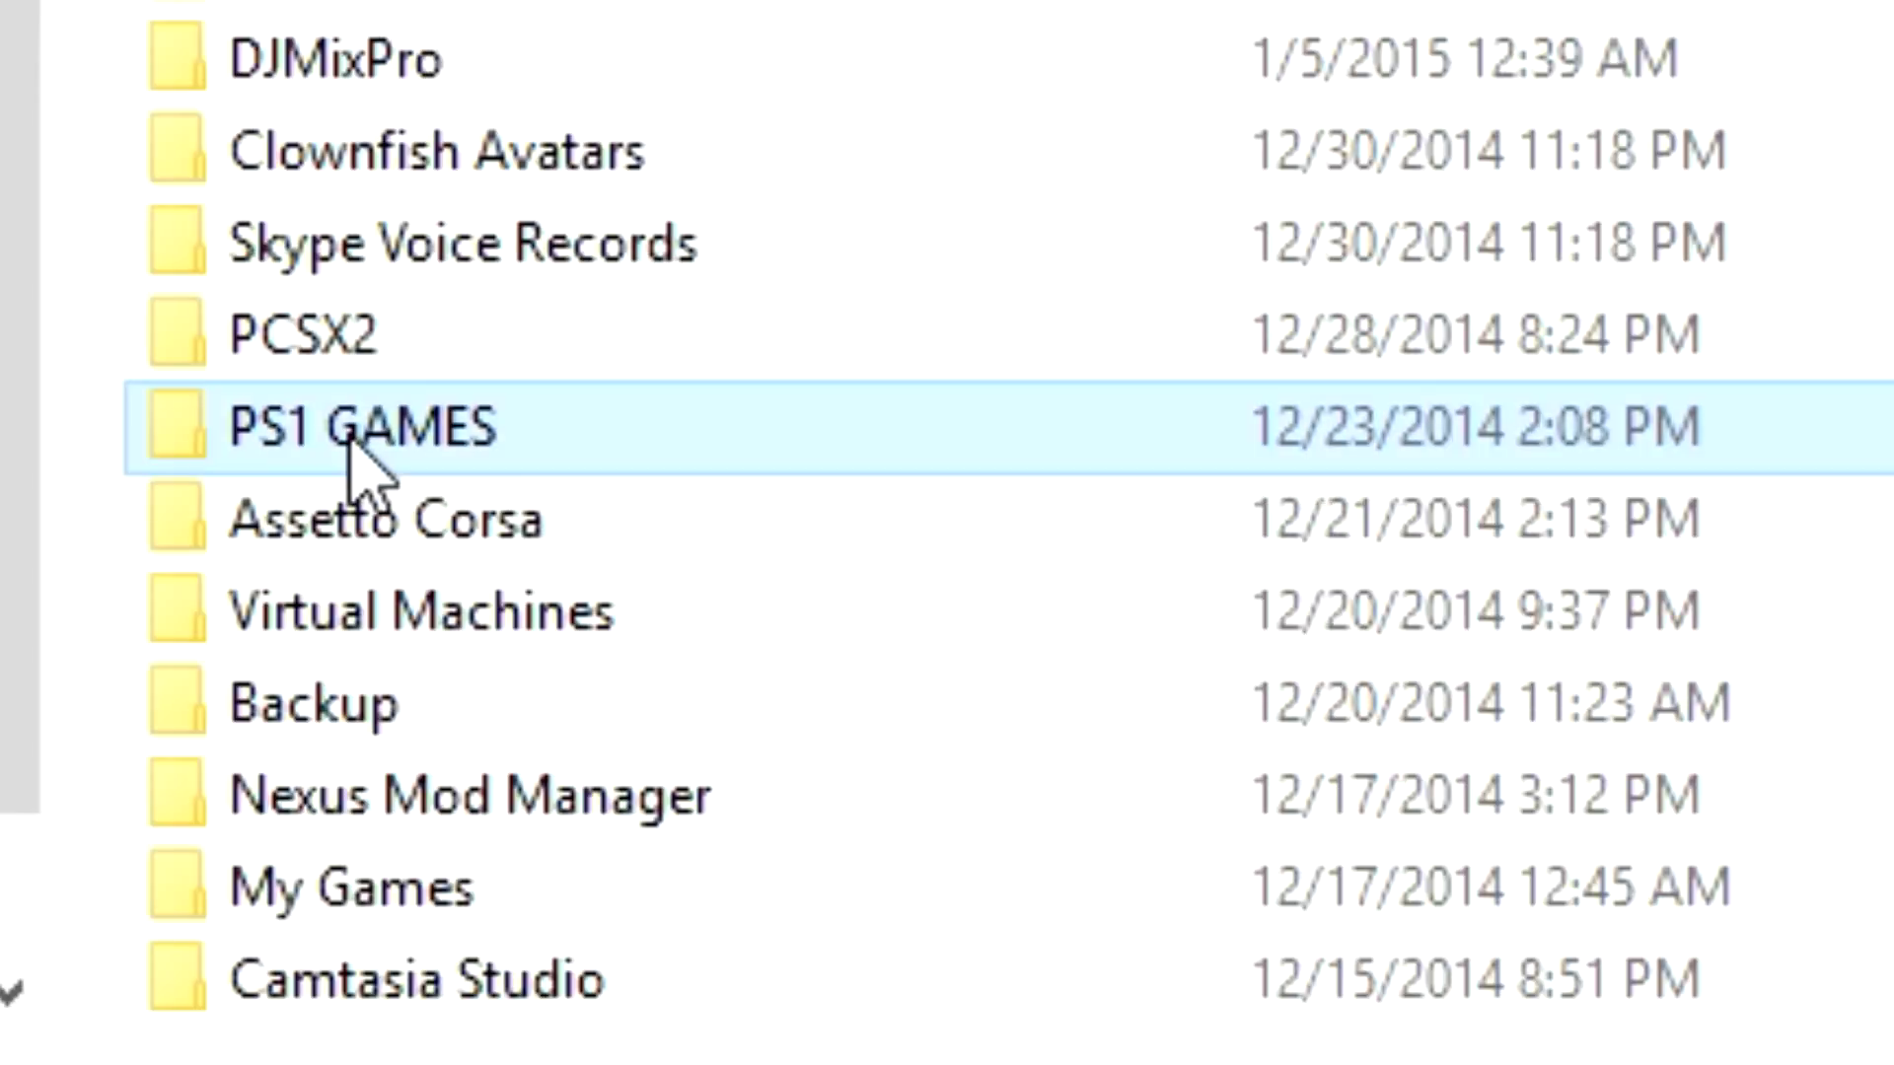
double_click(353, 434)
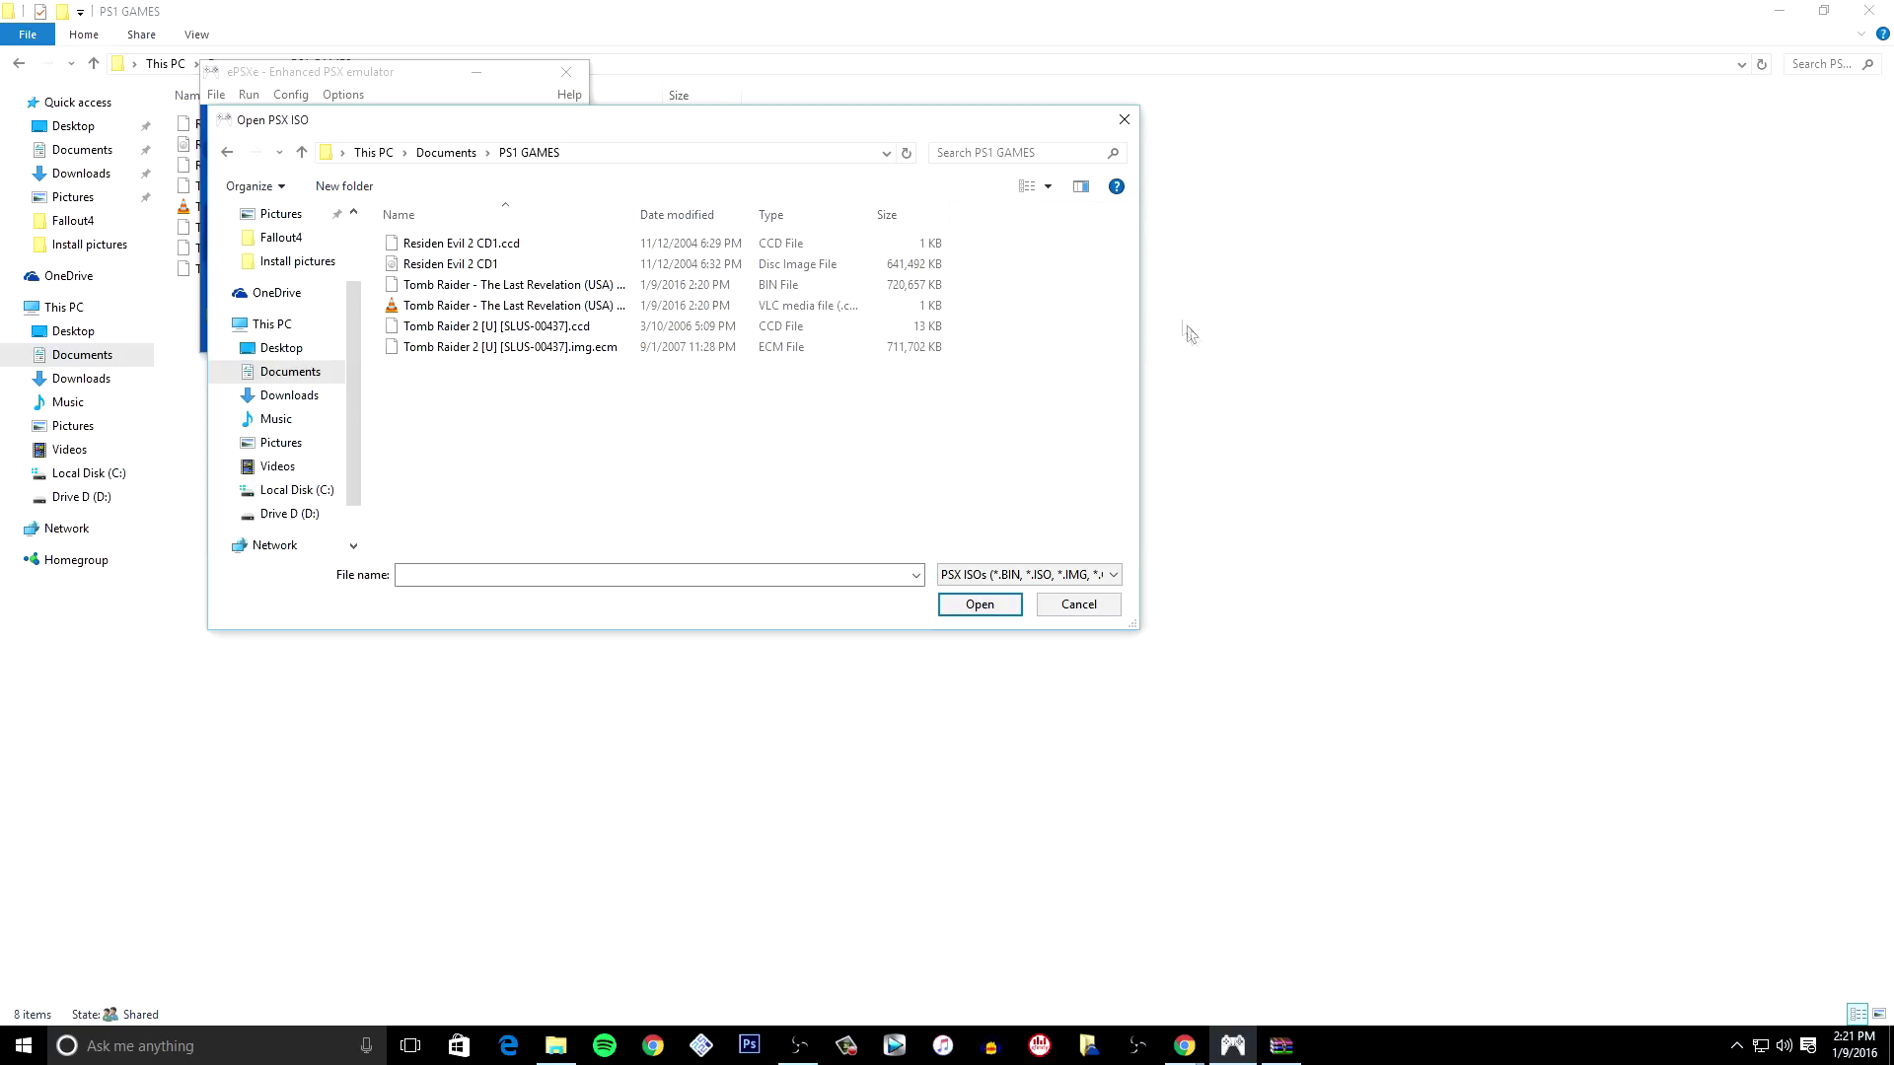
- Choose the BIN file "Tomb Raider - The Last Revelation (USA) (v1.1).bin" and run it in the emulator
key("Down")
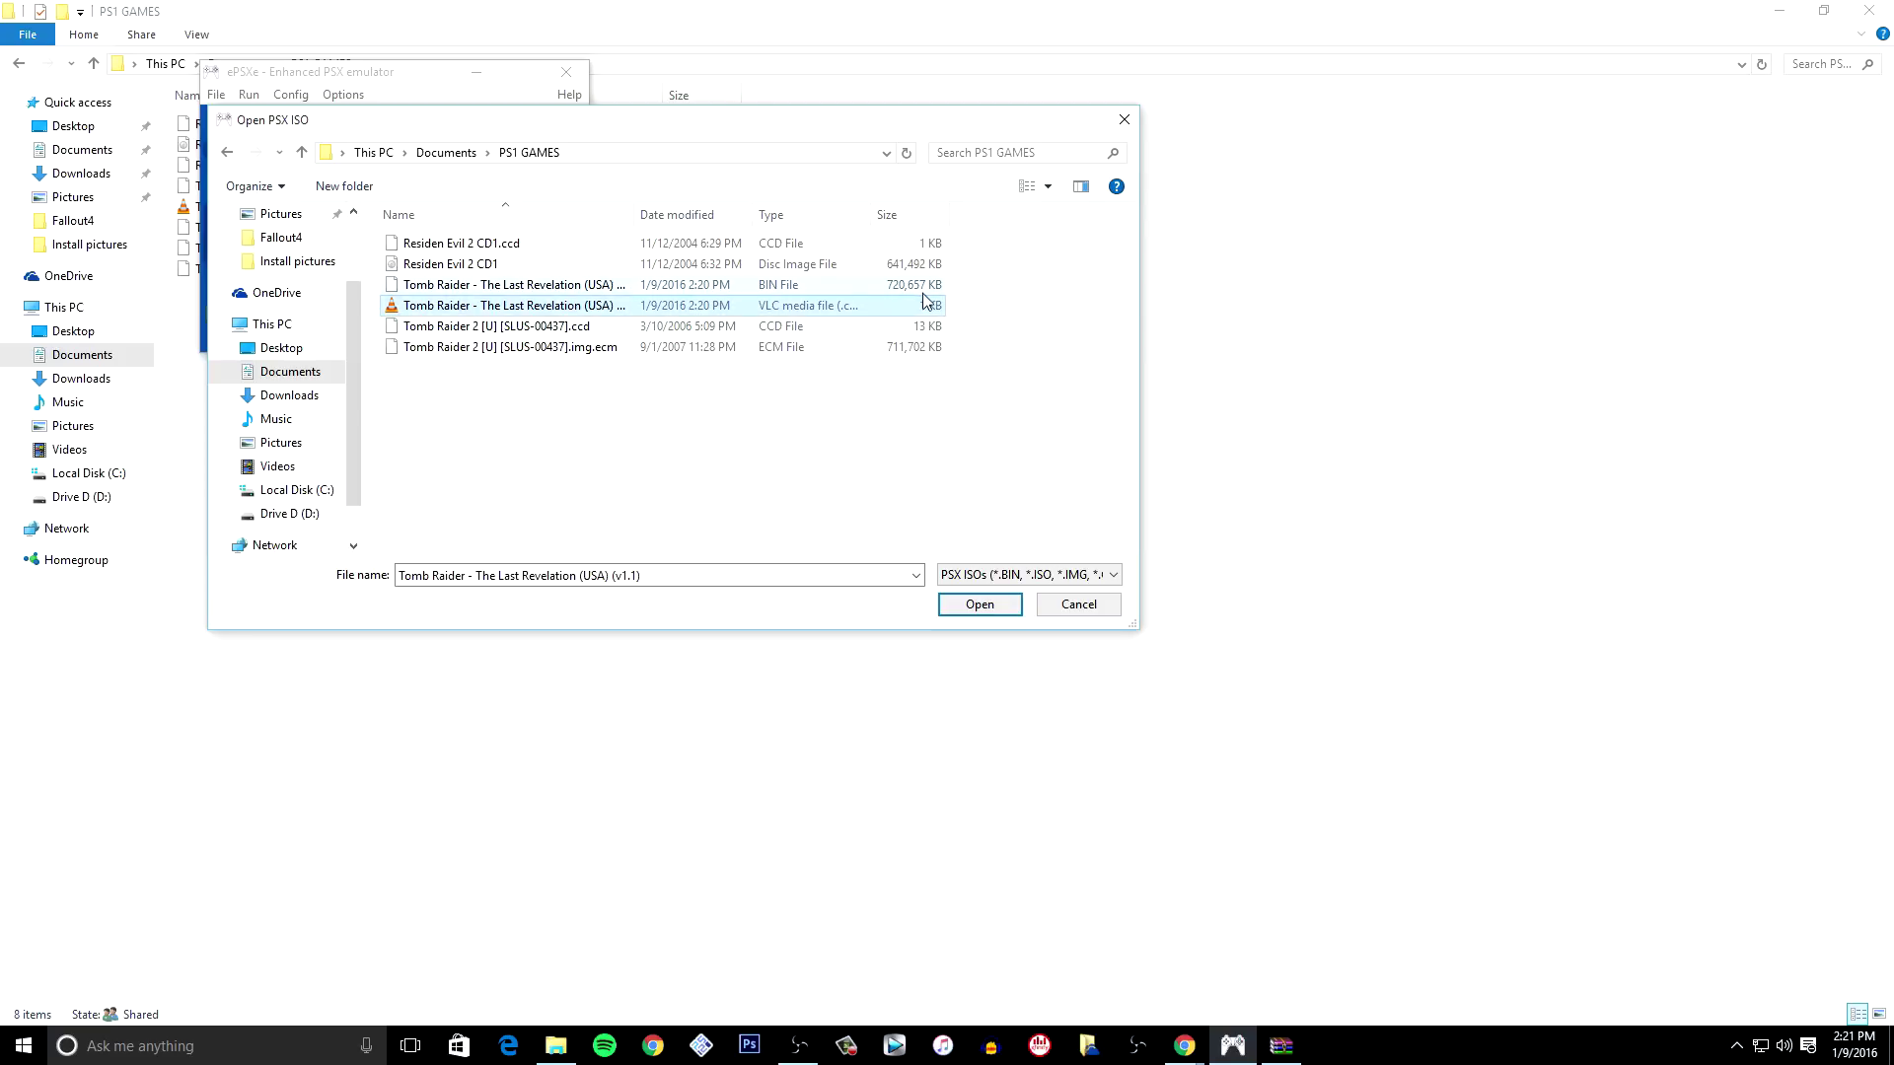
key("Up")
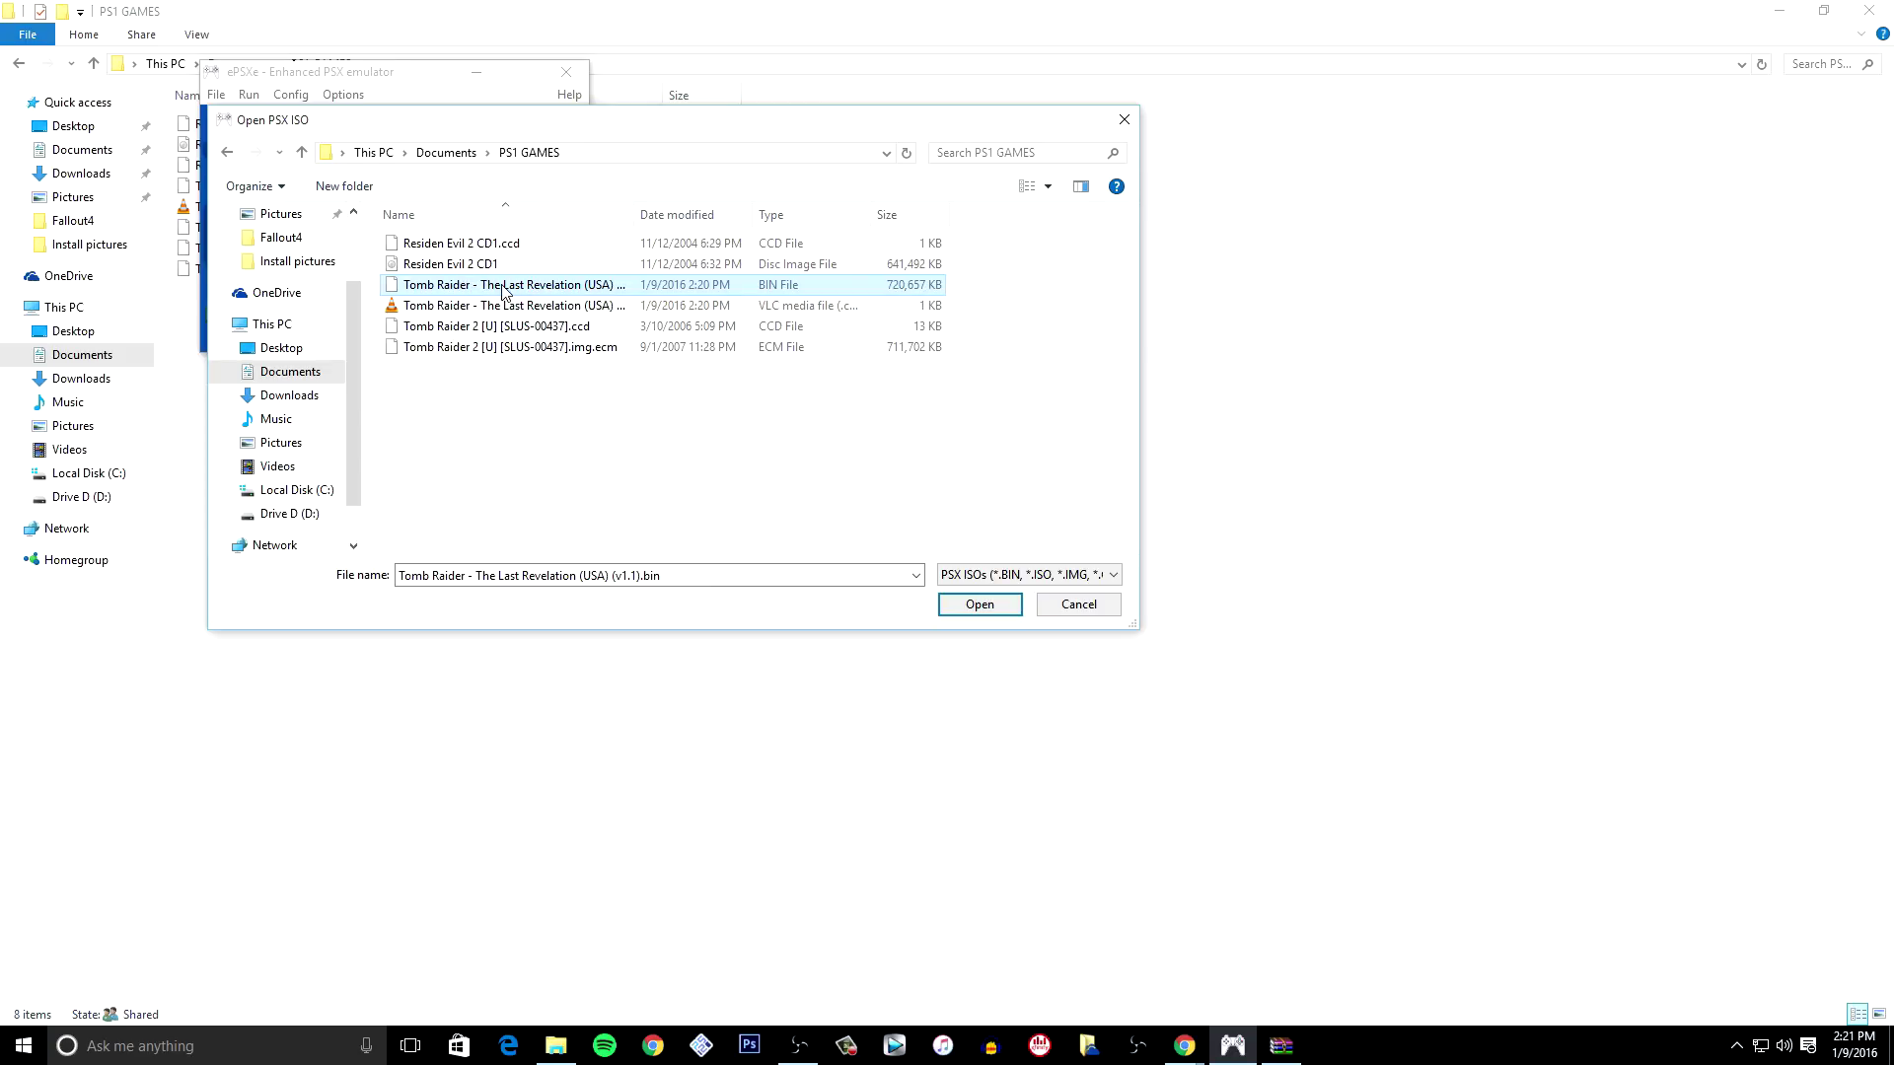
left_click(1004, 604)
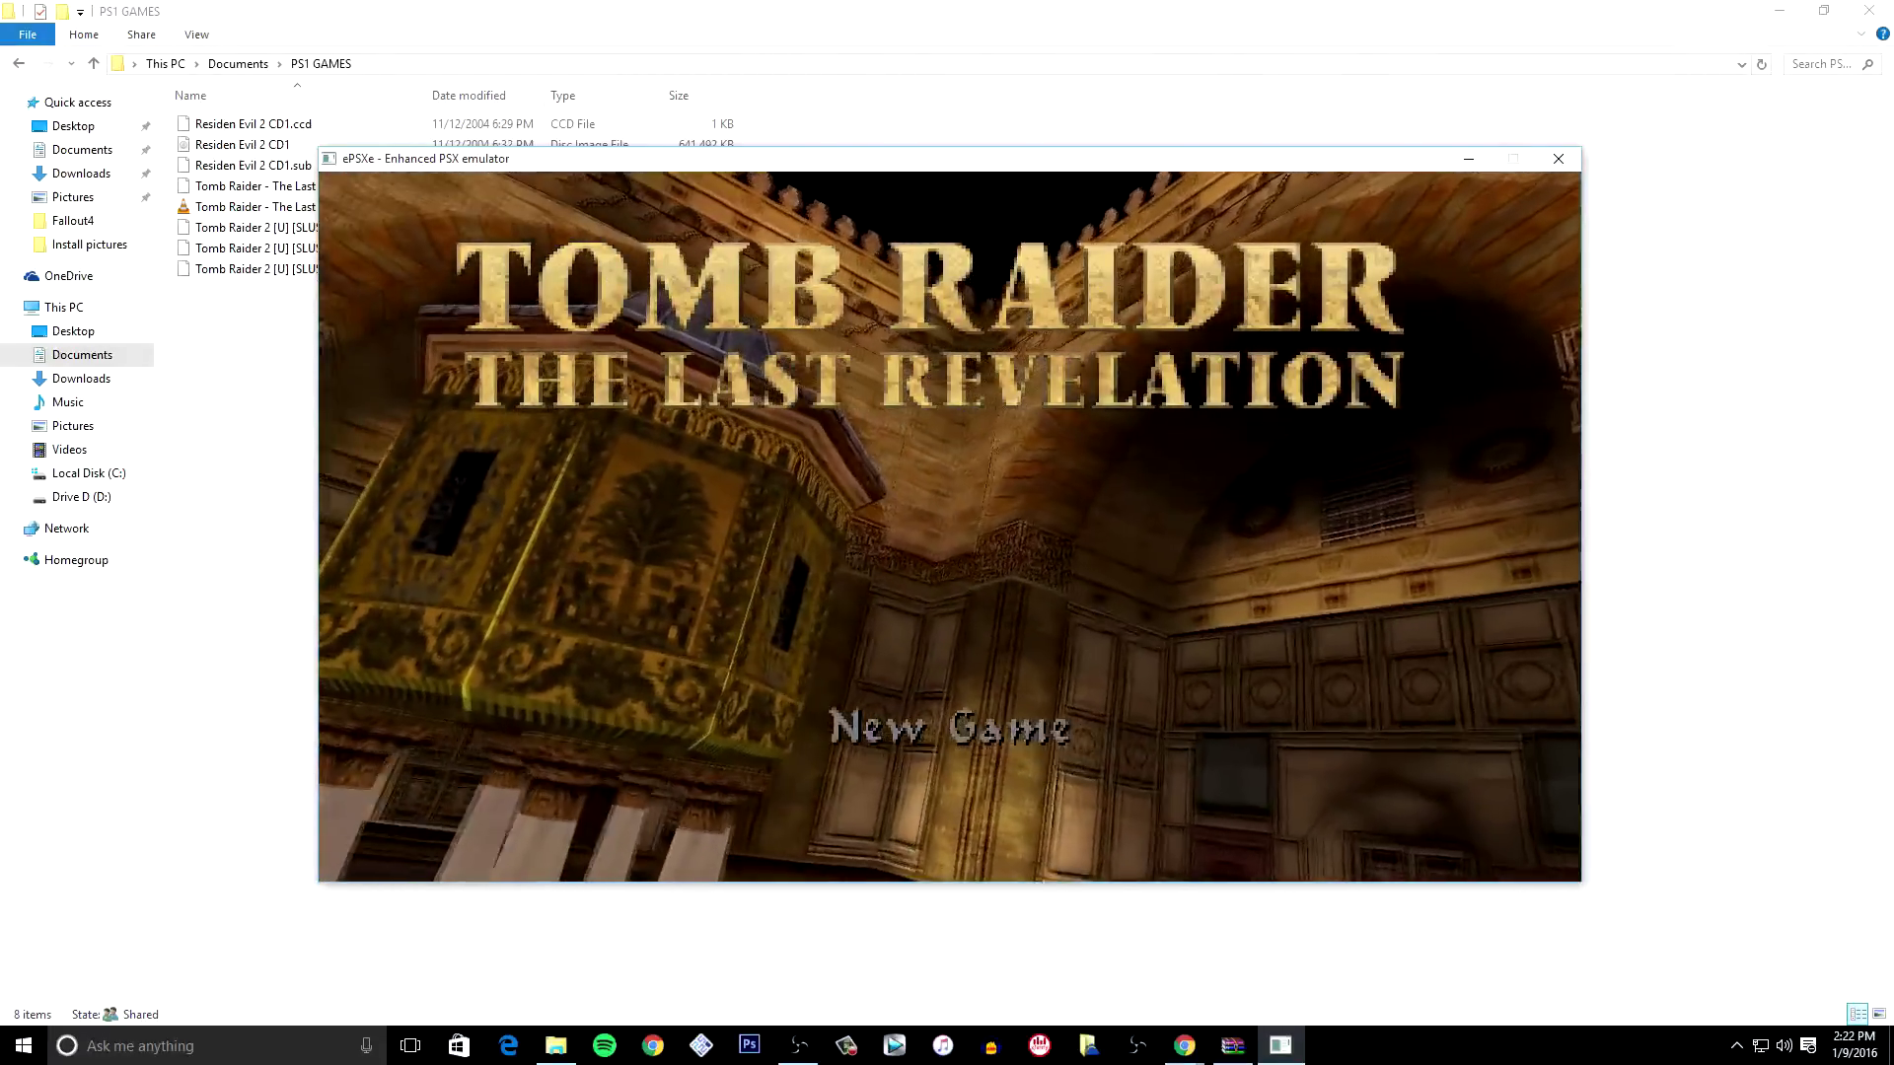
- Suspend the running game to return to the emulator's main window, and continue the game from there
key("Escape")
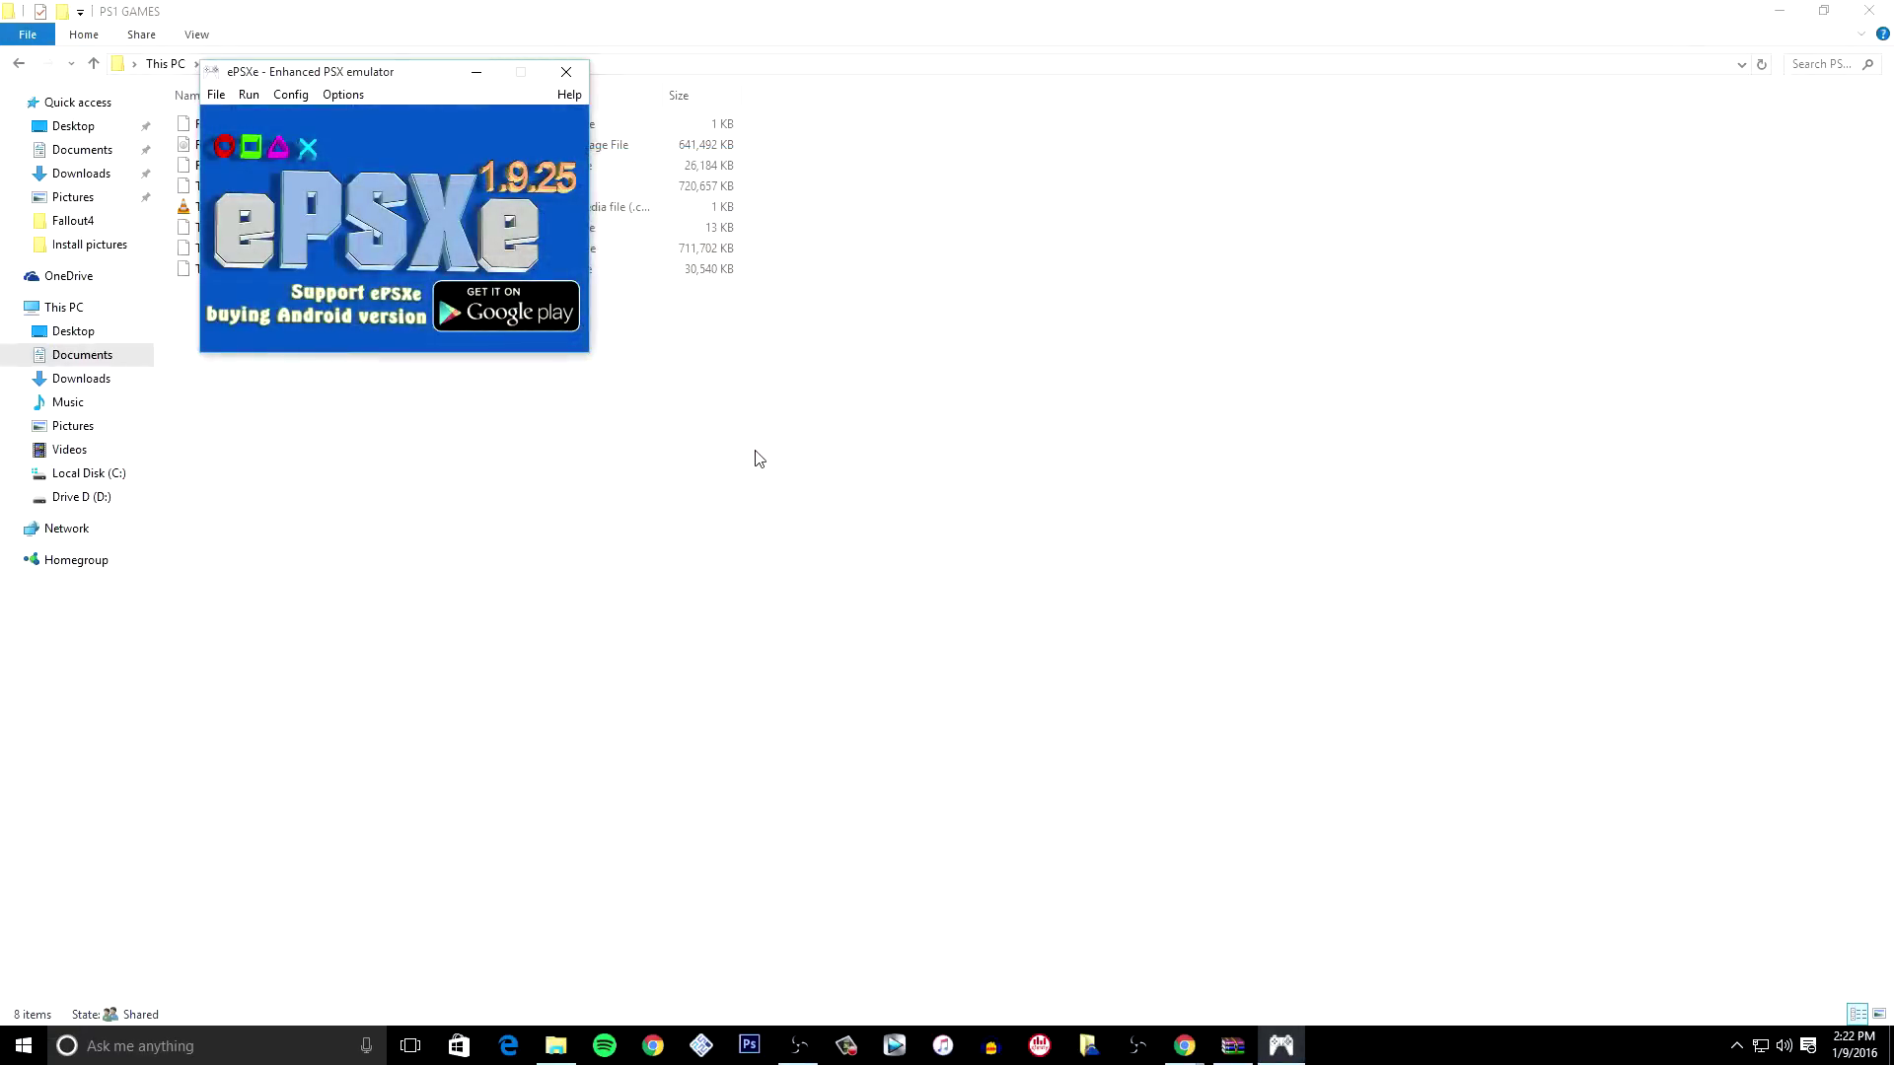
left_click(219, 95)
mouse_move(250, 101)
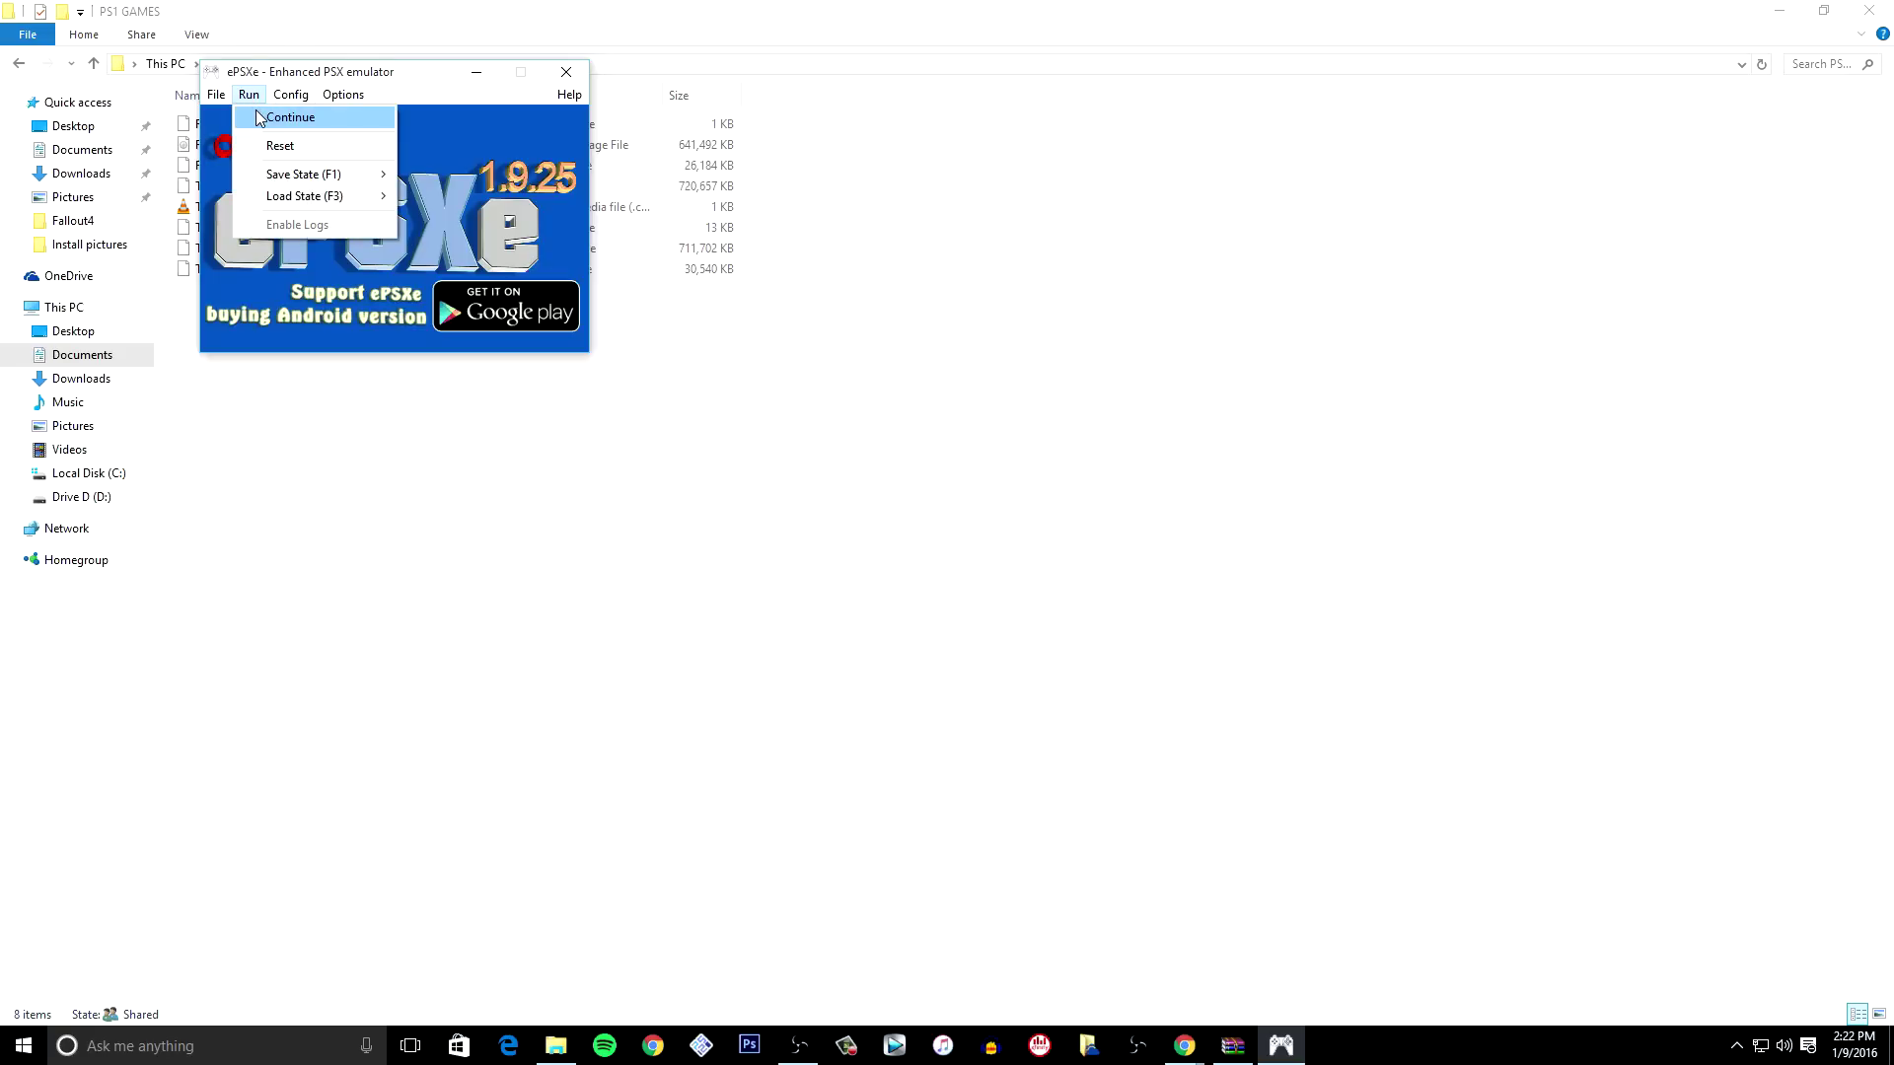
left_click(259, 116)
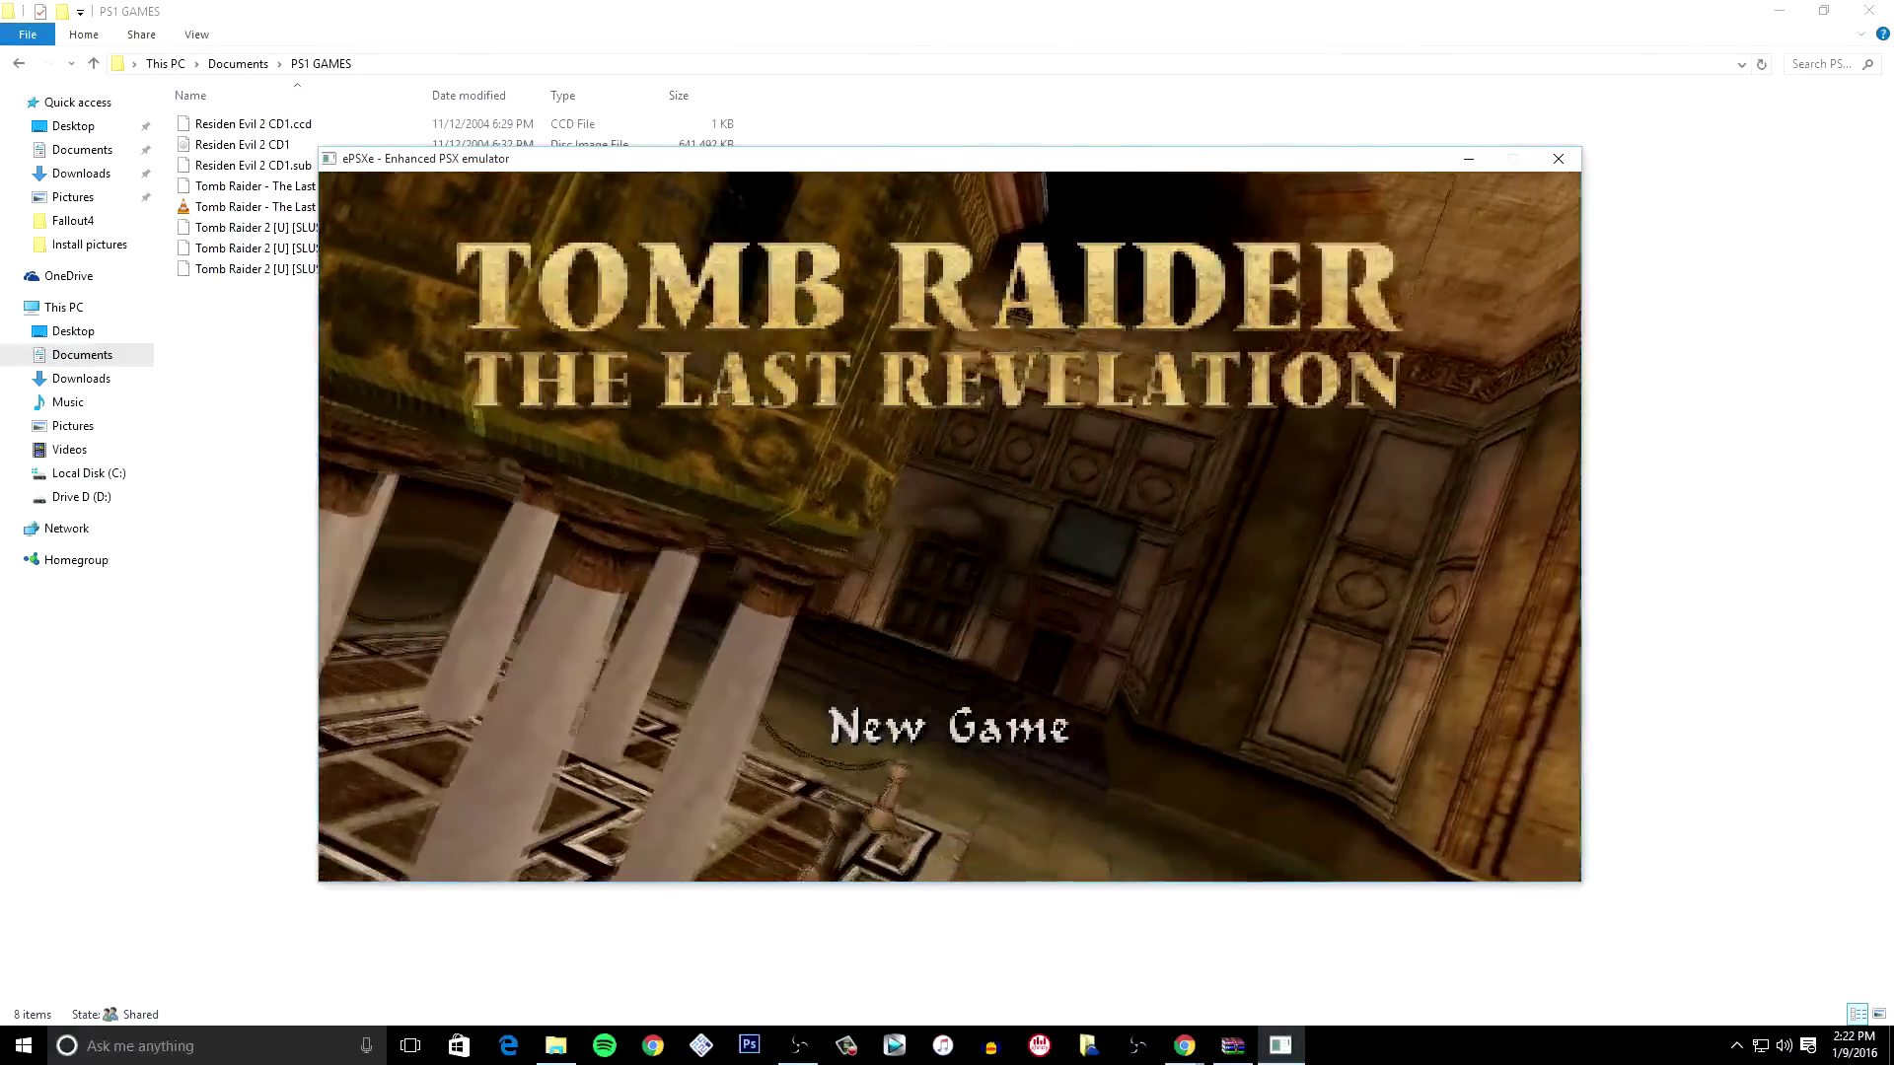
- Suspend the game again and reset it from the emulator's main window
key("Escape")
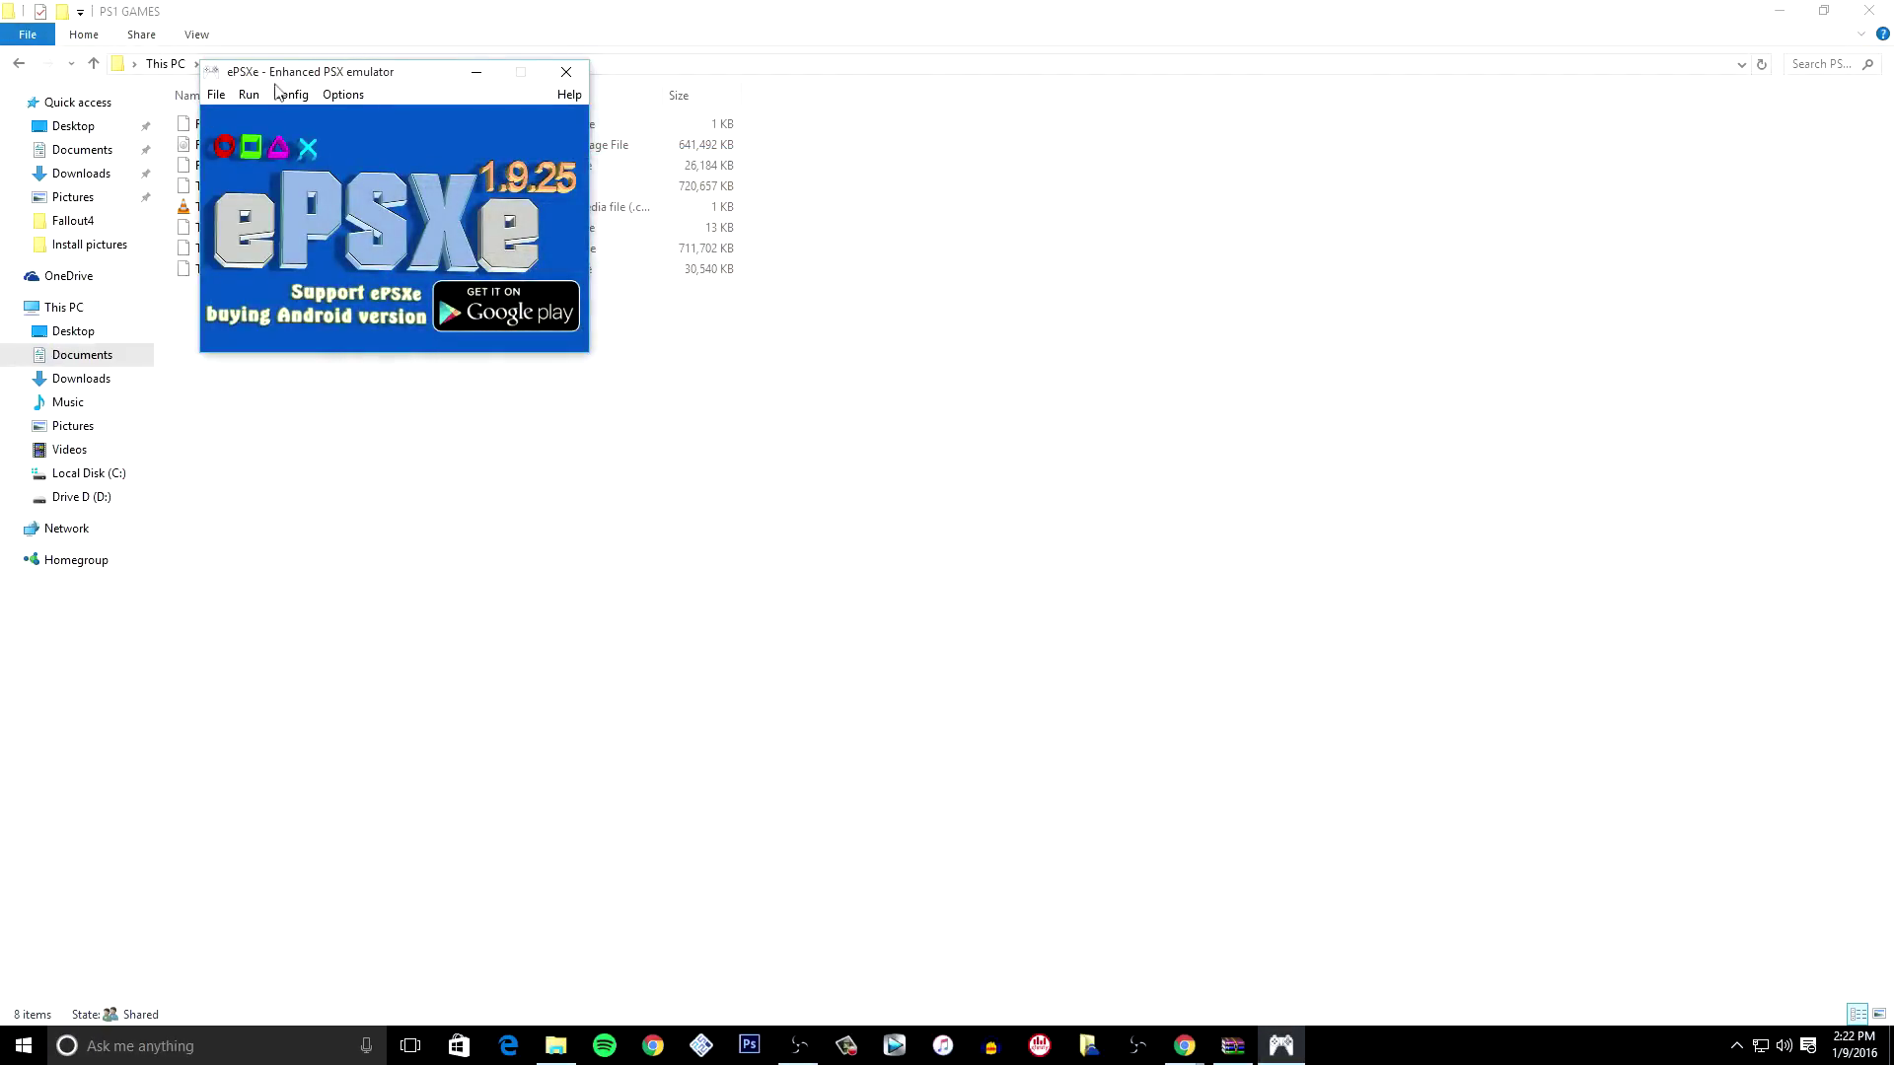
left_click(249, 95)
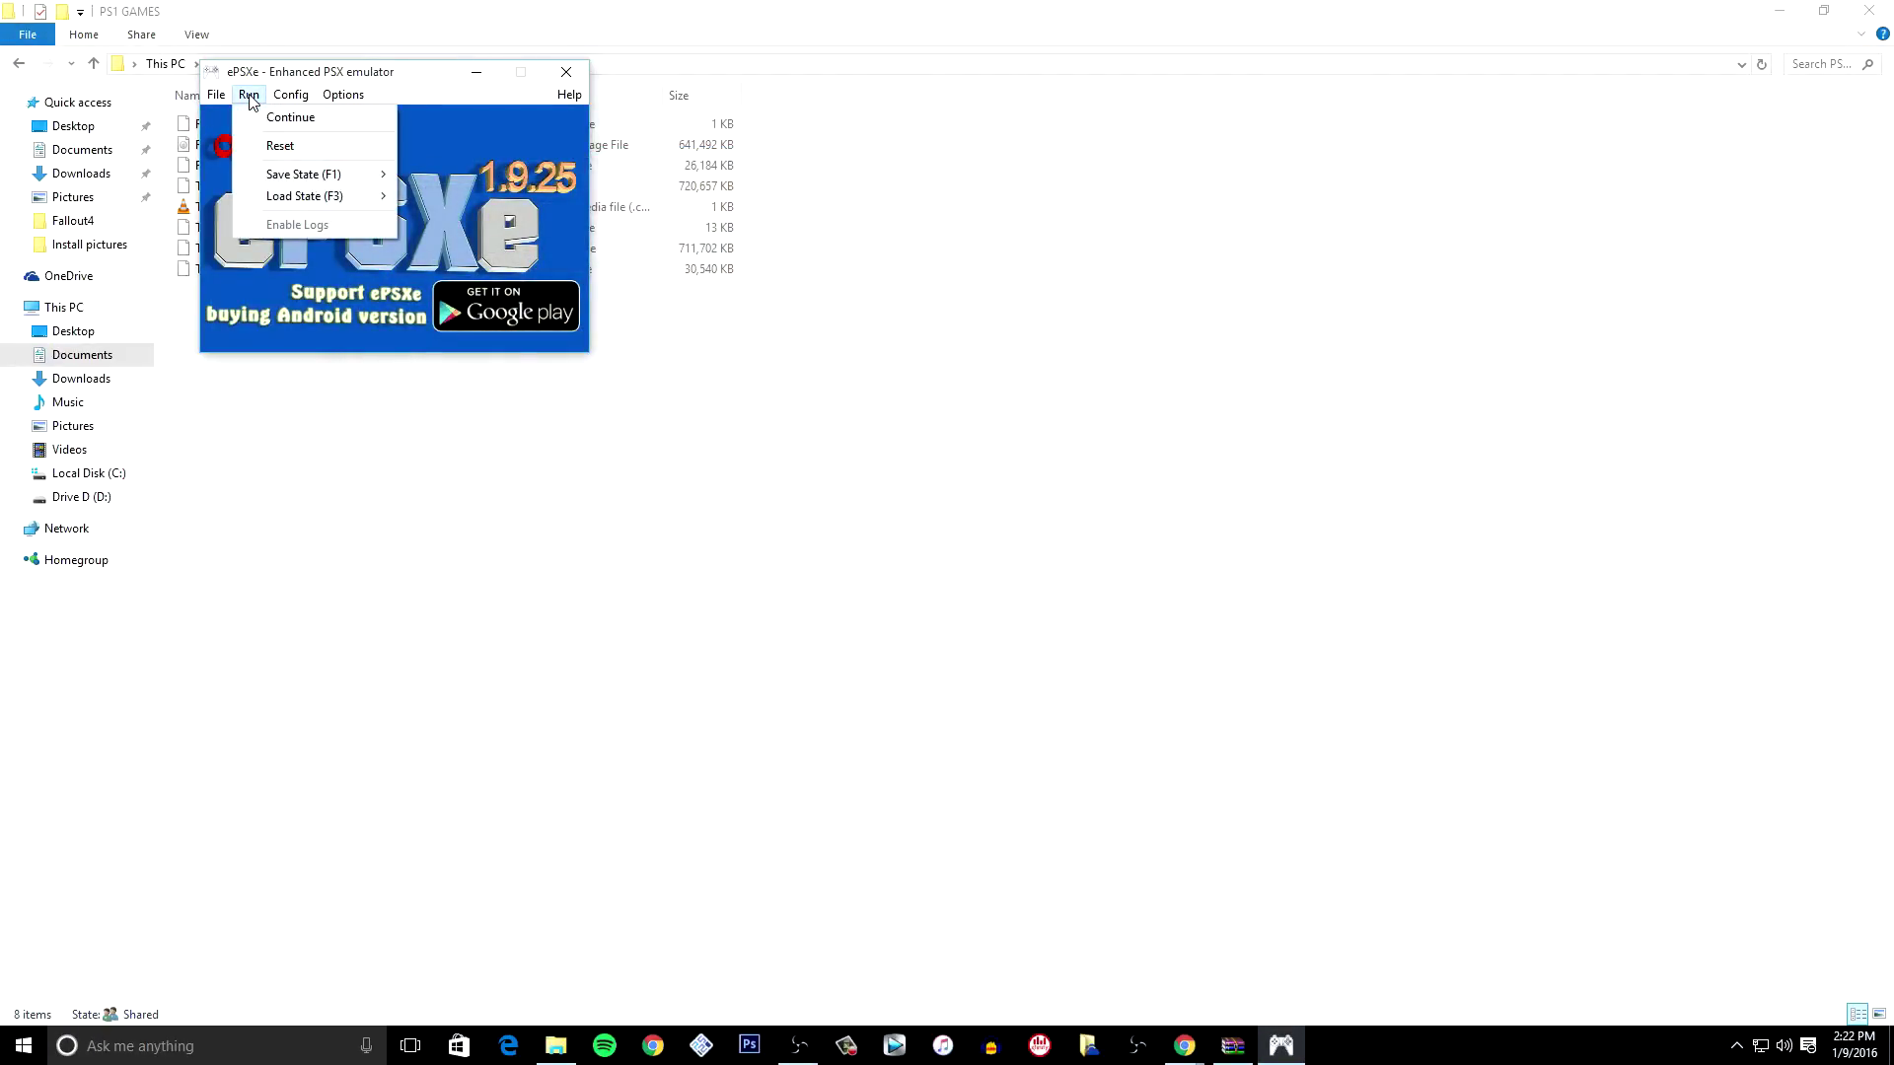
left_click(280, 146)
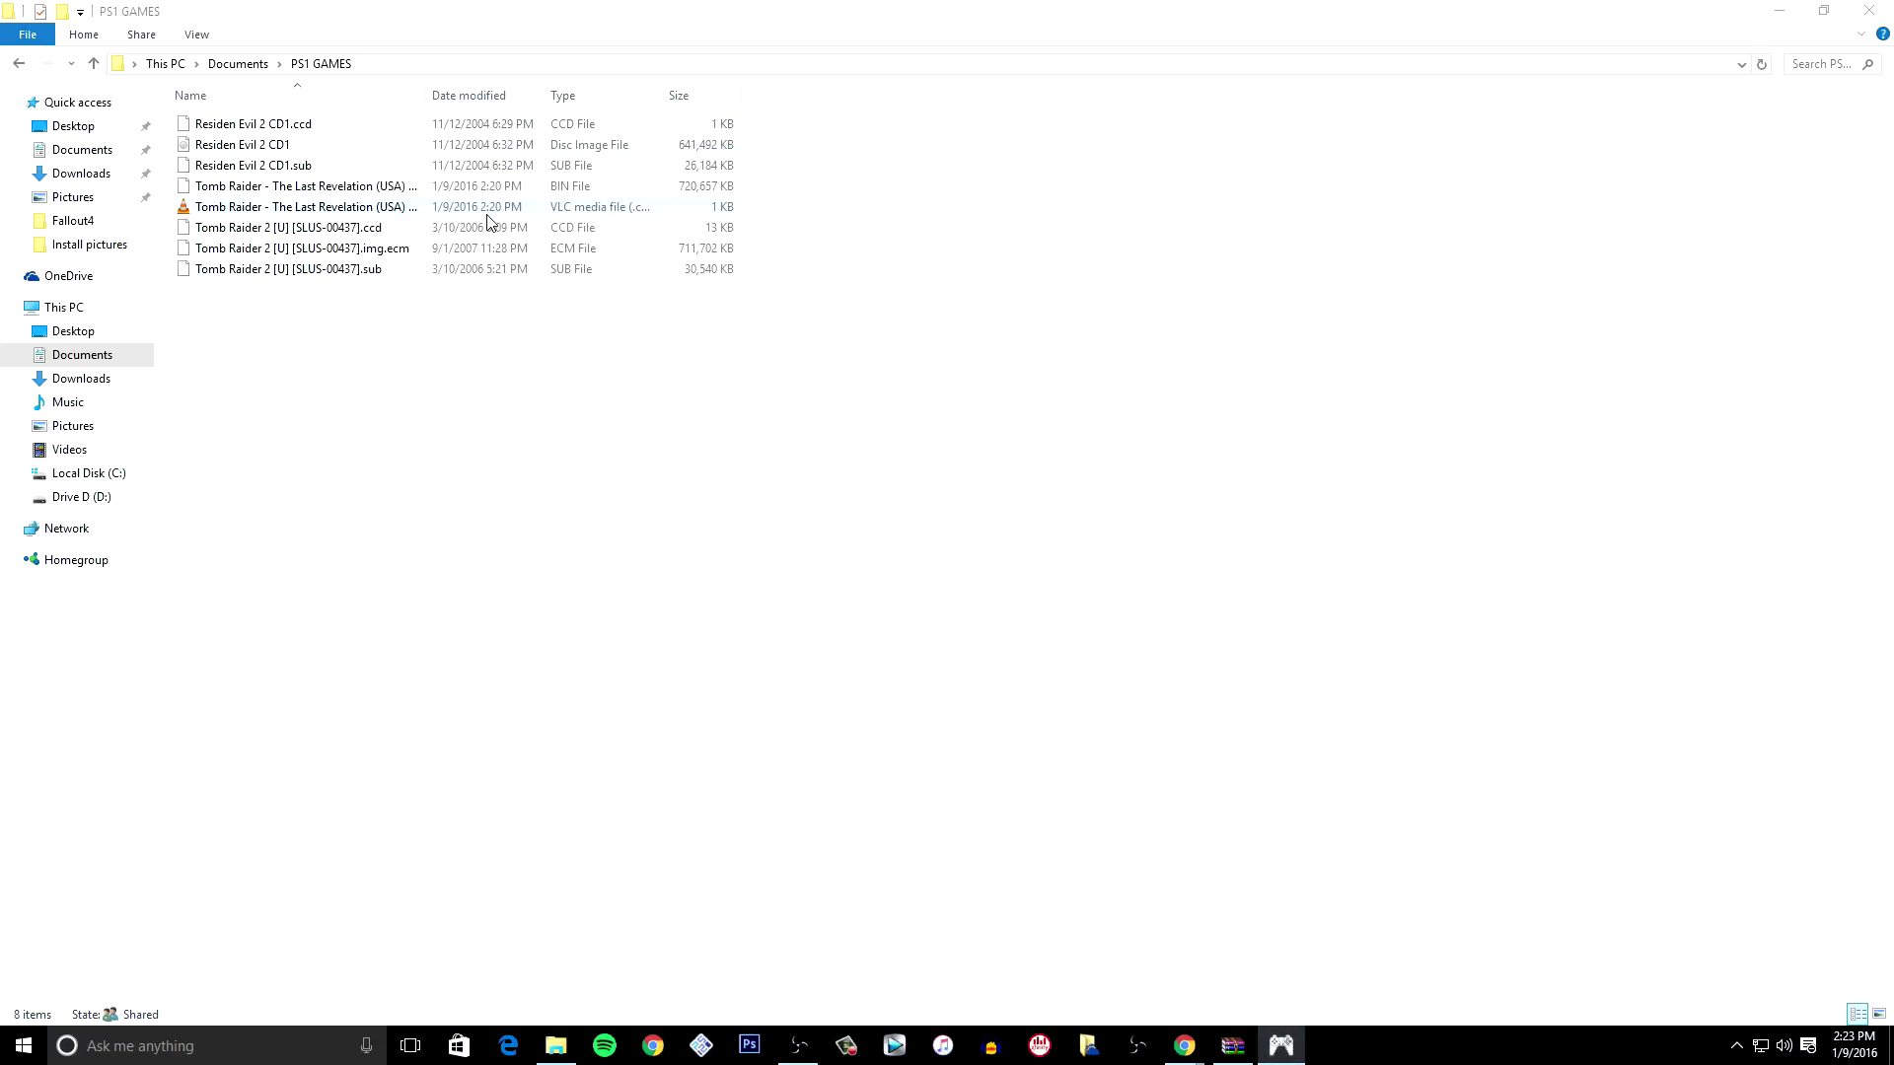
- Bring the ePSXe main window back to the front and exit the emulator
left_click(1285, 1048)
left_click(1285, 1048)
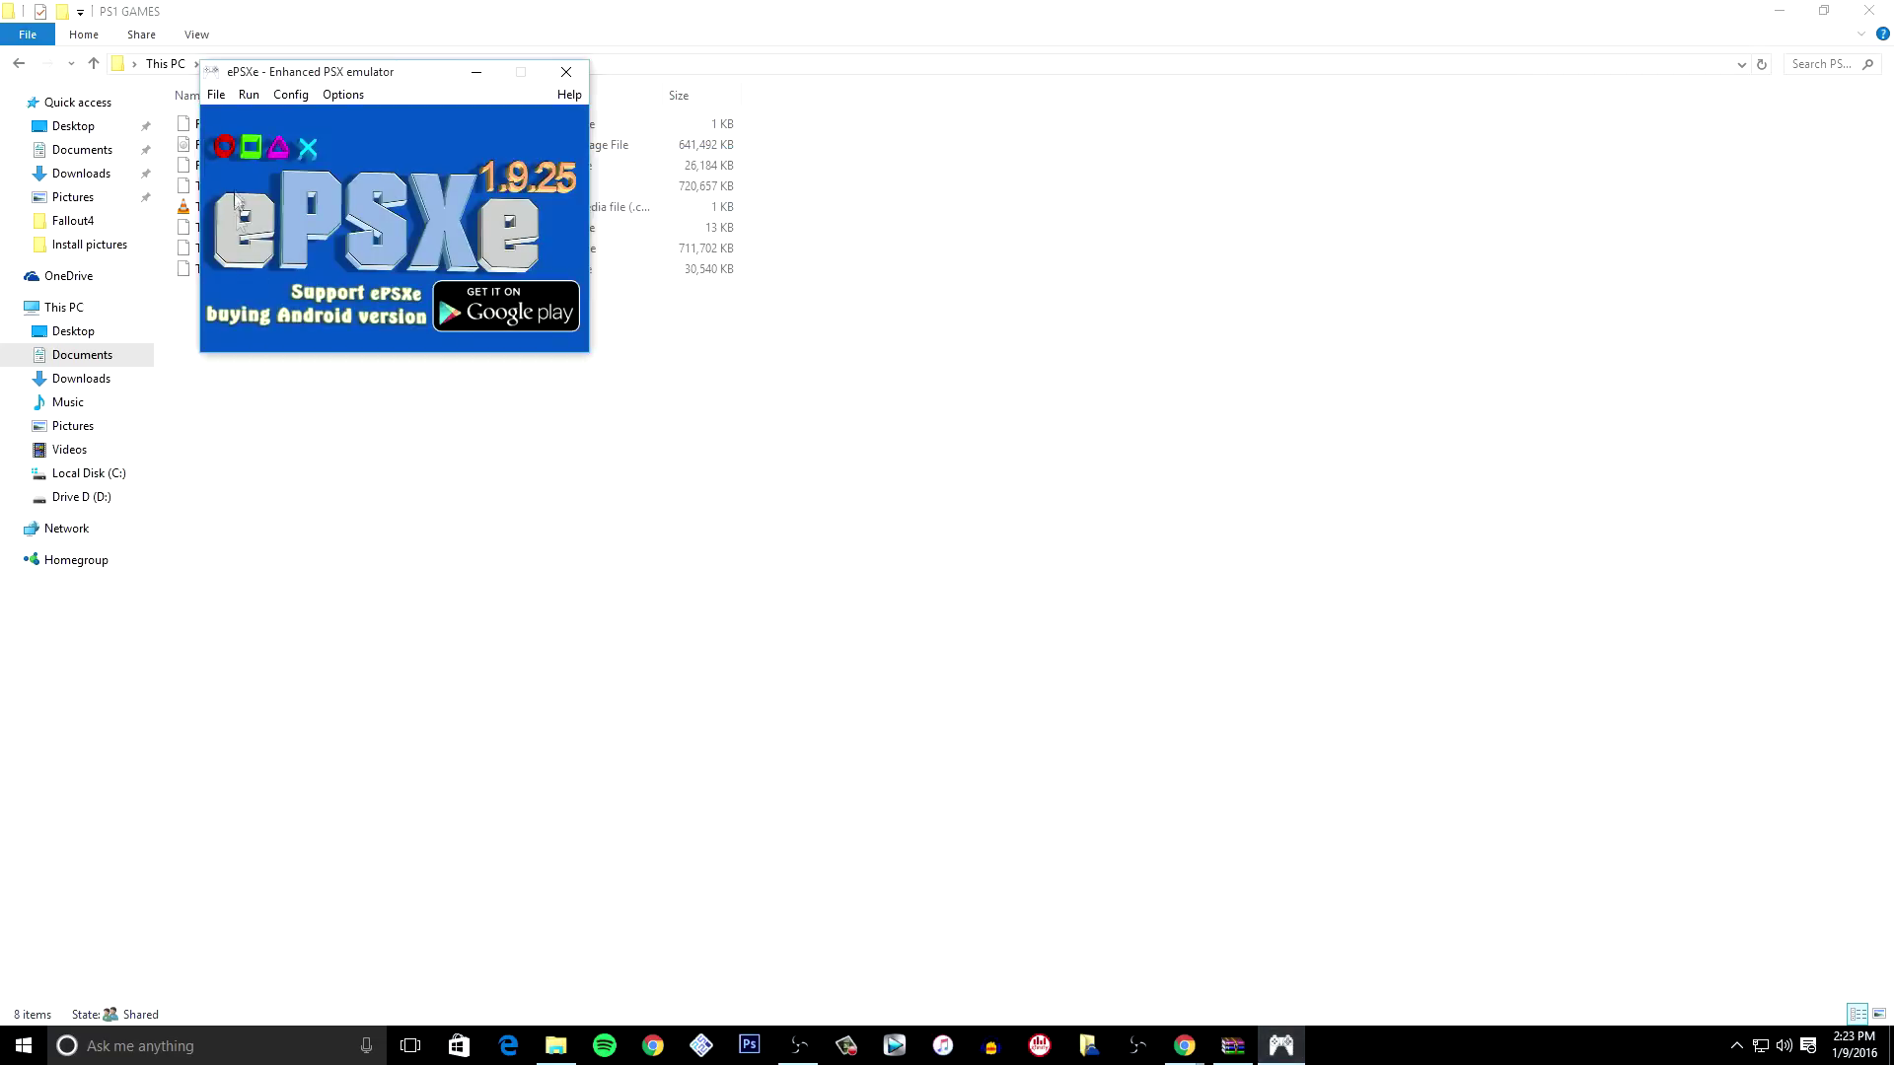
left_click(216, 96)
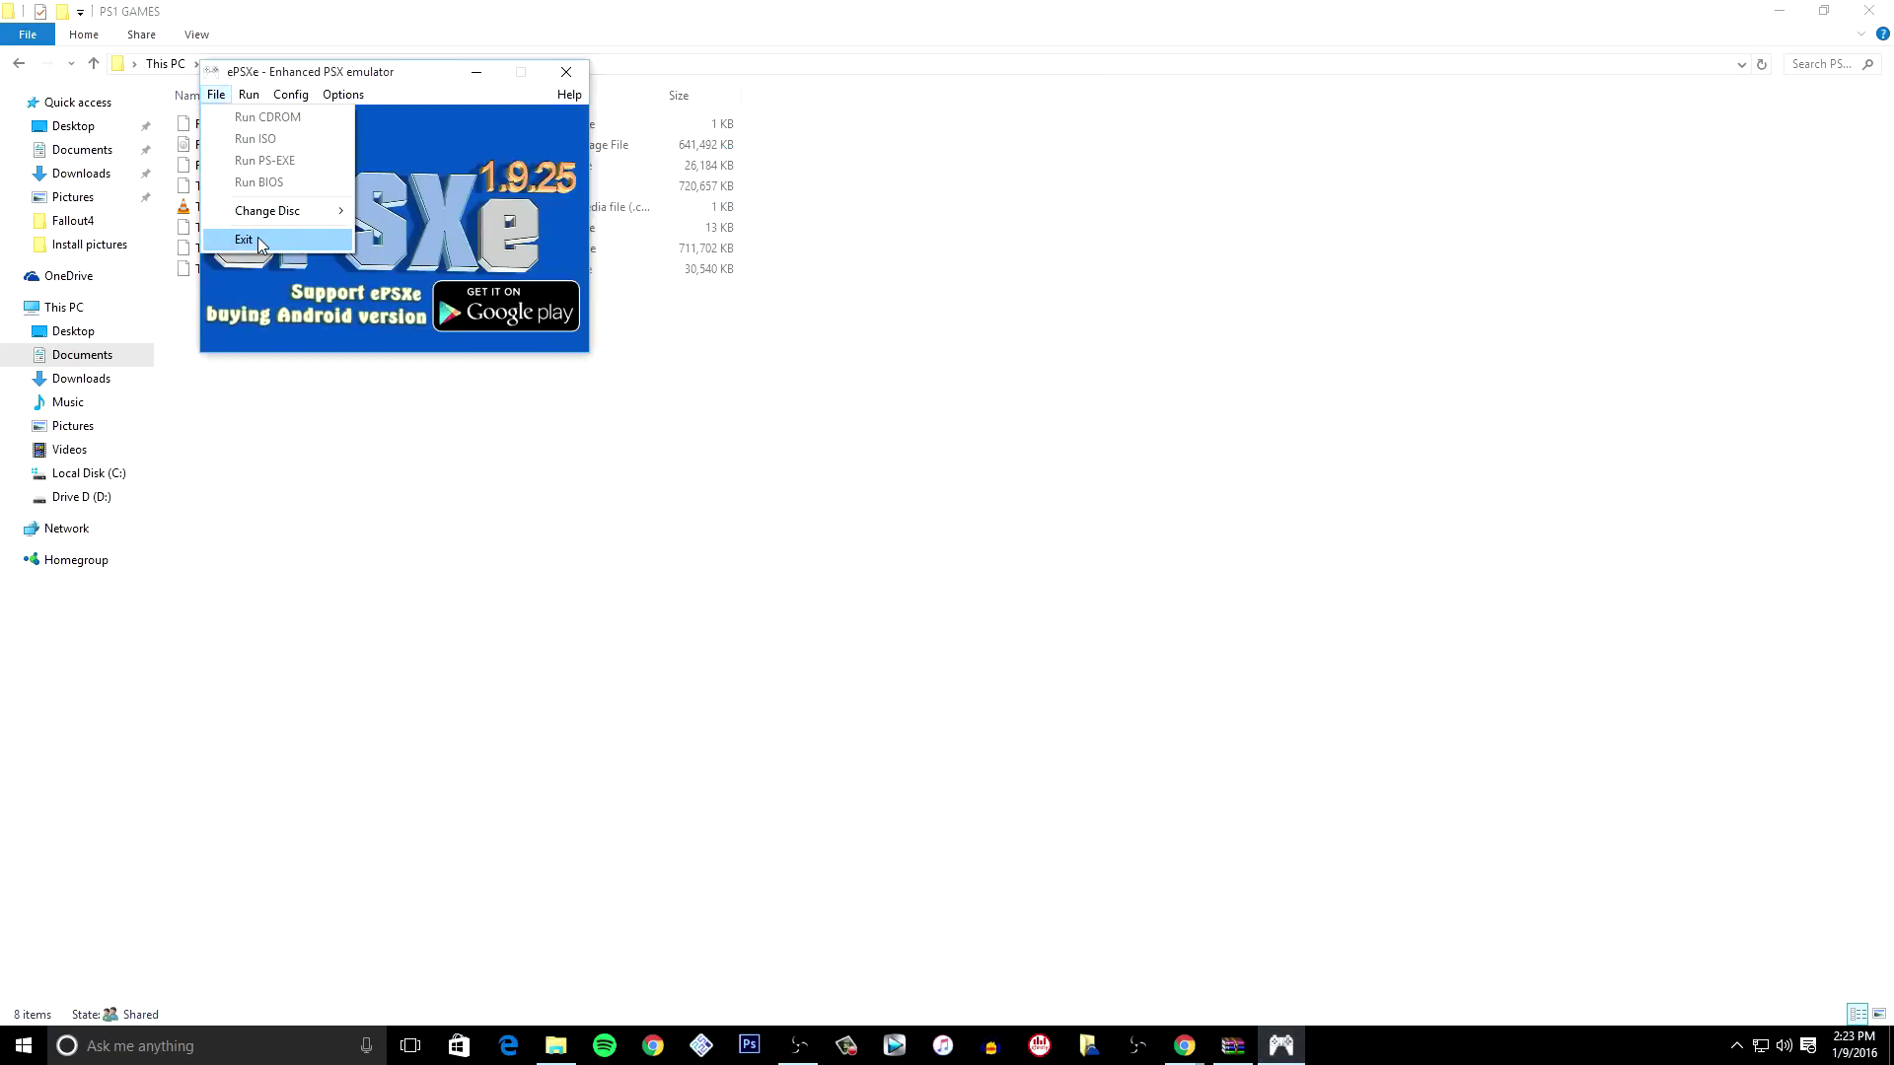
left_click(261, 244)
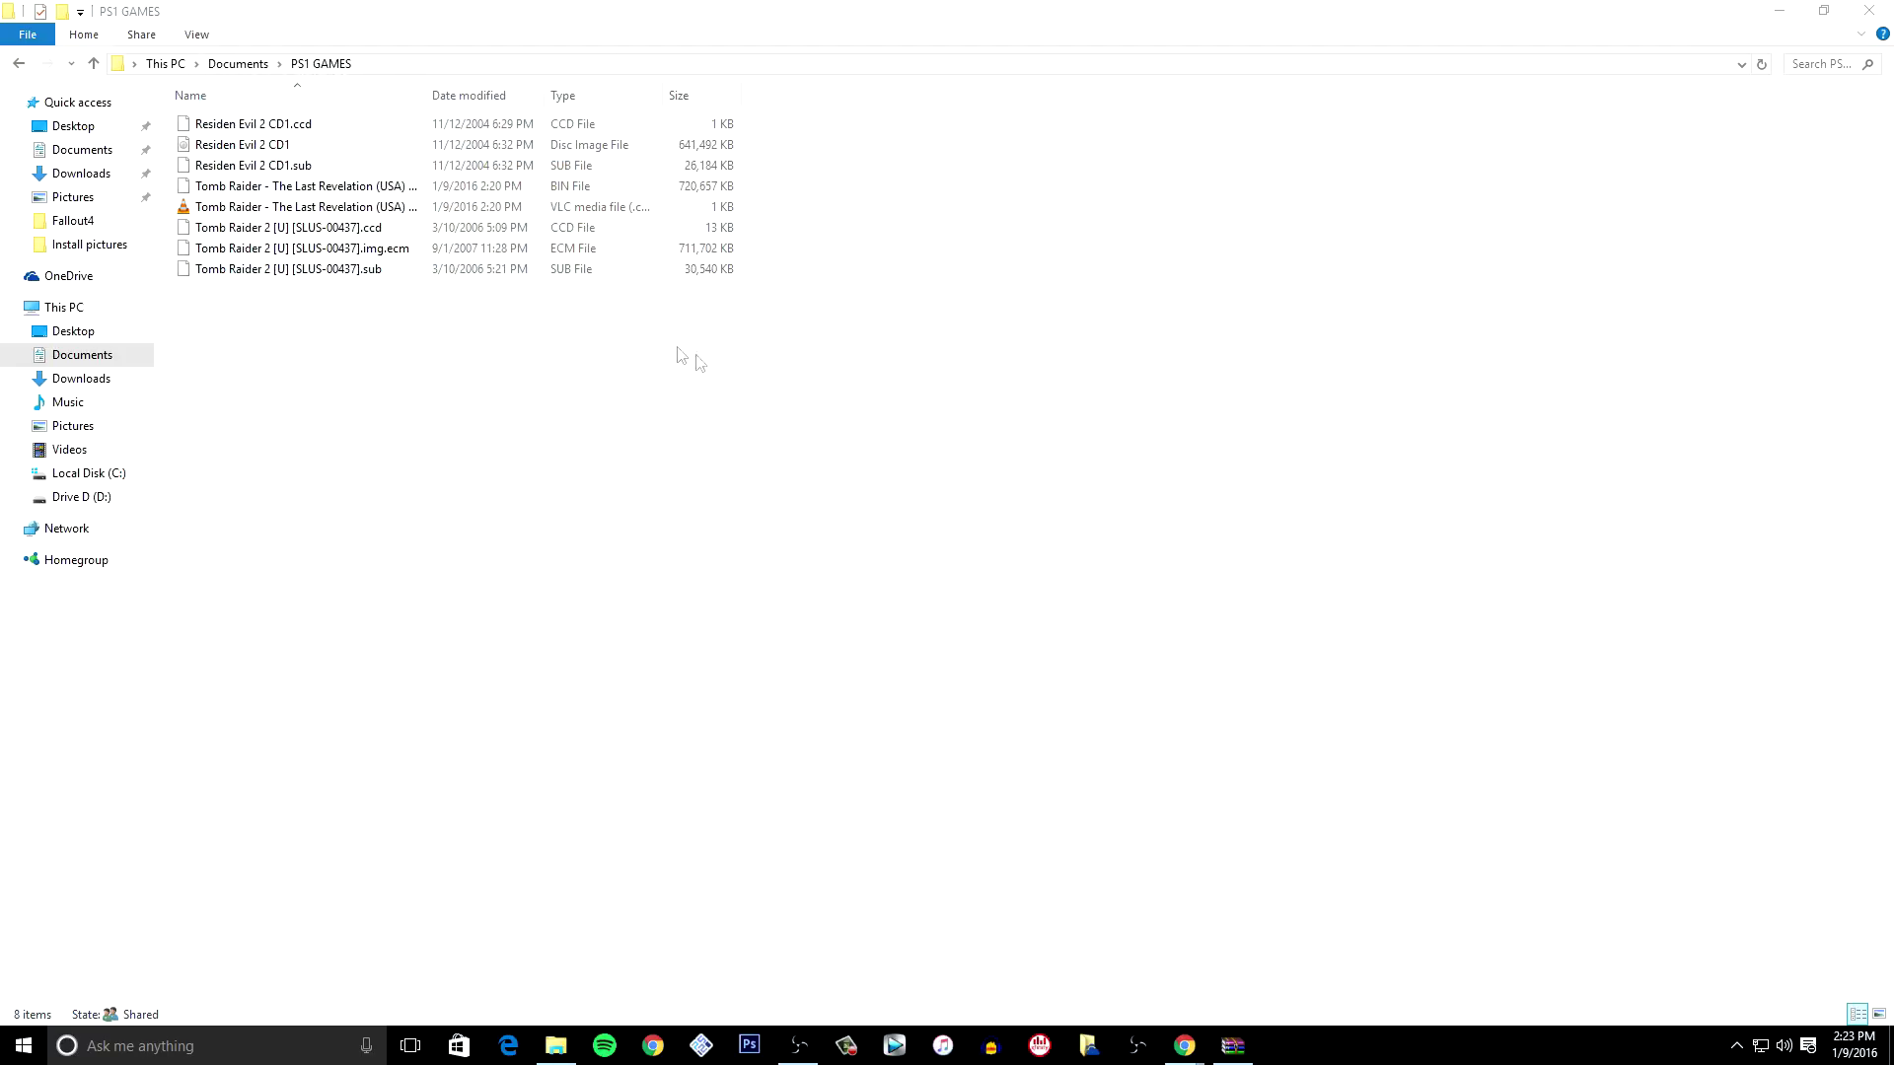